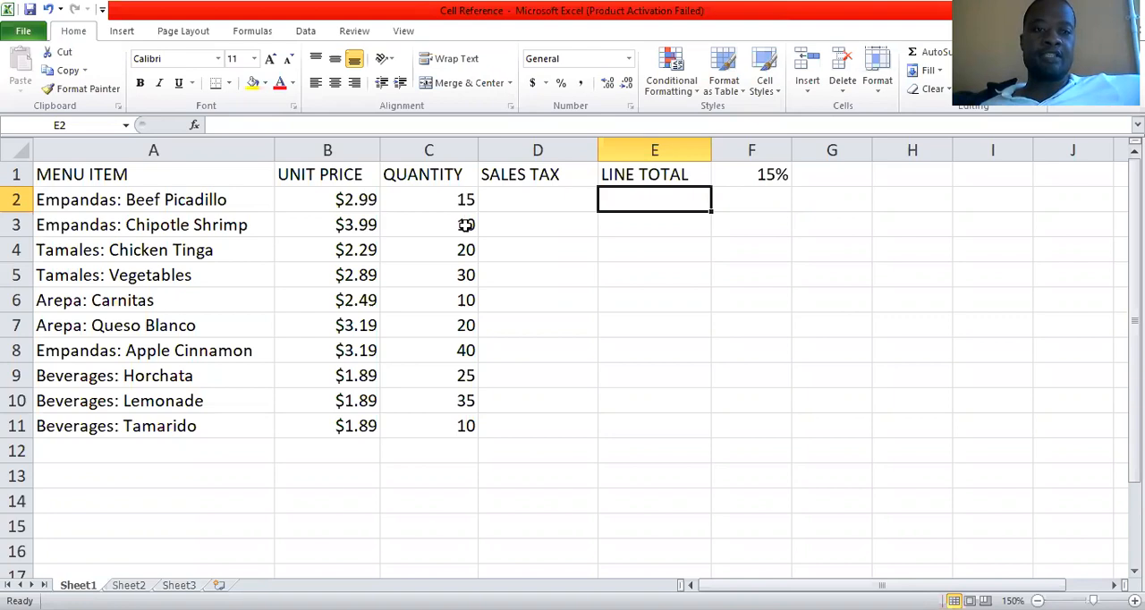
# Review the menu table's unit prices, quantities and line total column across the listed menu items.
pyautogui.press('Left')
pyautogui.press('Left')
pyautogui.press('Left')
pyautogui.press('Right')
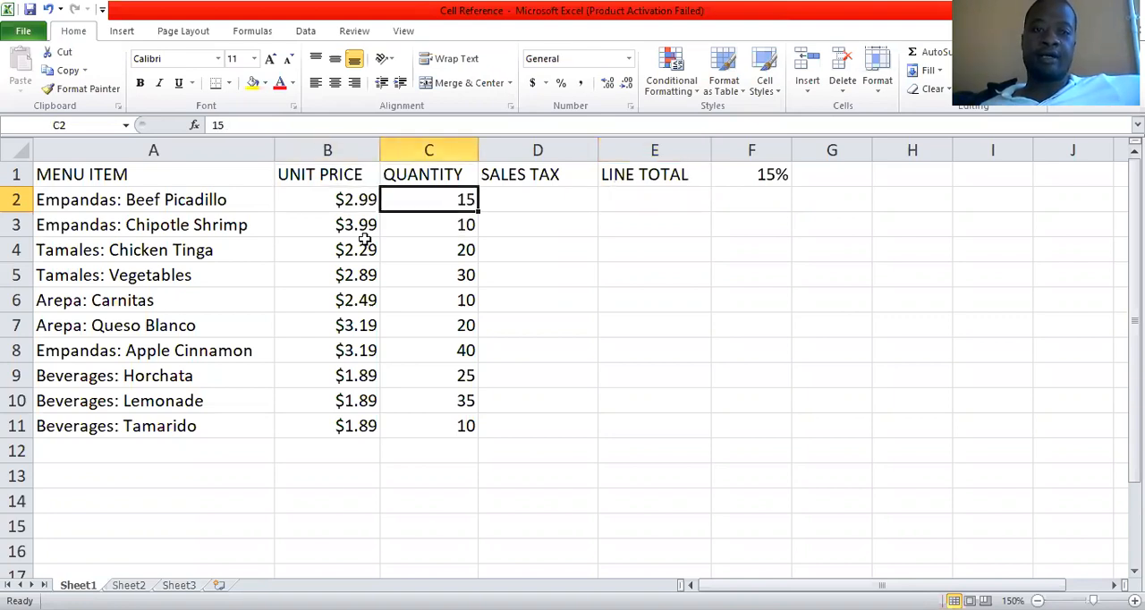
pyautogui.press('Down')
pyautogui.press('Down')
pyautogui.press('Down')
pyautogui.press('Left')
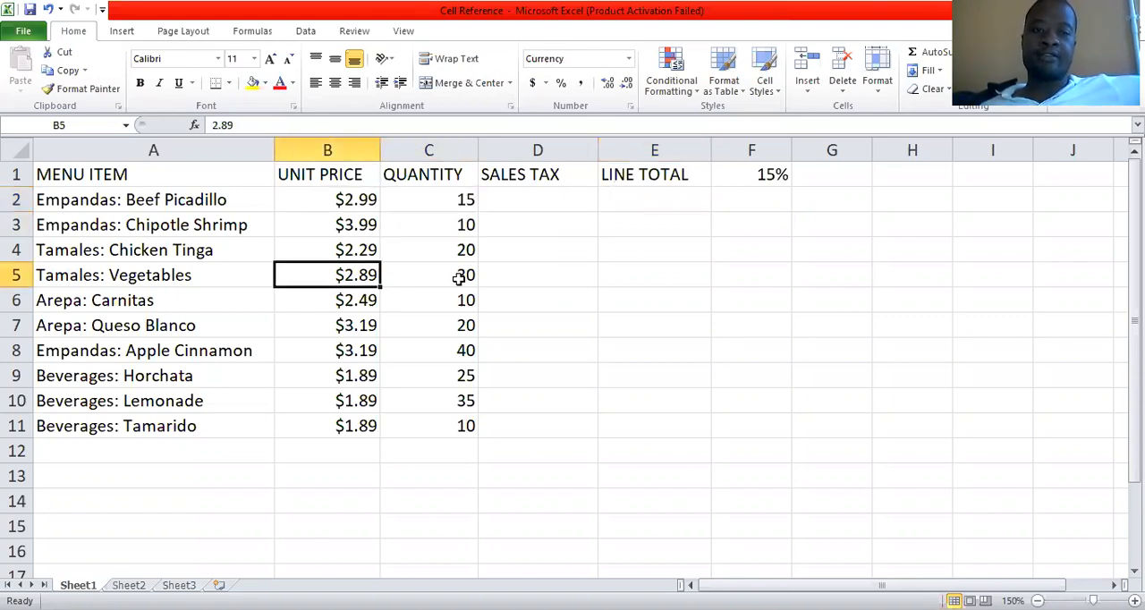
pyautogui.press('Down')
pyautogui.press('Down')
pyautogui.press('Right')
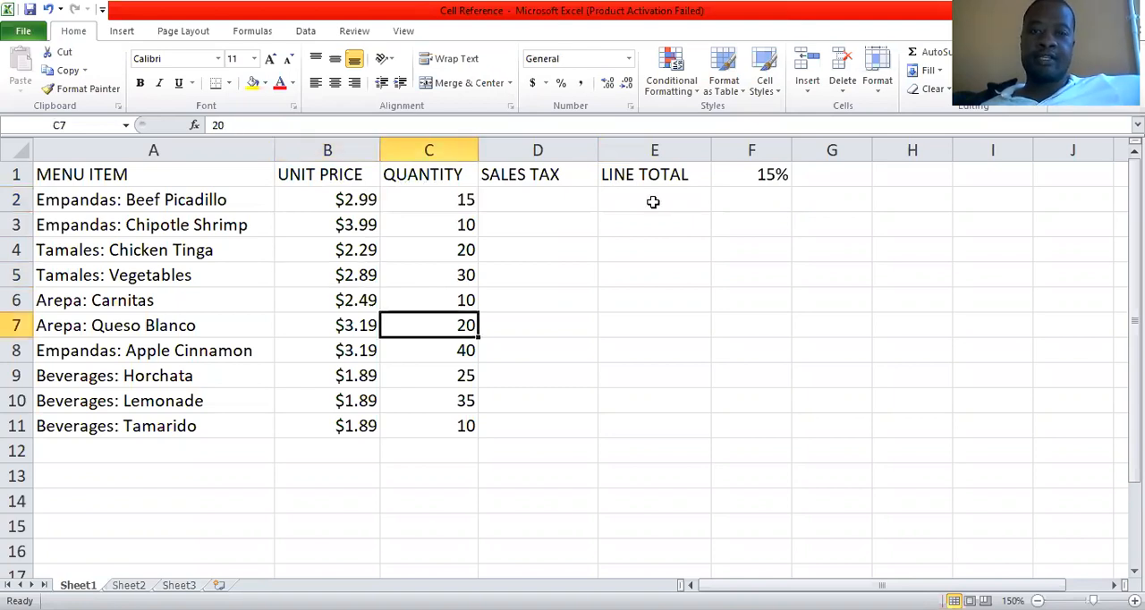
pyautogui.press('Up')
pyautogui.press('Up')
pyautogui.press('Up')
pyautogui.press('Up')
pyautogui.press('Up')
pyautogui.press('Right')
pyautogui.press('Right')
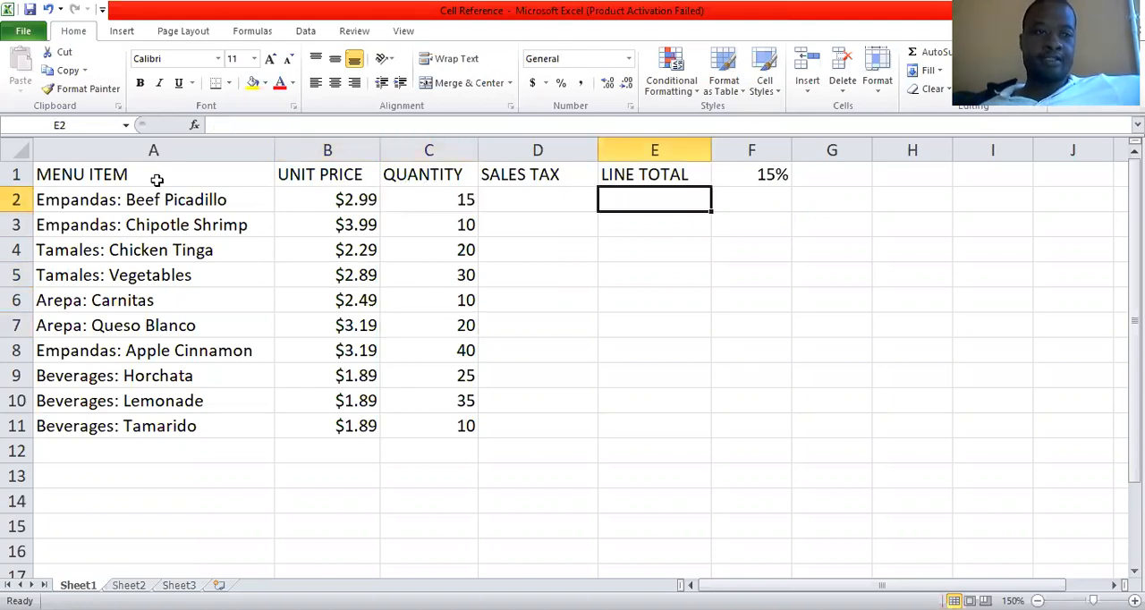
pyautogui.moveTo(619, 359); pyautogui.dragTo(664, 426)
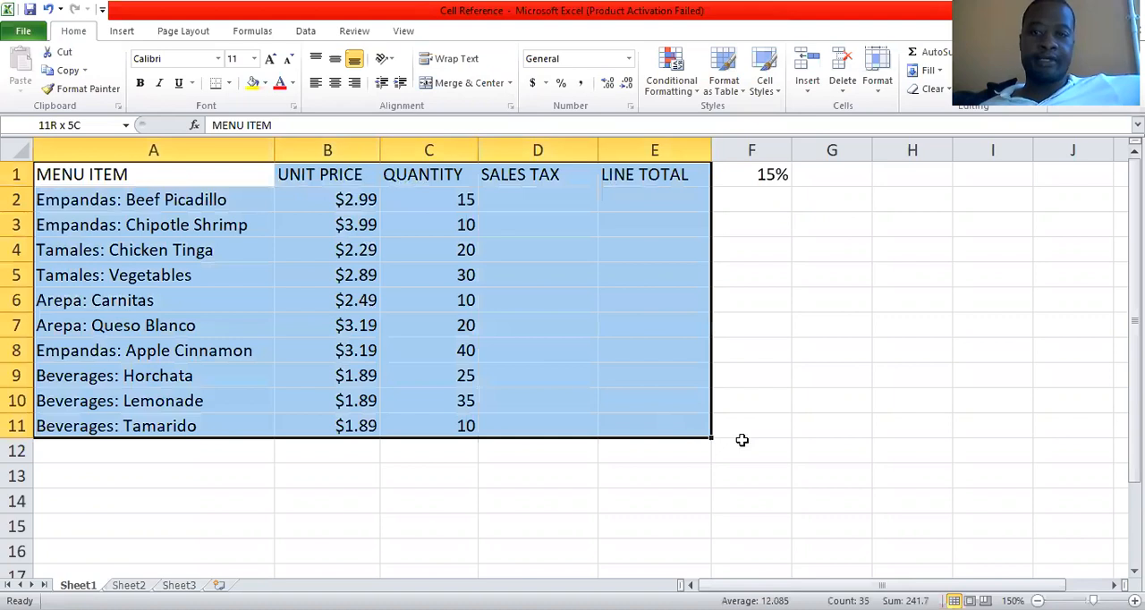
pyautogui.moveTo(732, 436); pyautogui.dragTo(731, 440)
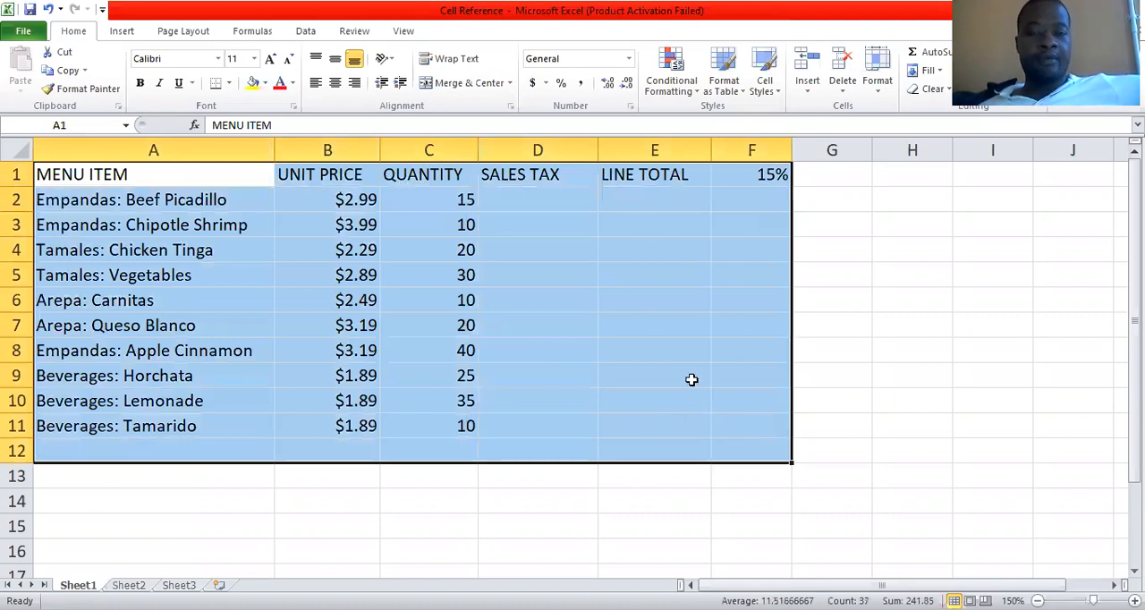
pyautogui.click(634, 194)
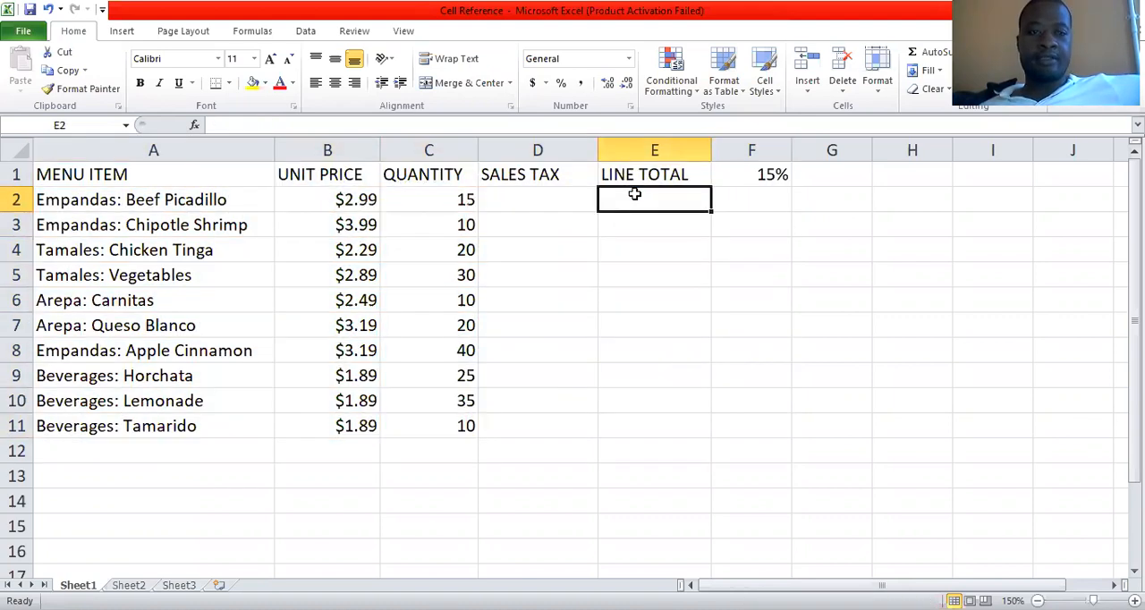
# Examine the unit price, quantity and line total cells in the Beef Picadillo row.
pyautogui.click(350, 199)
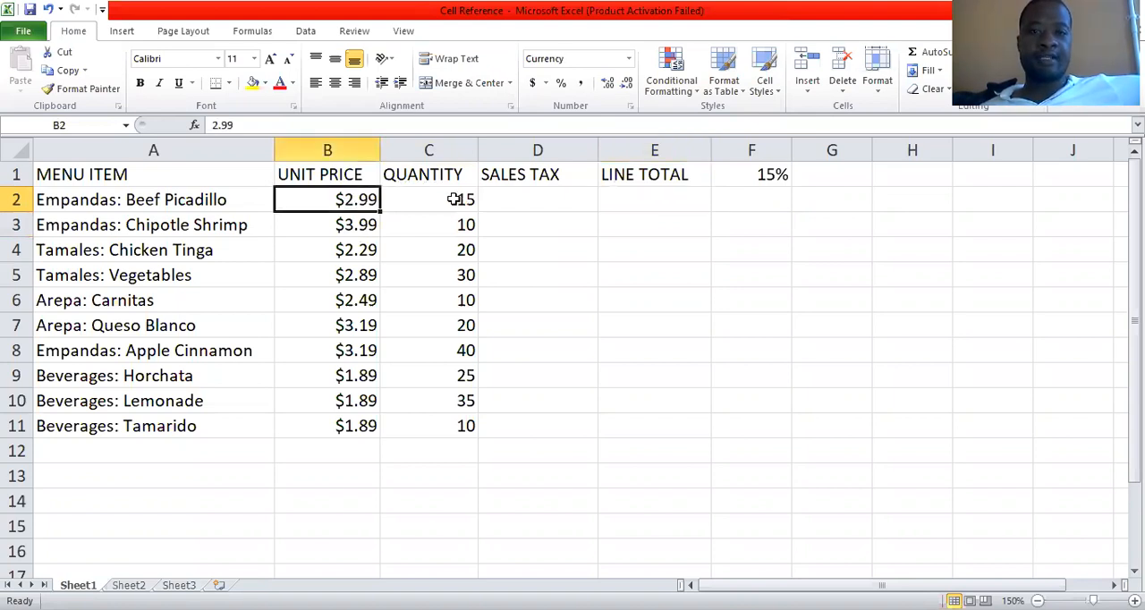
pyautogui.click(455, 199)
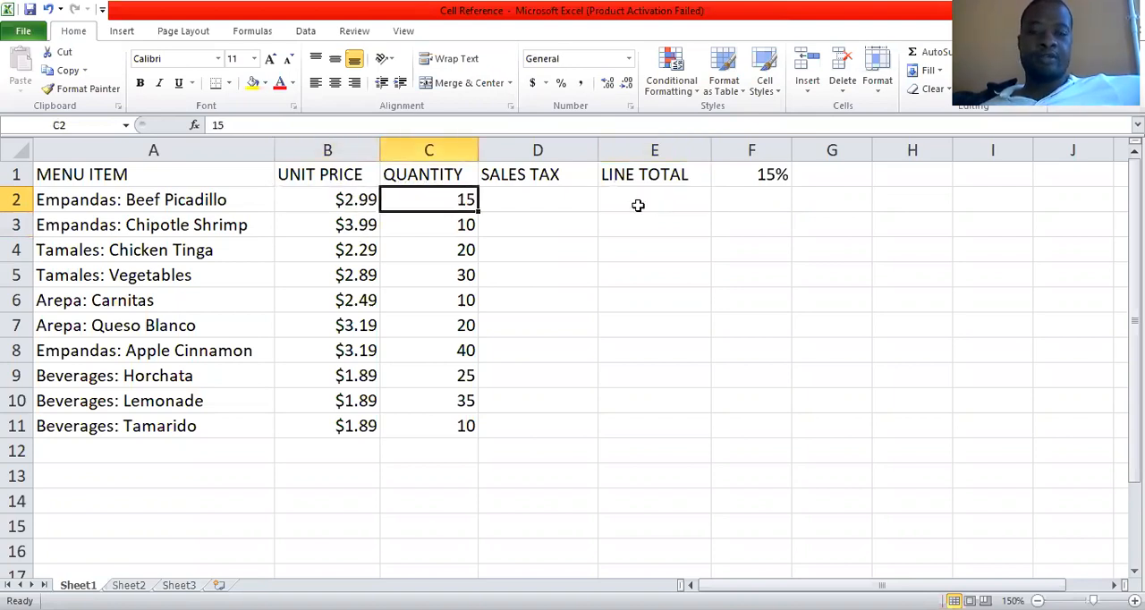
pyautogui.click(638, 205)
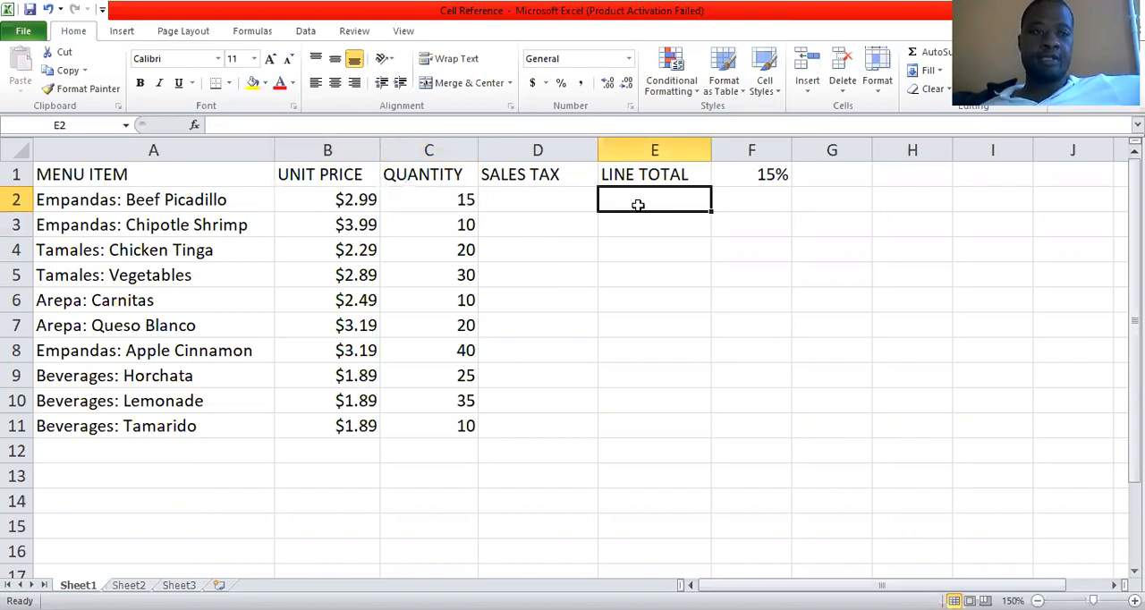
pyautogui.click(331, 200)
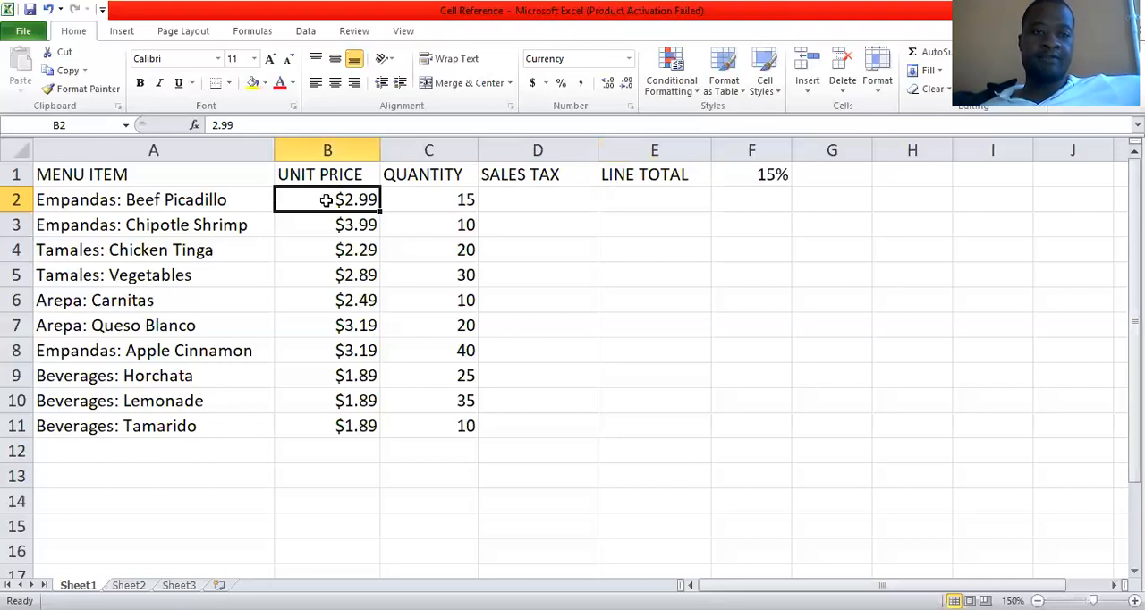
pyautogui.click(427, 204)
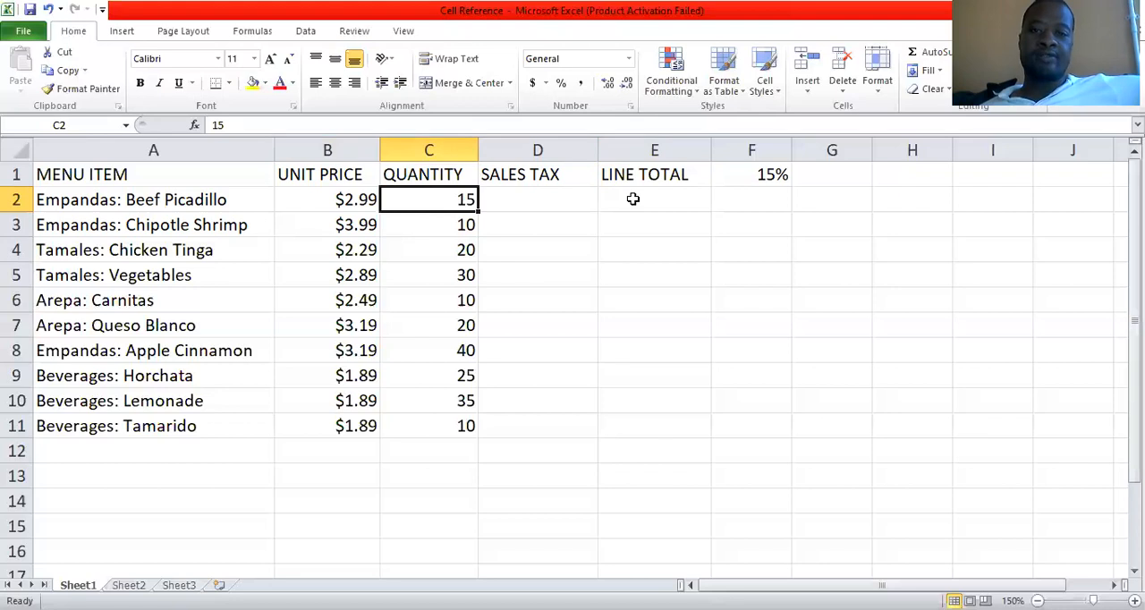
pyautogui.press('Right')
pyautogui.press('Right')
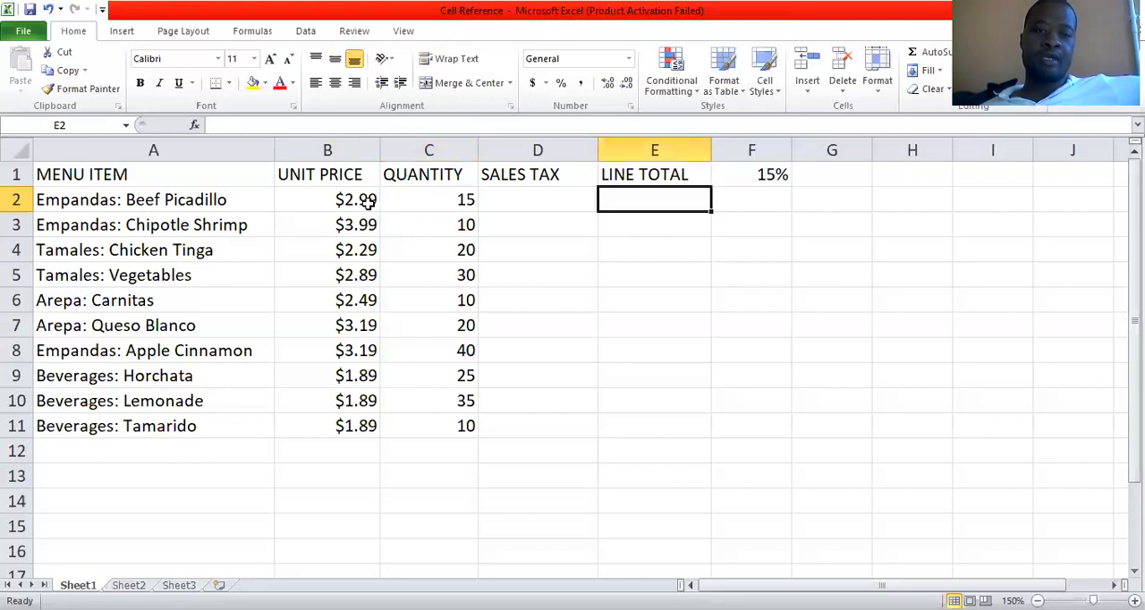
pyautogui.click(332, 197)
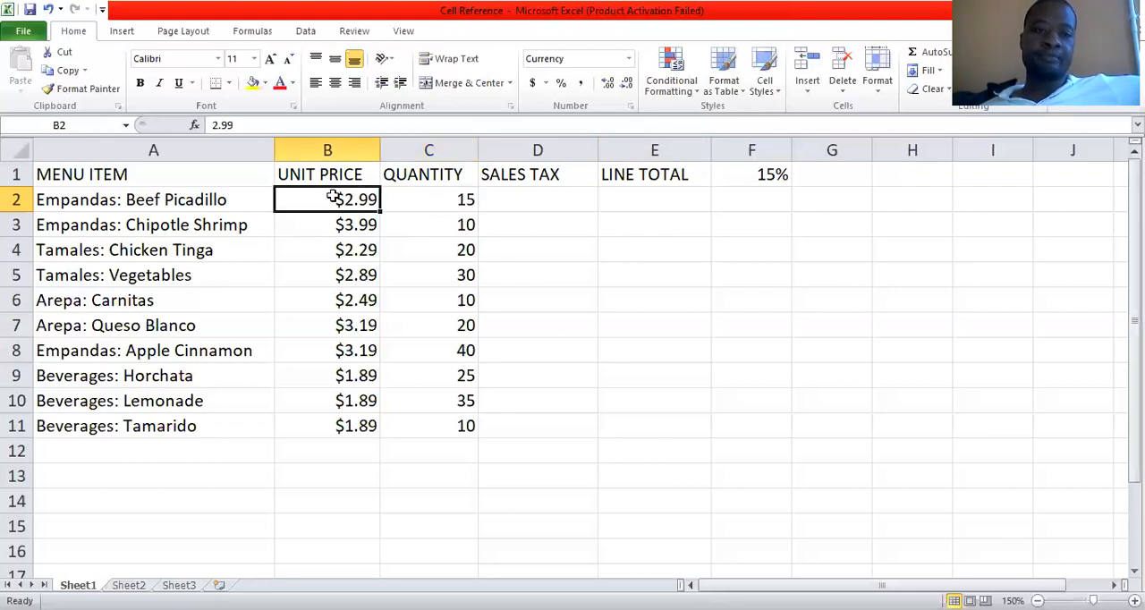
pyautogui.press('Right')
pyautogui.press('Left')
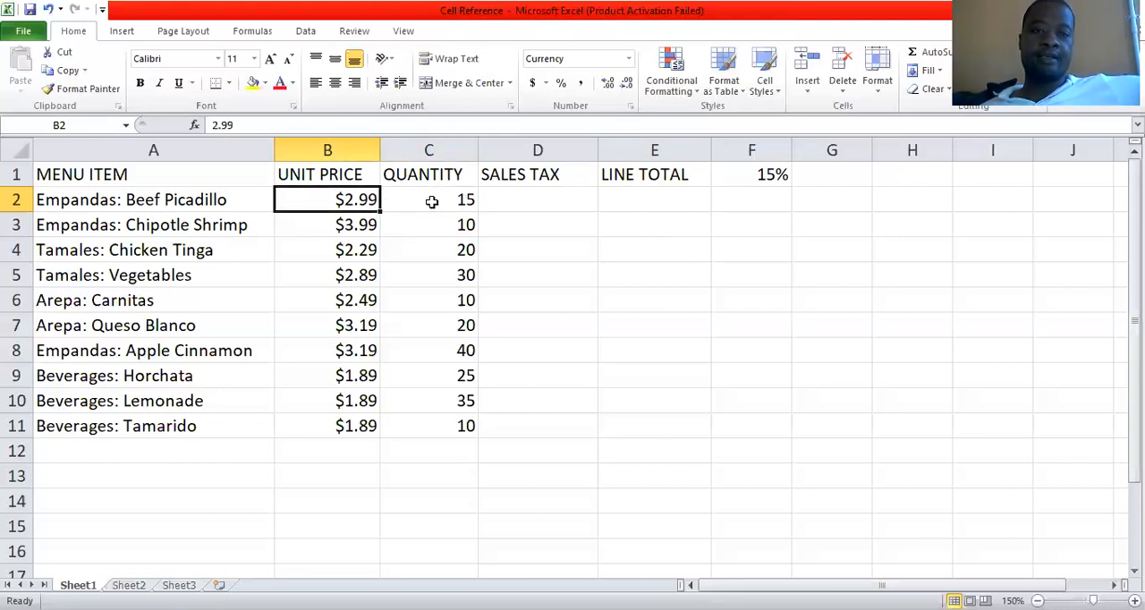
pyautogui.click(435, 201)
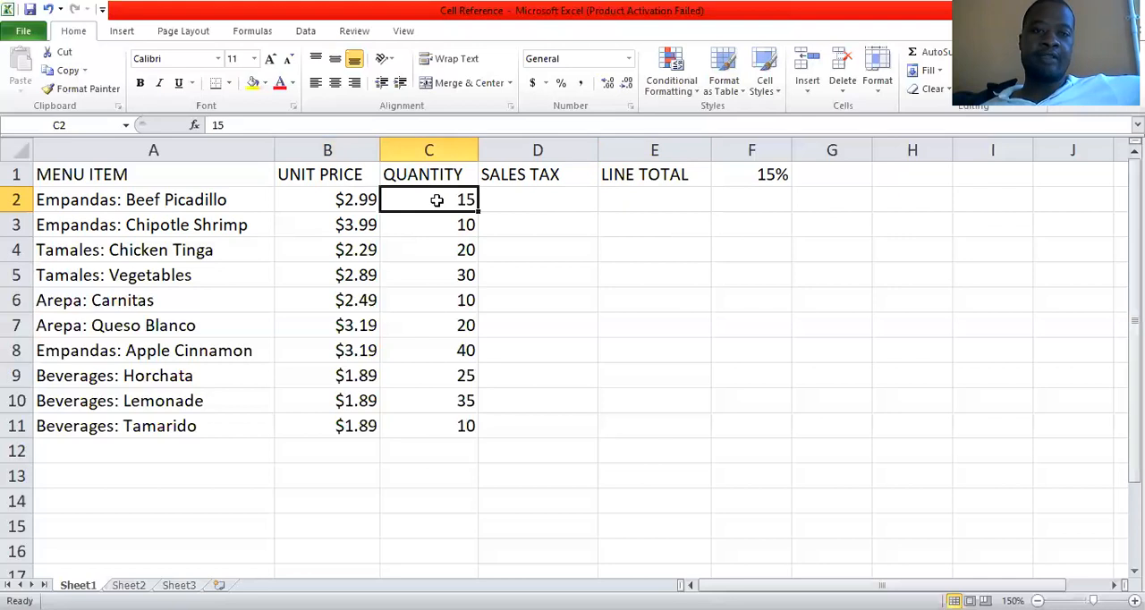
pyautogui.click(638, 200)
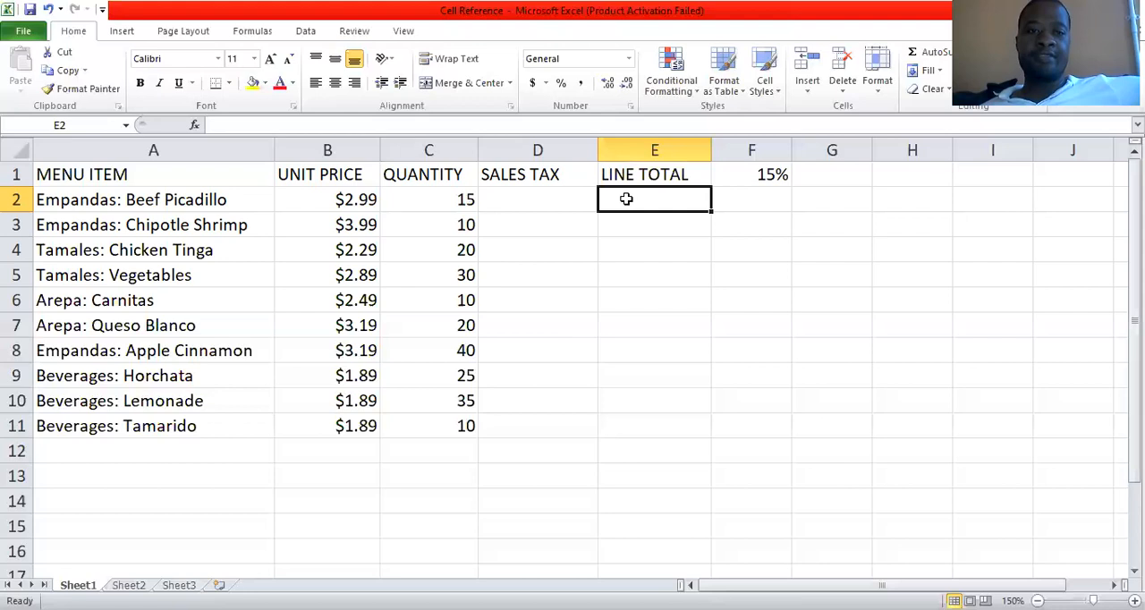
pyautogui.press('Left')
pyautogui.press('Left')
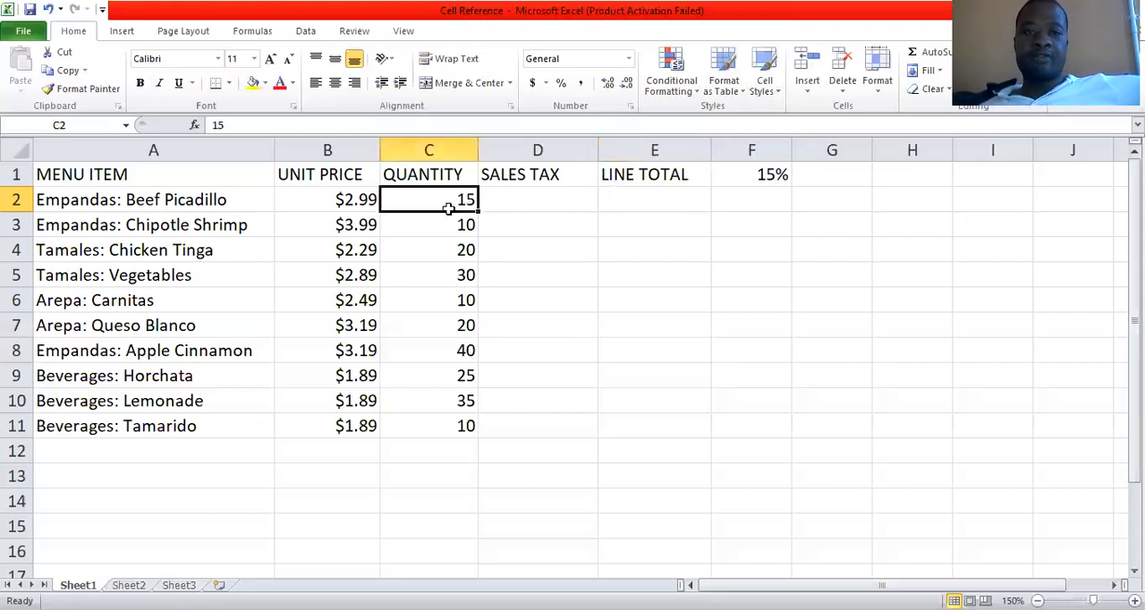
pyautogui.press('Right')
pyautogui.press('Right')
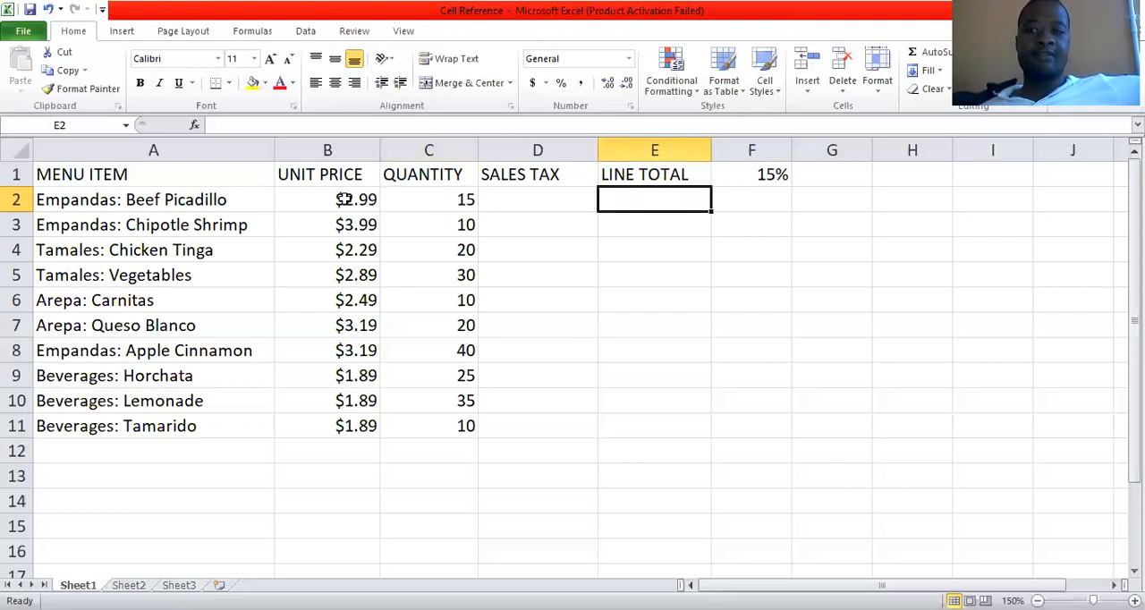
# Look through the quantities from Beef Picadillo down to Arepa: Carnitas, including the Carnitas unit price.
pyautogui.click(447, 204)
pyautogui.press('Down')
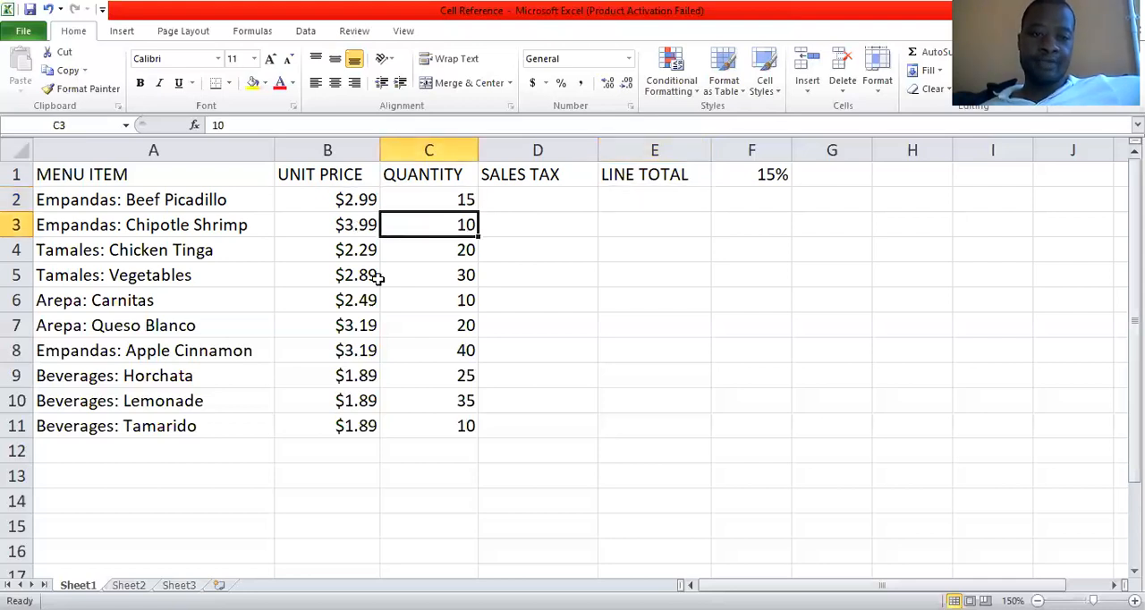
pyautogui.press('Down')
pyautogui.press('Down')
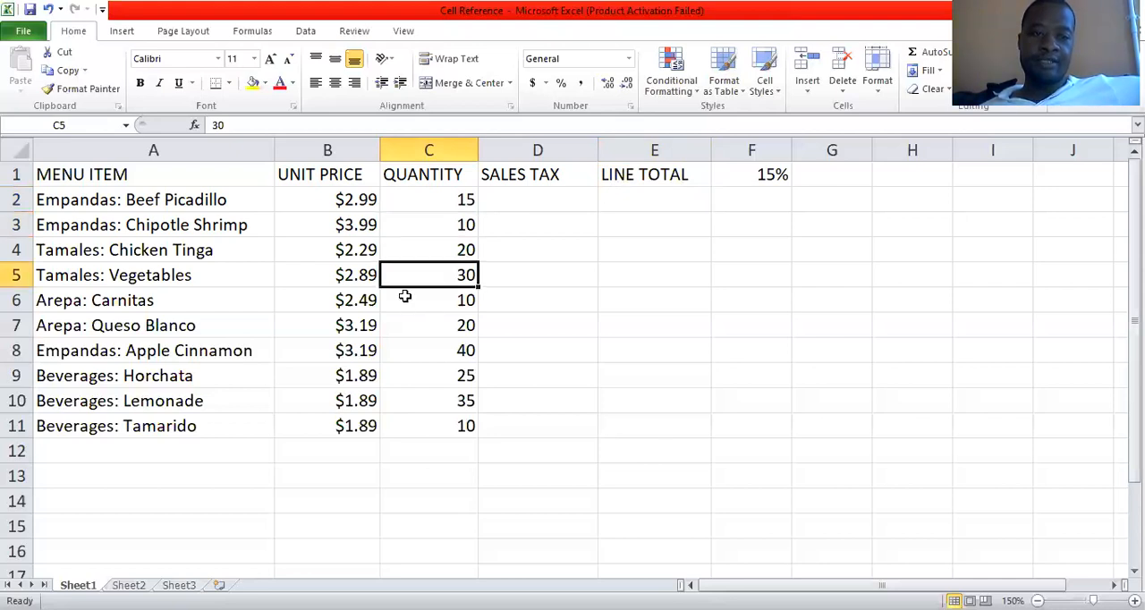
pyautogui.press('Down')
pyautogui.hotkey('shift', 'Left')
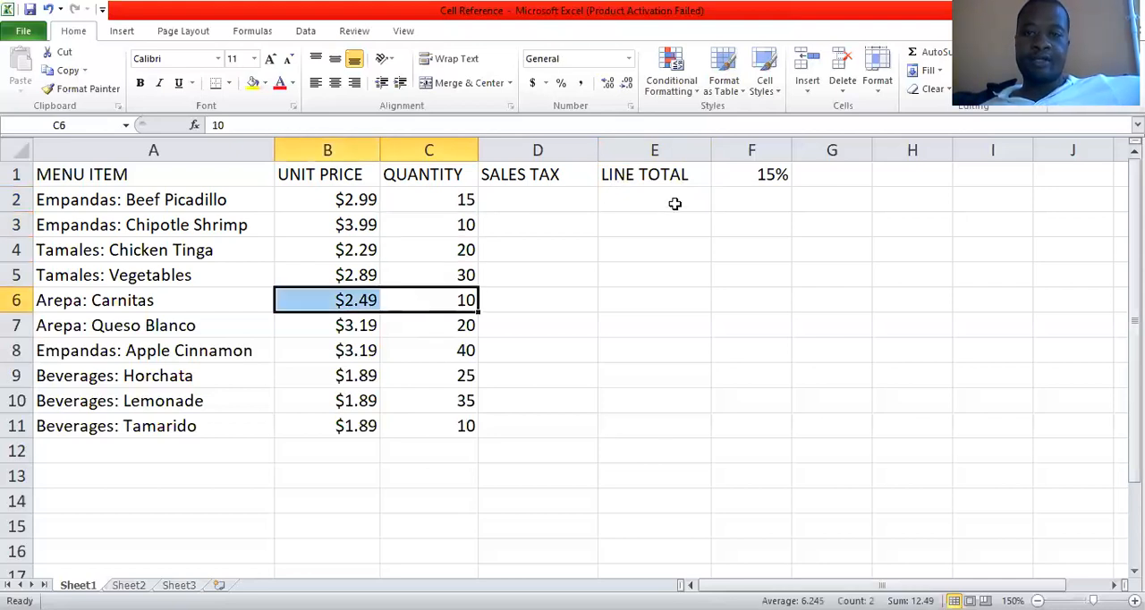
# Calculate the Beef Picadillo line total in E2 by multiplying unit price by quantity with =B2*C2.
pyautogui.click(675, 204)
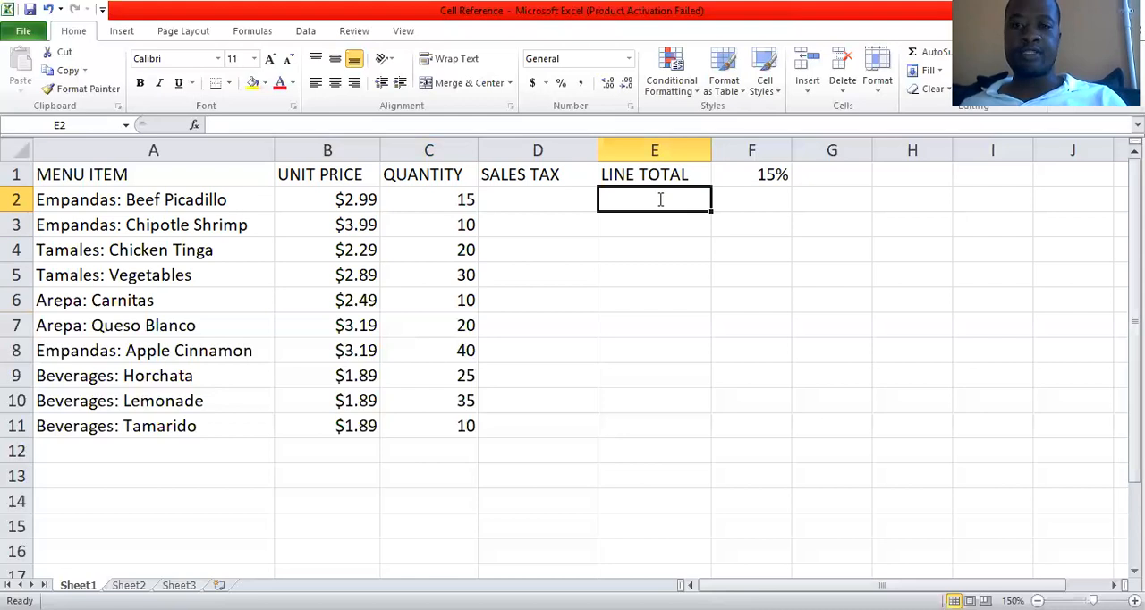
pyautogui.write('=')
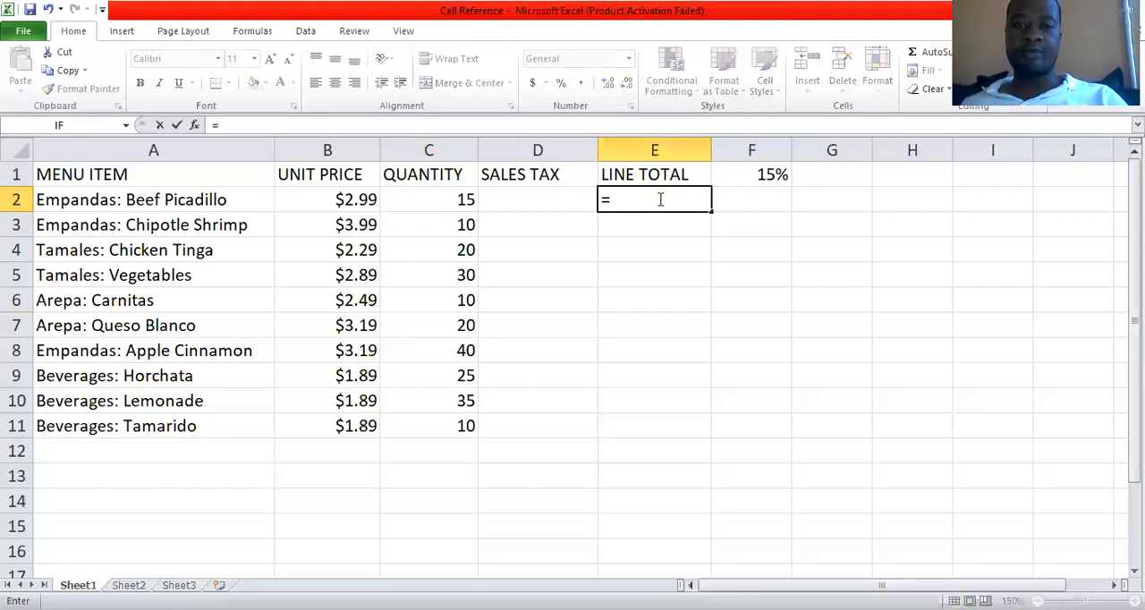
pyautogui.click(326, 202)
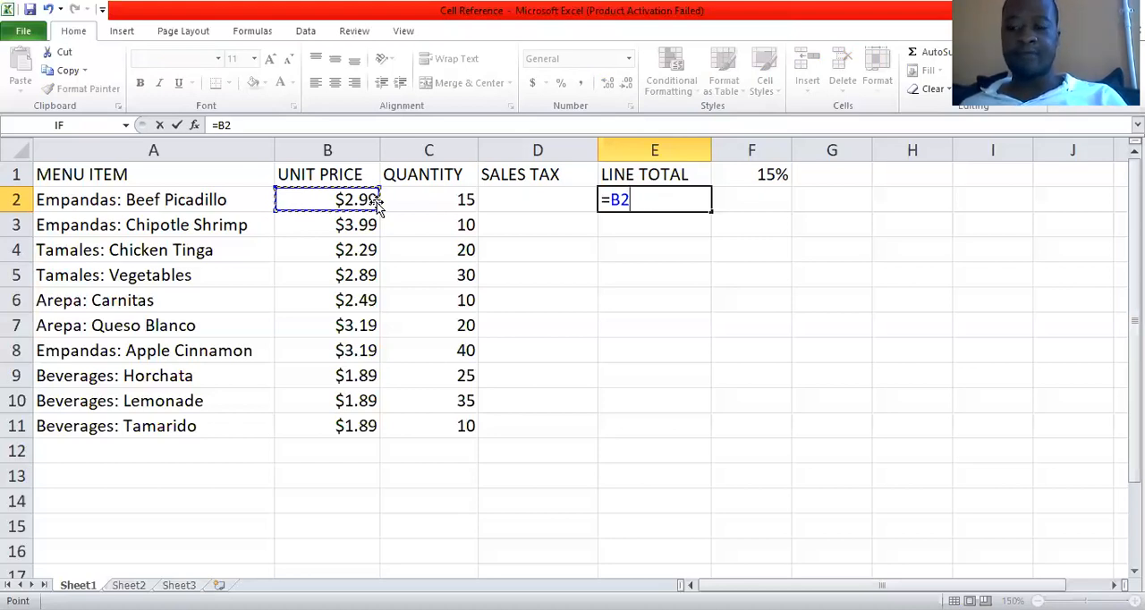
pyautogui.write('*')
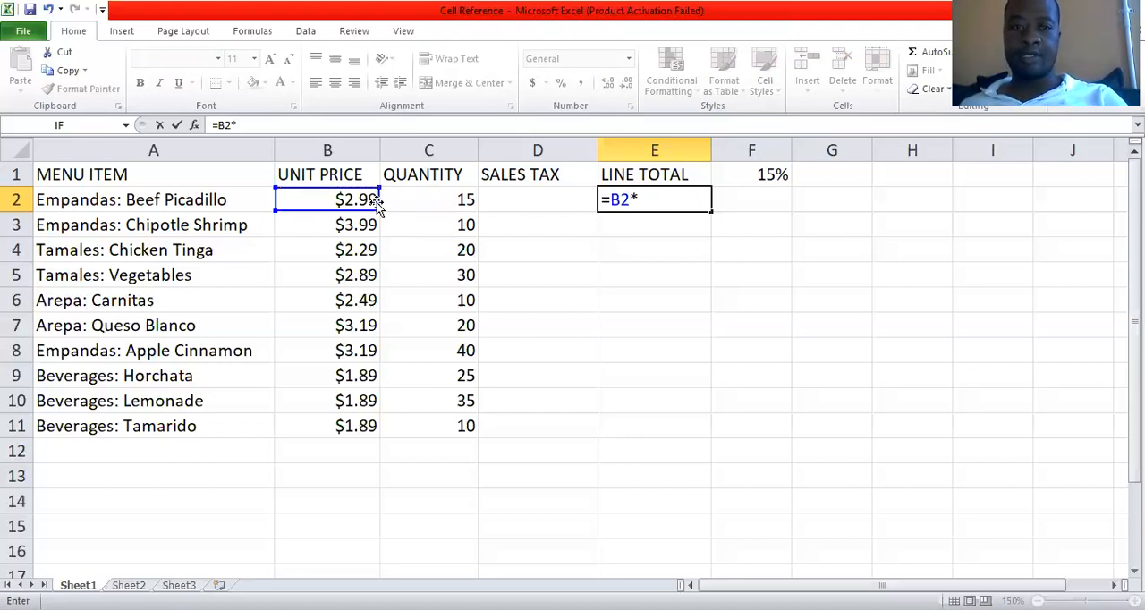
pyautogui.click(445, 200)
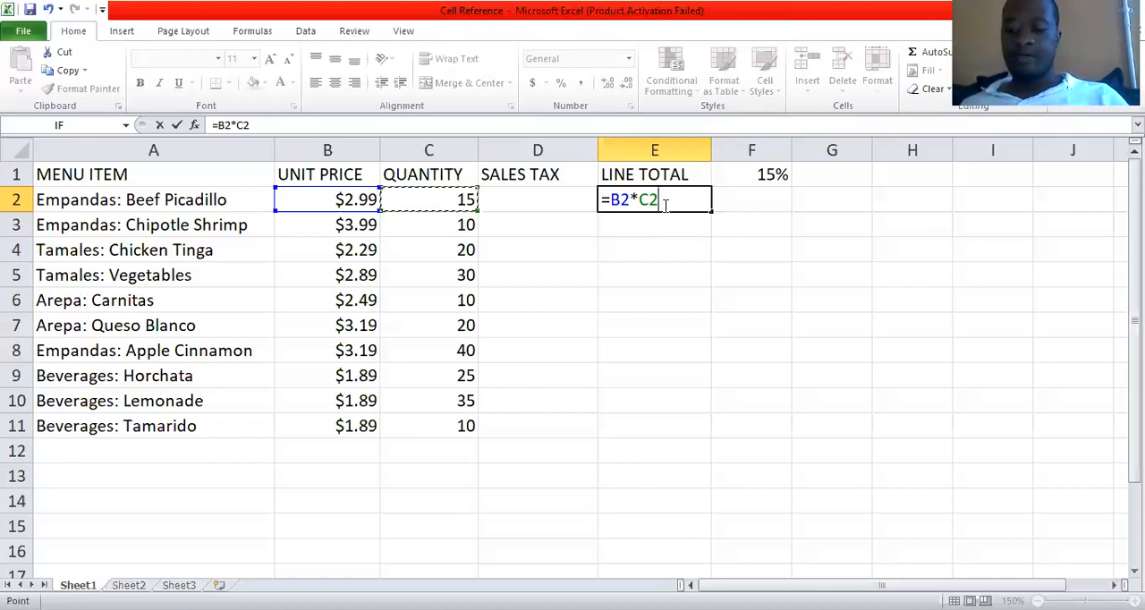
pyautogui.press('Return')
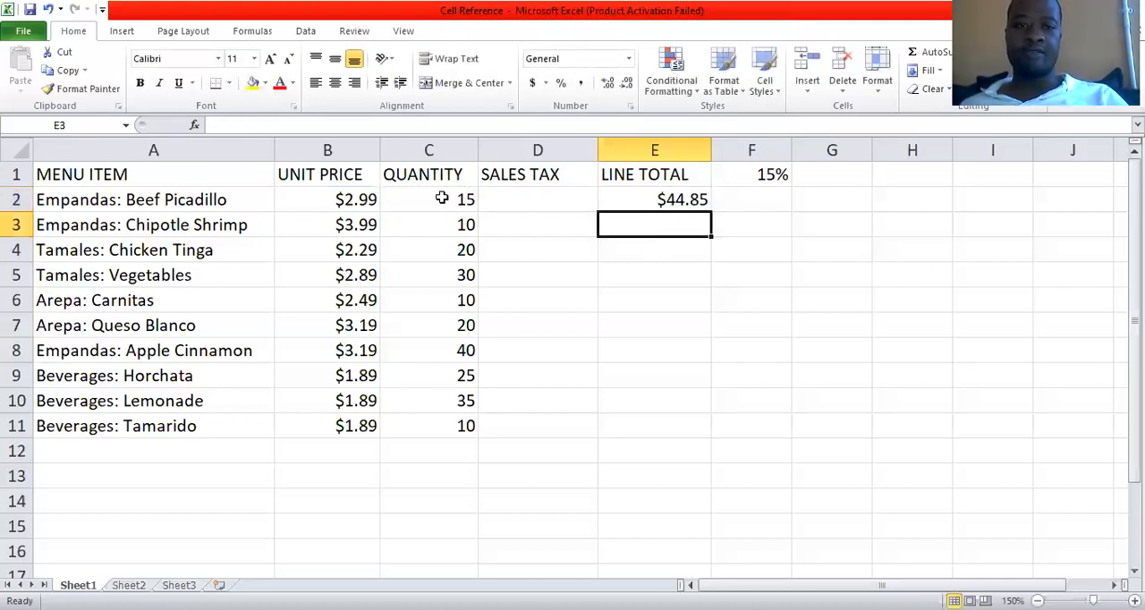
pyautogui.press('Up')
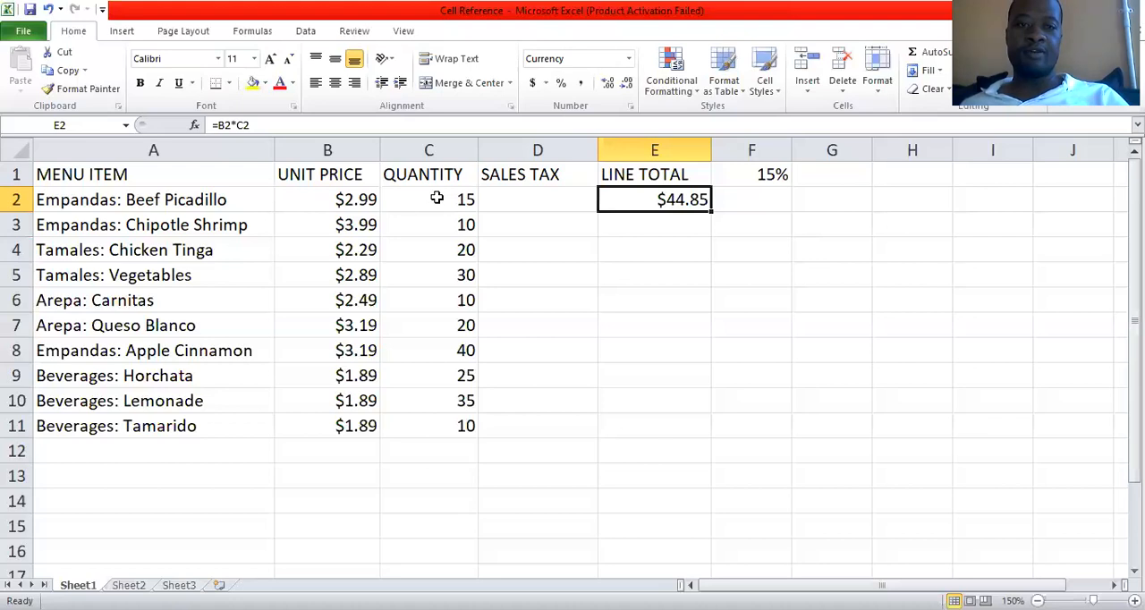
pyautogui.click(436, 199)
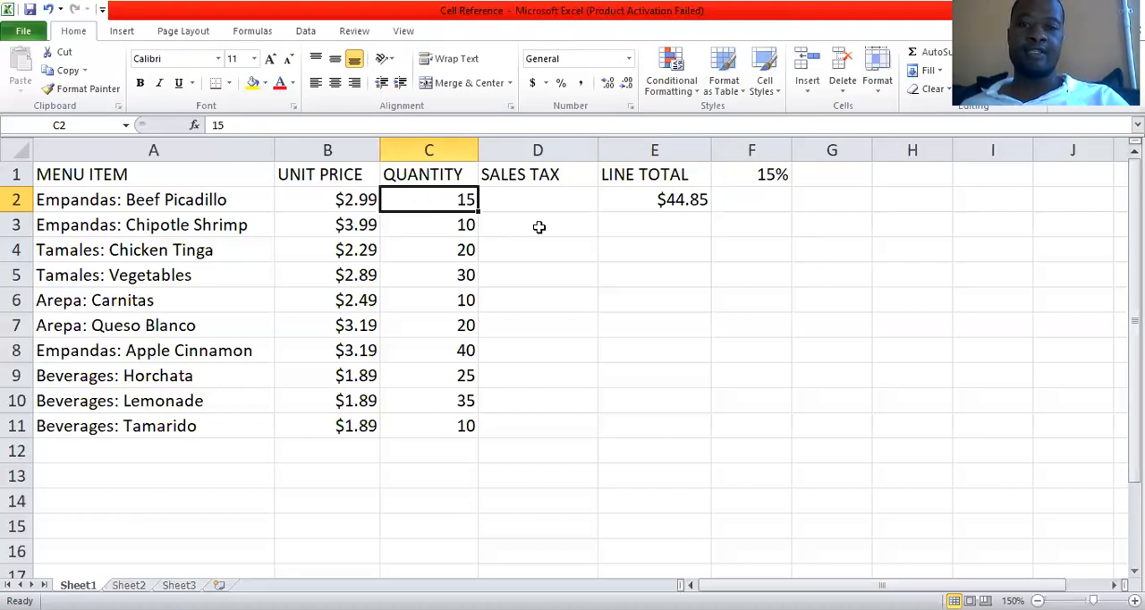
# Calculate the Chipotle Shrimp line total in E3 by multiplying unit price by quantity with =B3*C3.
pyautogui.click(666, 224)
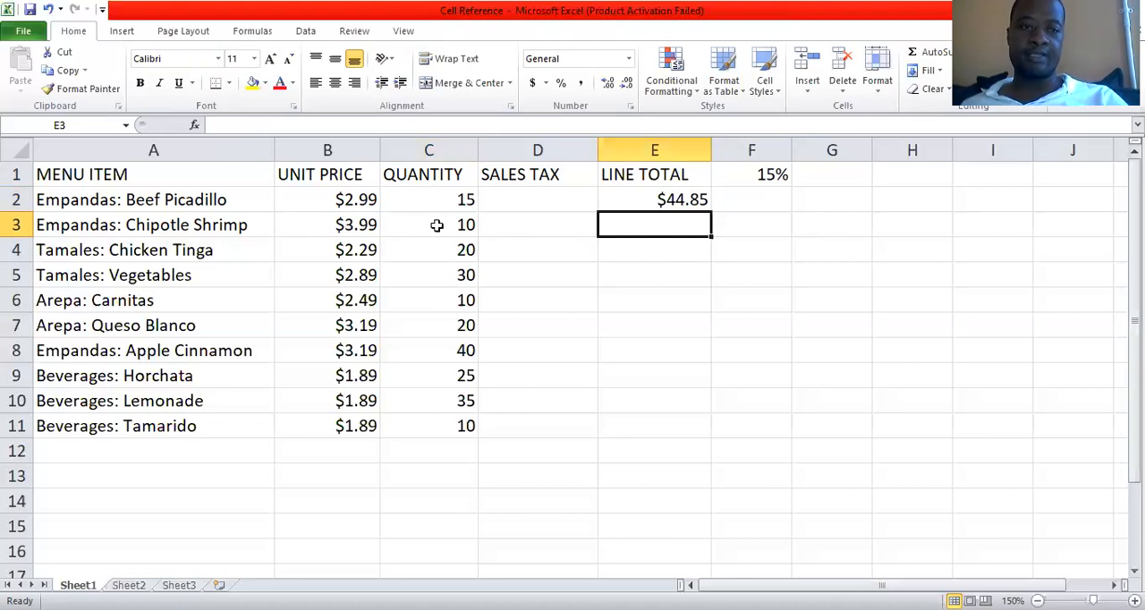
pyautogui.press('Left')
pyautogui.press('Left')
pyautogui.click(657, 226)
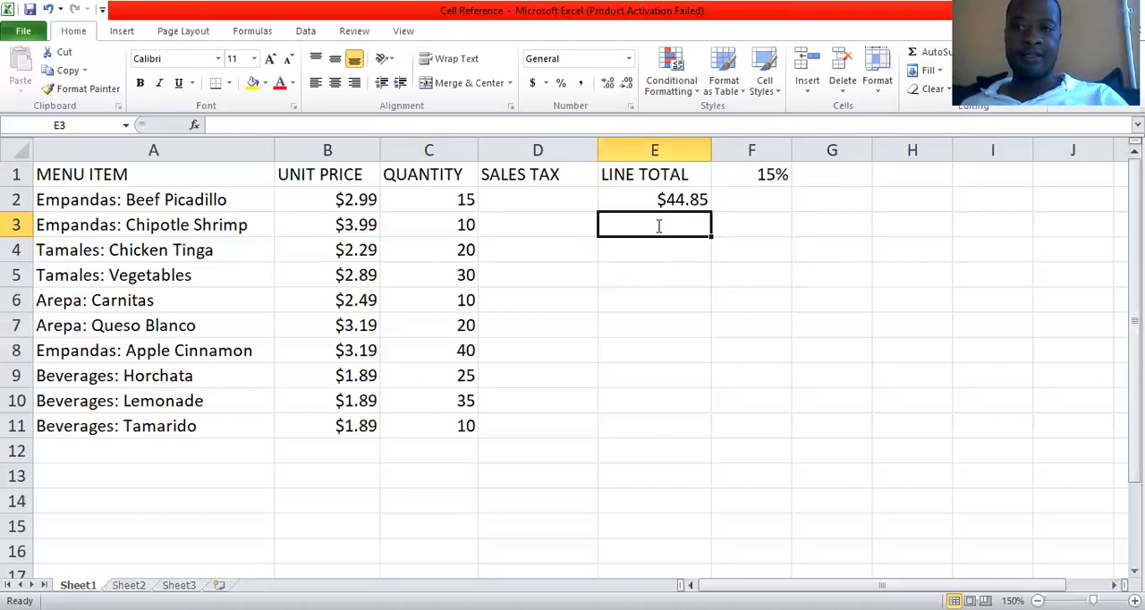
pyautogui.write('=')
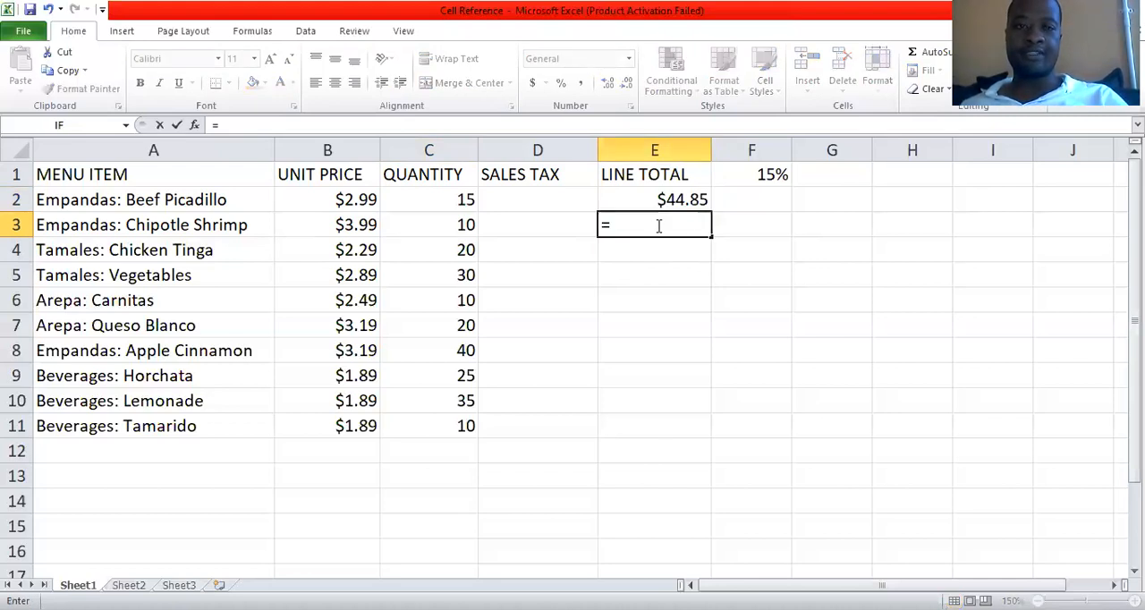
pyautogui.click(344, 224)
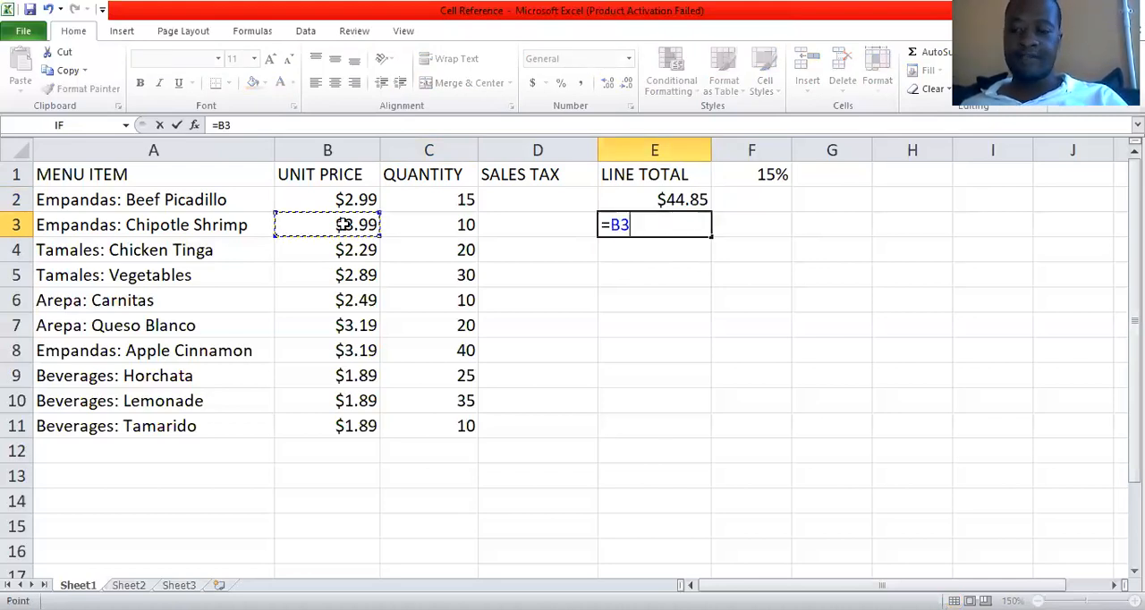
pyautogui.write('*')
pyautogui.click(448, 225)
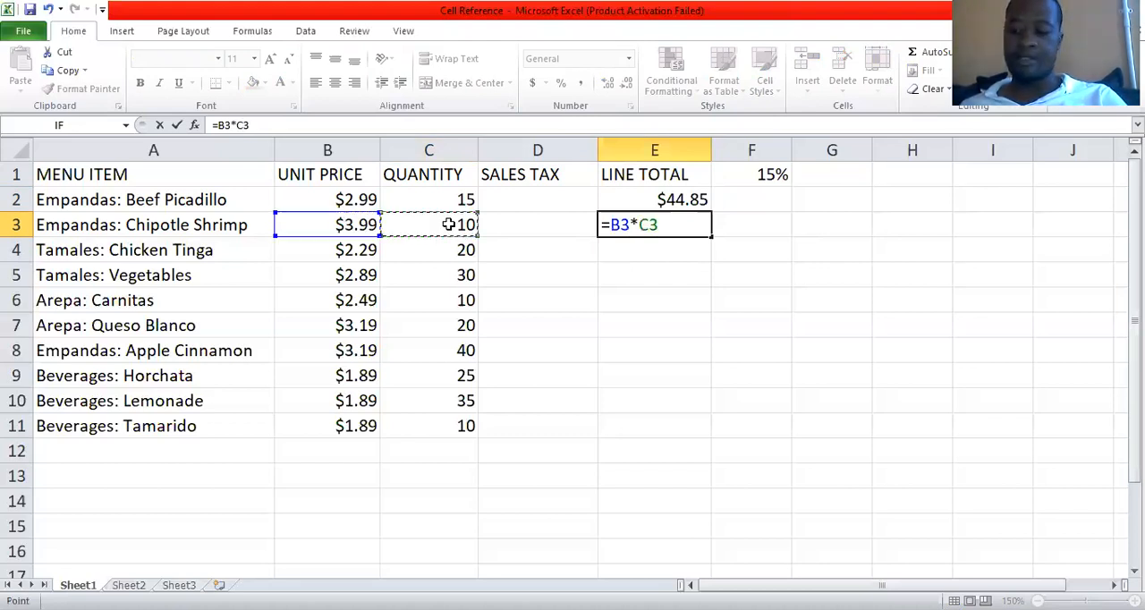
pyautogui.press('Return')
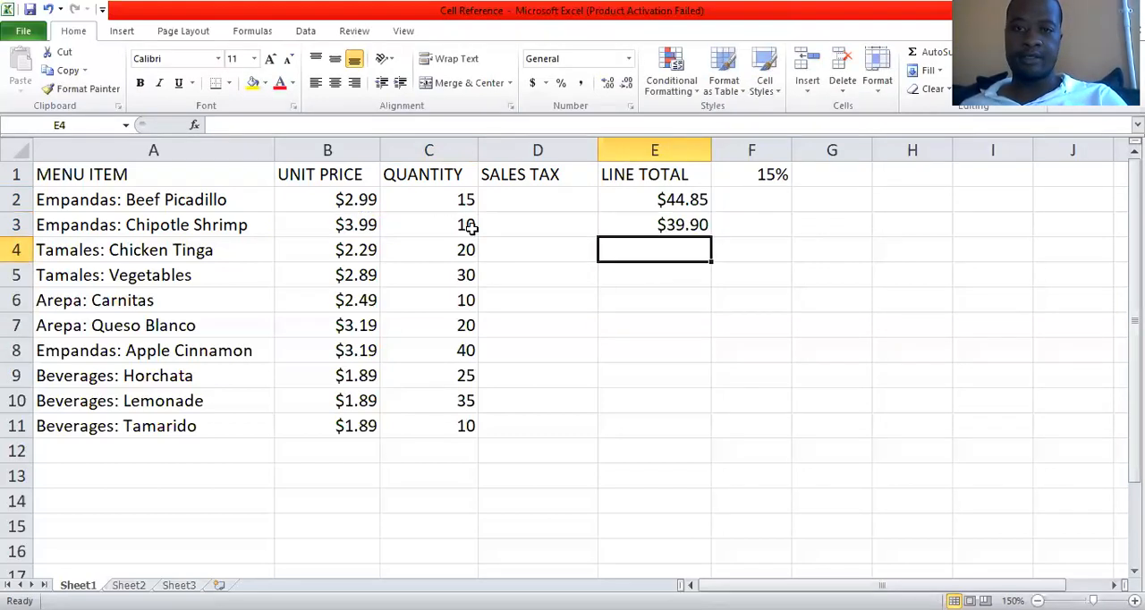
# Fill the line total formulas from E2:E3 down through E11 for the remaining menu items.
pyautogui.click(642, 198)
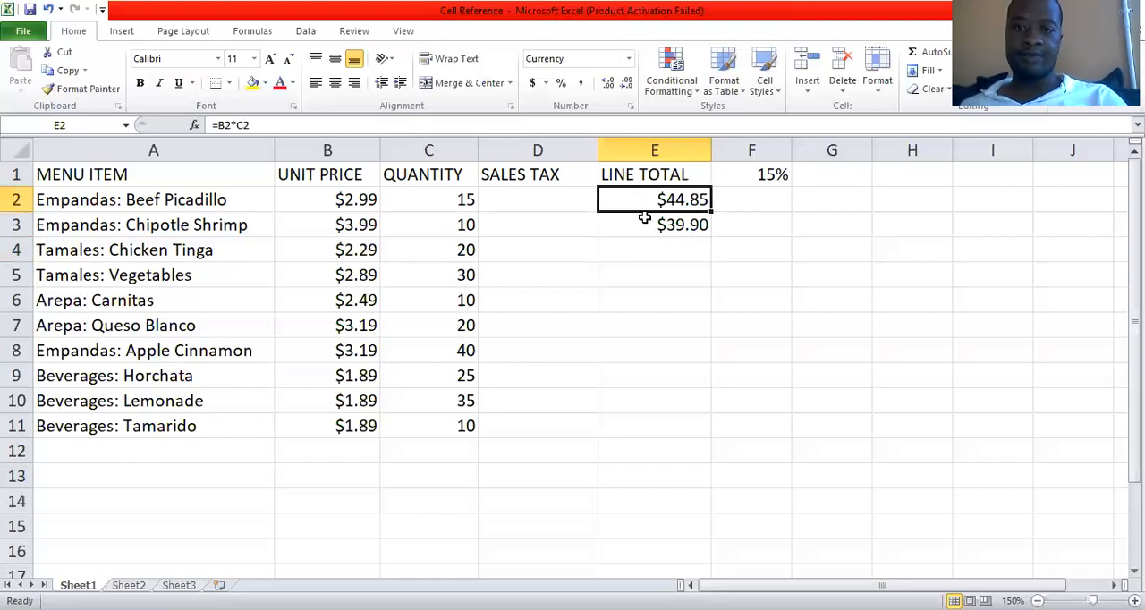
pyautogui.hotkey('shift', 'Down')
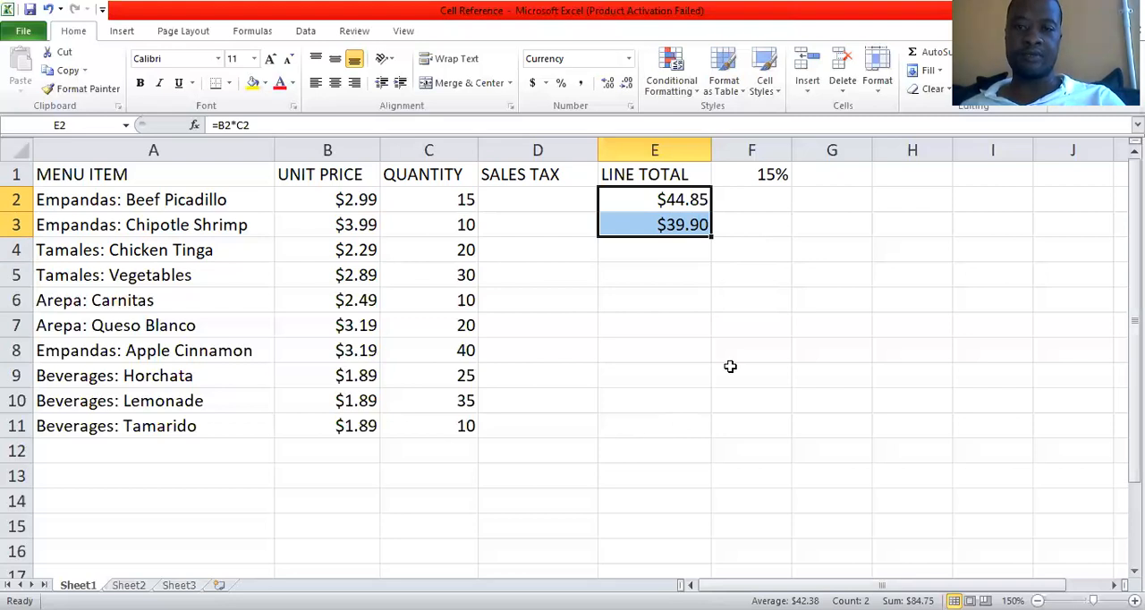
pyautogui.click(692, 274)
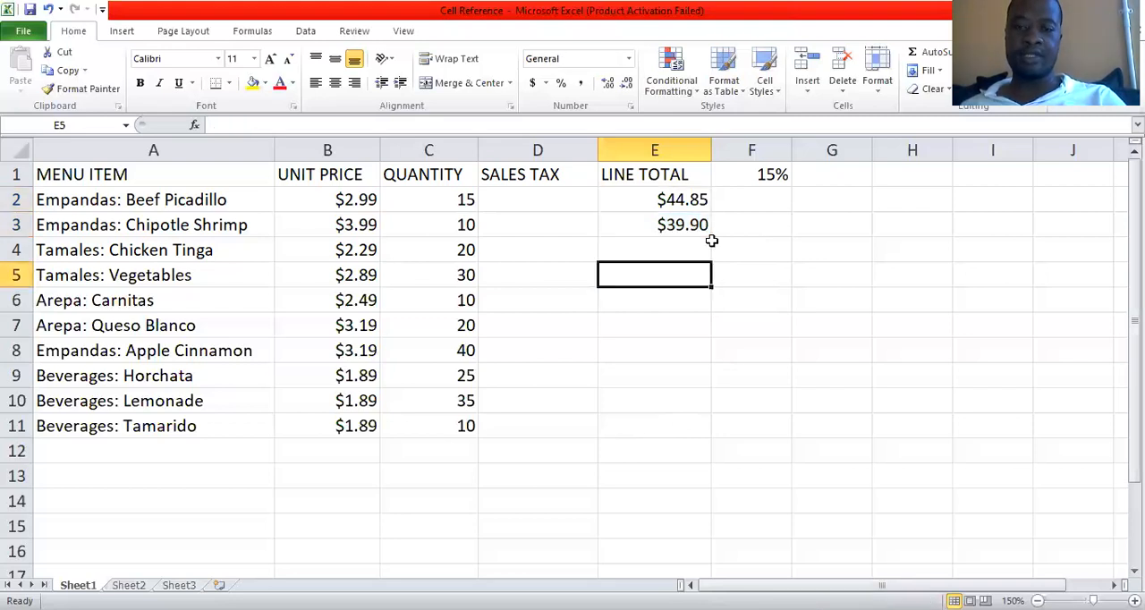
pyautogui.moveTo(688, 200); pyautogui.dragTo(674, 299)
pyautogui.click(640, 197)
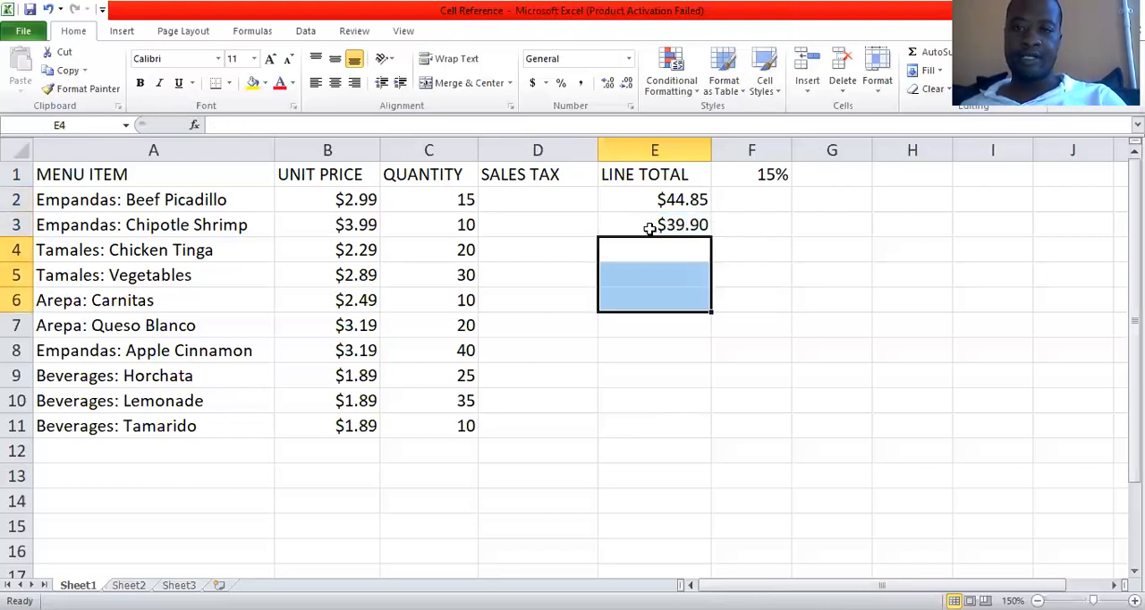
pyautogui.keyDown('shift'); pyautogui.click(711, 235); pyautogui.keyUp('shift')
pyautogui.moveTo(711, 237); pyautogui.dragTo(655, 278)
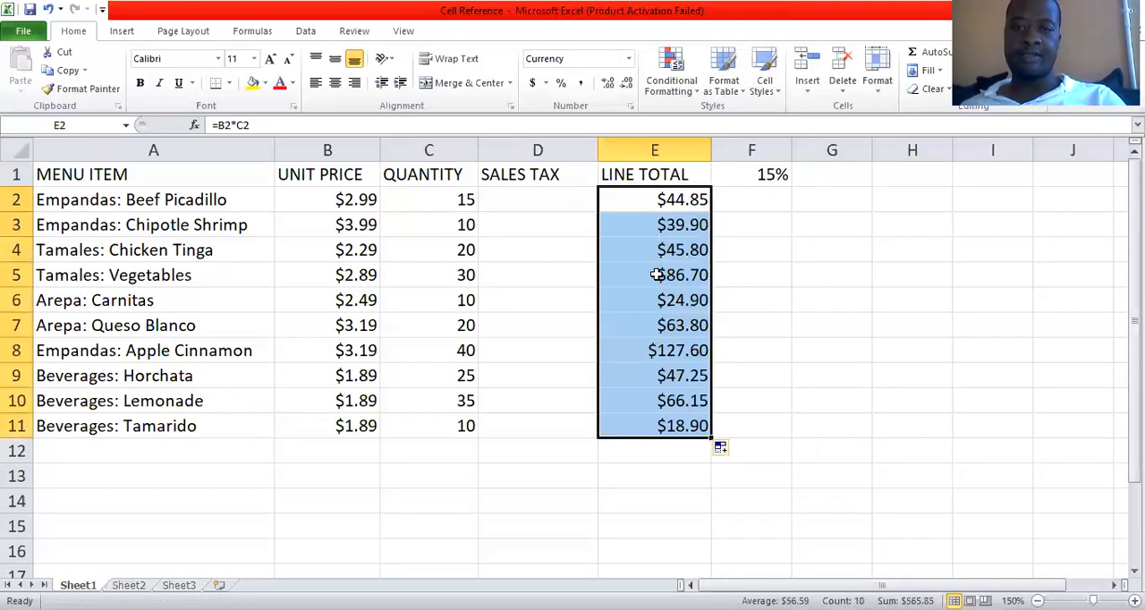
# Examine the filled line total formulas from the Chicken Tinga row downward.
pyautogui.click(654, 249)
pyautogui.press('Down')
pyautogui.press('Down')
pyautogui.press('Down')
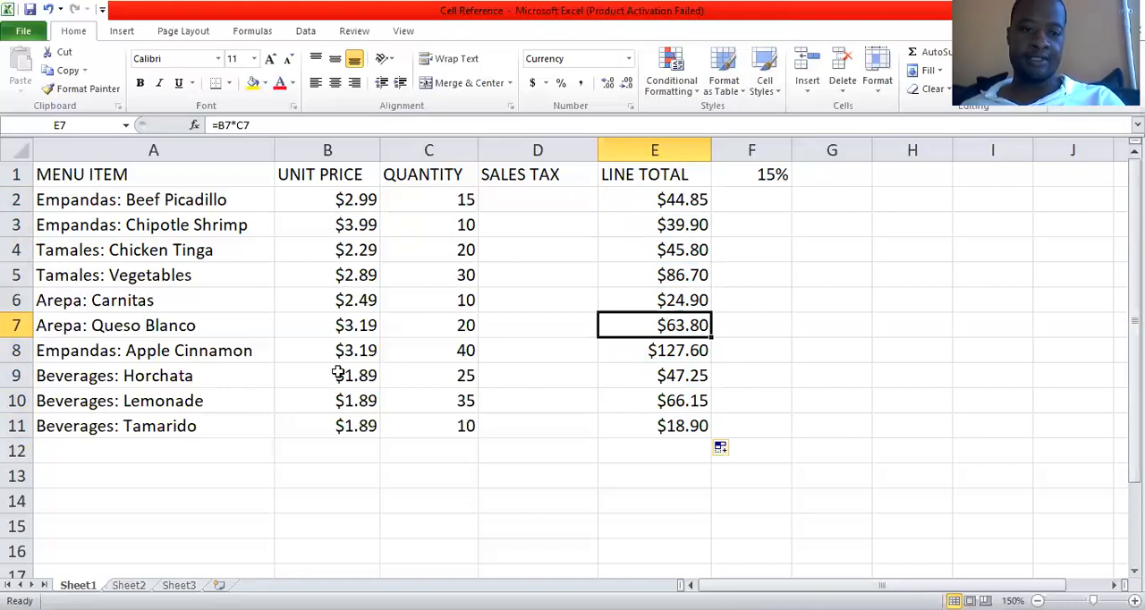
pyautogui.press('Down')
pyautogui.press('Down')
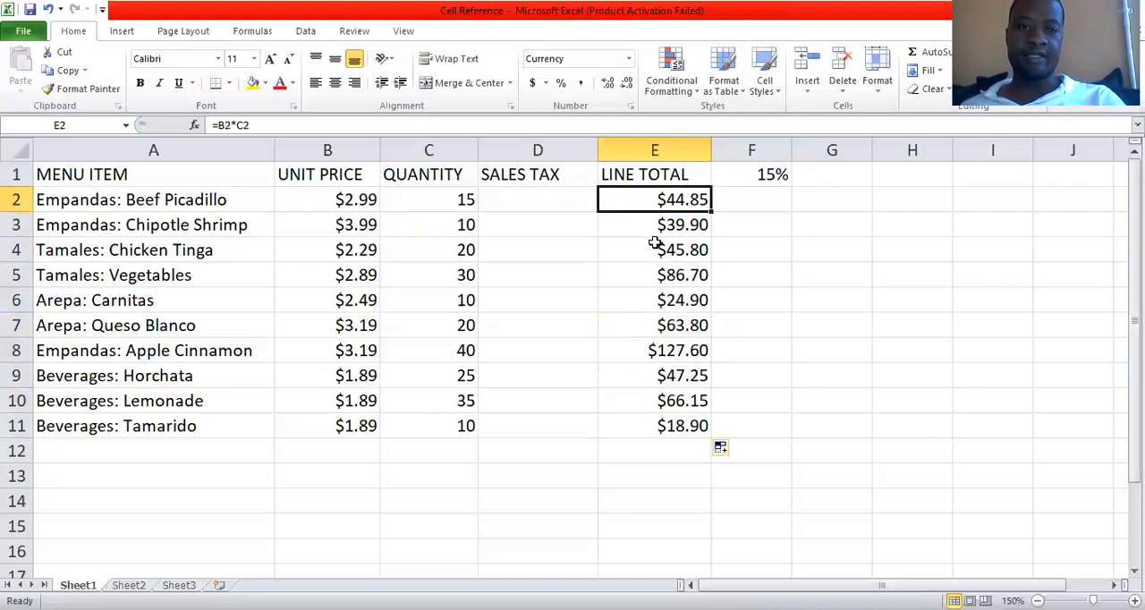
# Check how the cell references change from E4 to E11 against the Lemonade and Tamarido price and quantity cells.
pyautogui.click(656, 248)
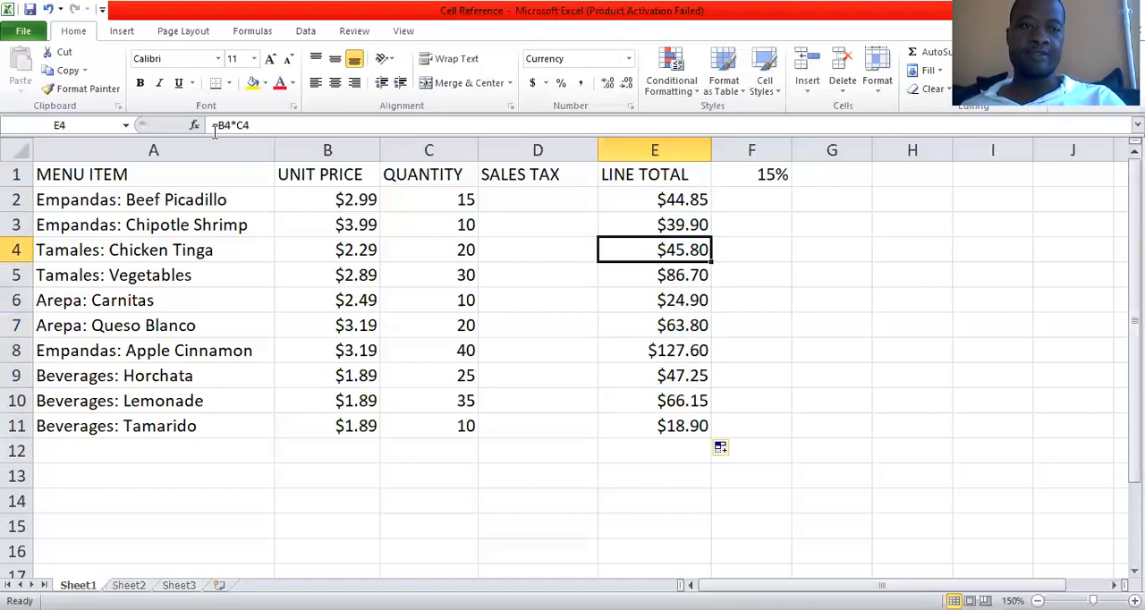
pyautogui.press('Down')
pyautogui.press('Down')
pyautogui.press('Down')
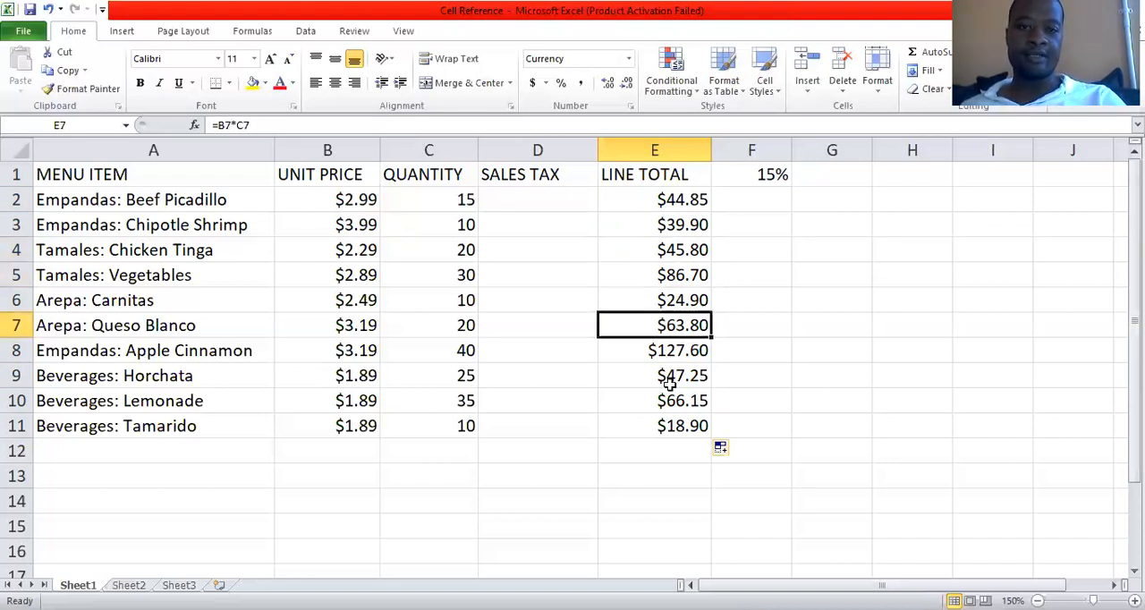
pyautogui.press('Down')
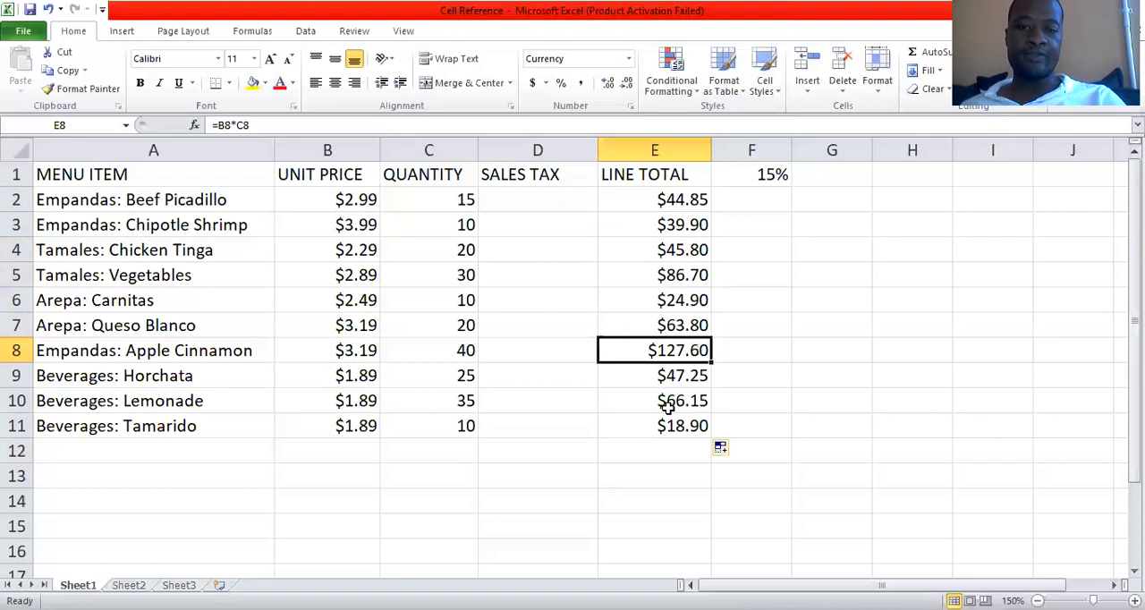
pyautogui.press('Down')
pyautogui.press('Down')
pyautogui.press('Down')
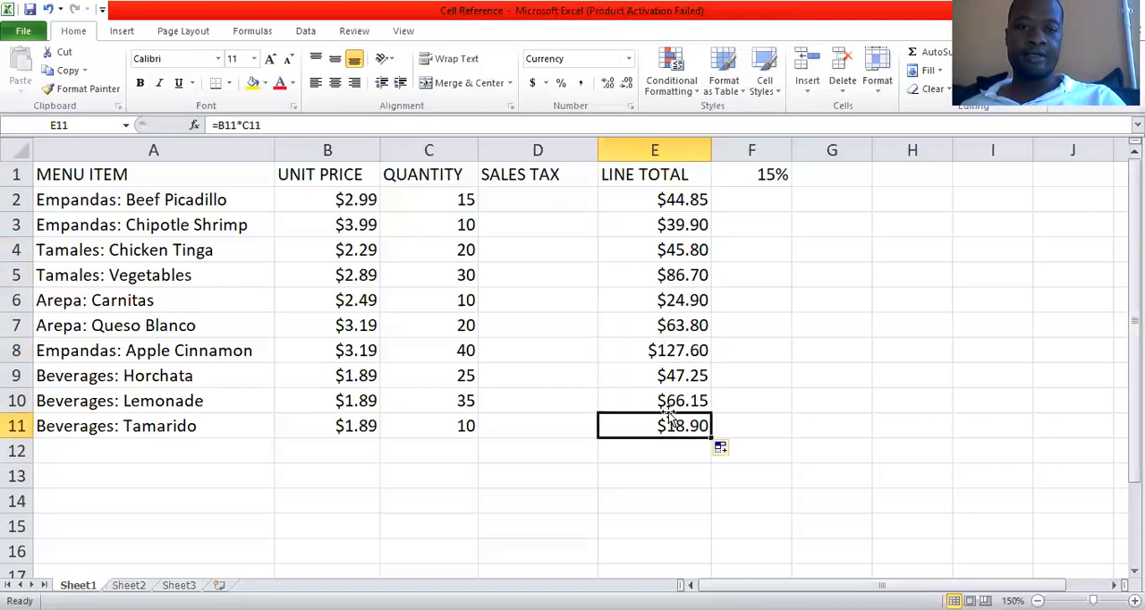
pyautogui.press('Up')
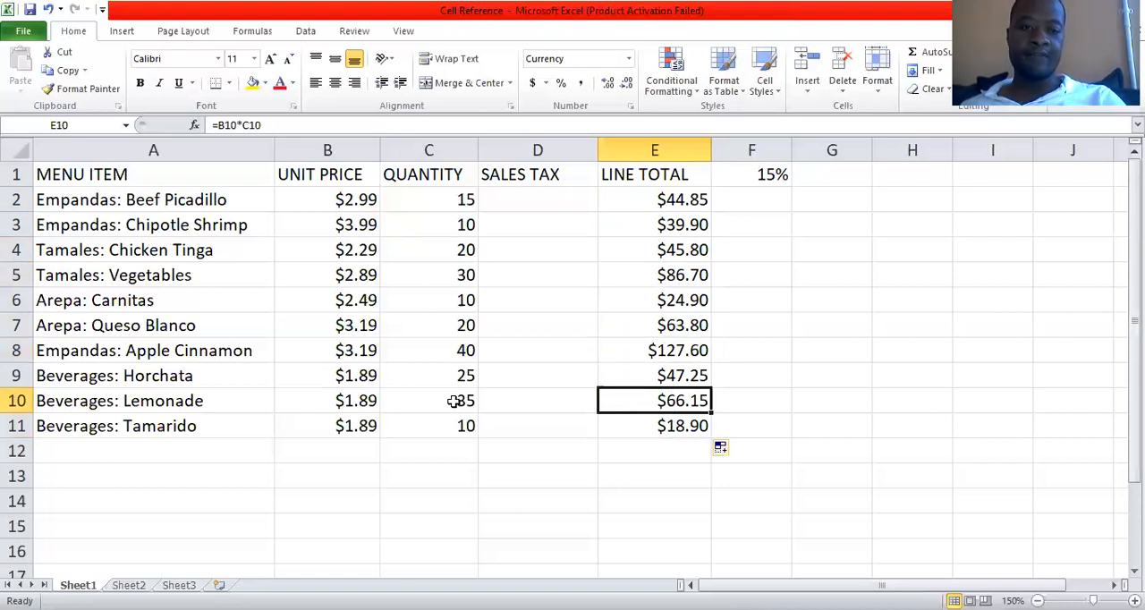
pyautogui.click(456, 401)
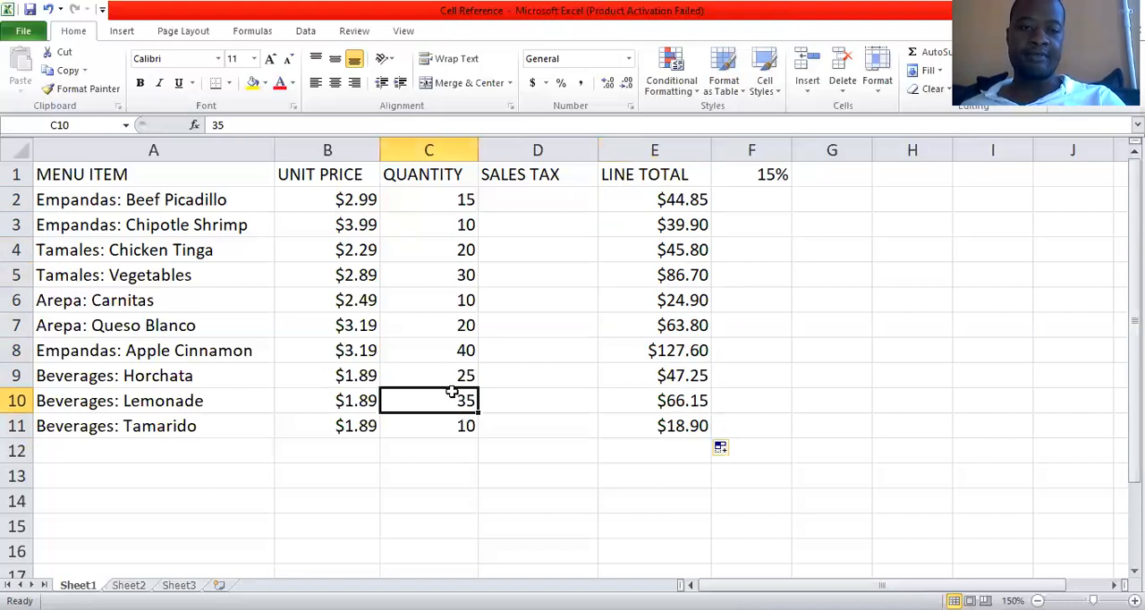
pyautogui.press('Left')
pyautogui.click(372, 431)
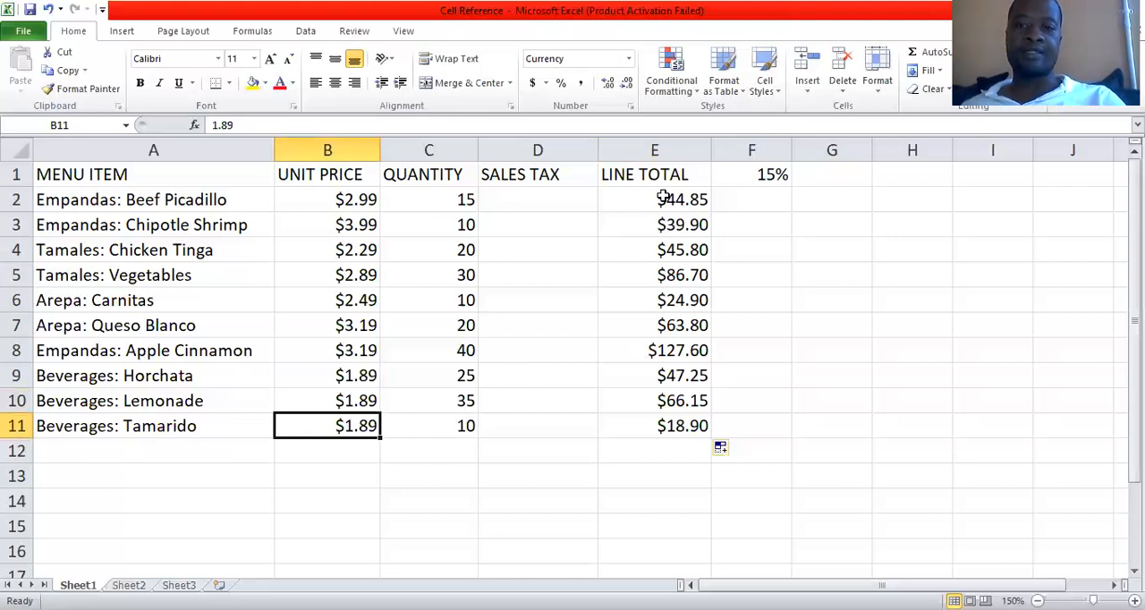
# Review the line totals in E2:E11, the empty sales tax cell D2 and the tax rate in F1.
pyautogui.moveTo(662, 200); pyautogui.dragTo(690, 417)
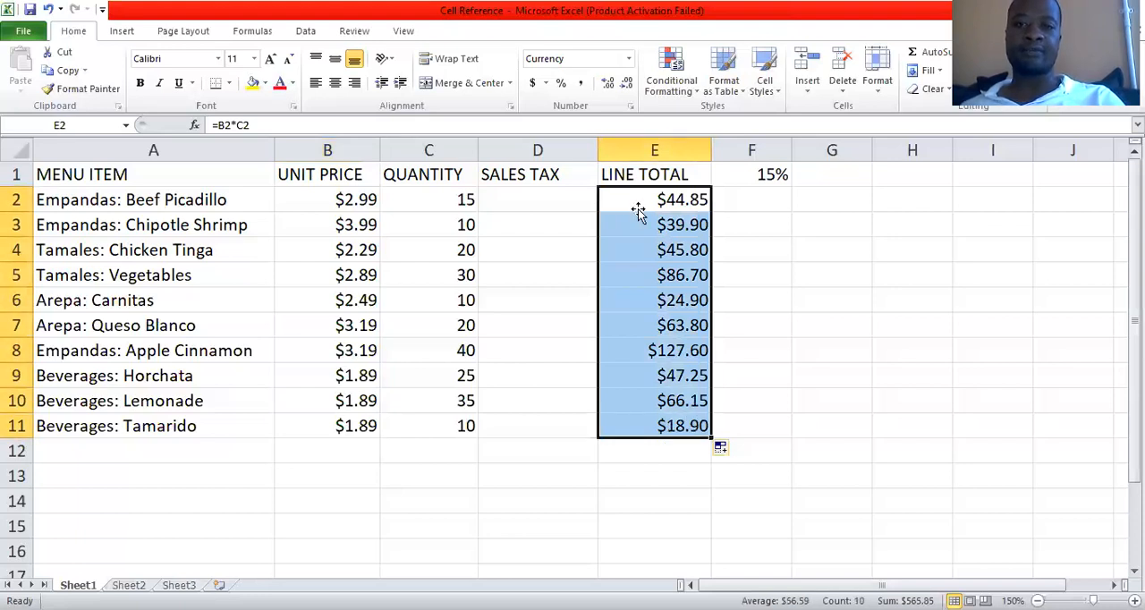
pyautogui.click(549, 204)
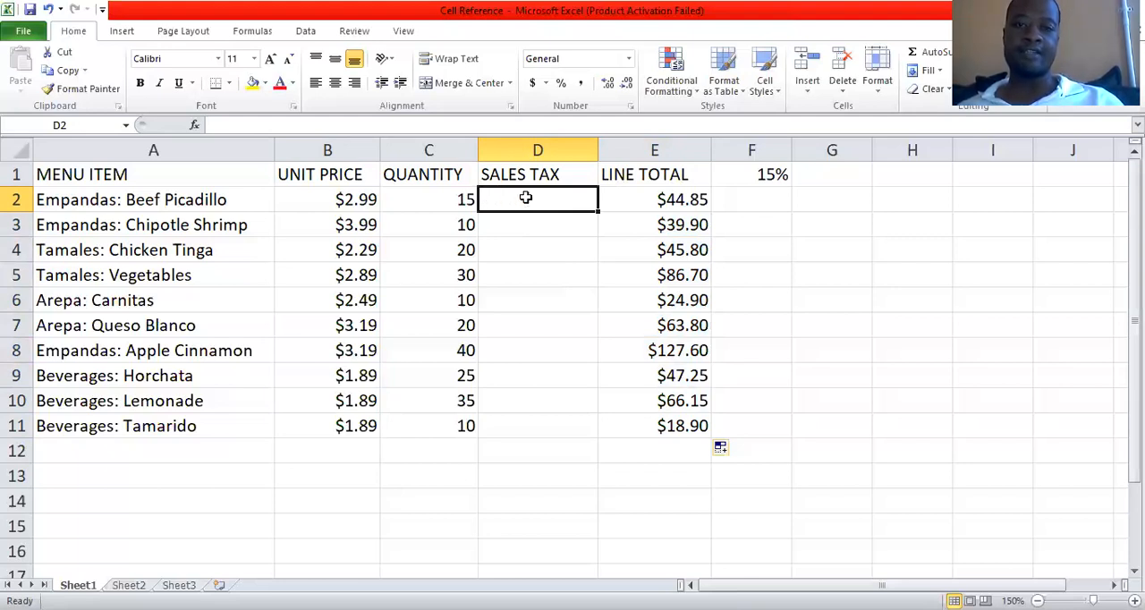
pyautogui.click(621, 202)
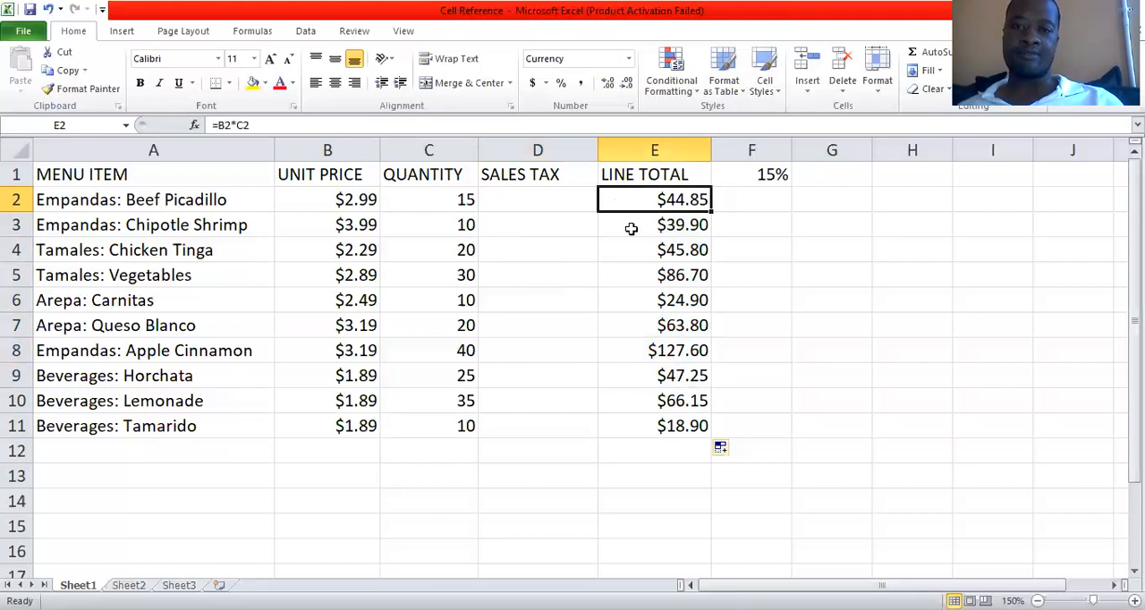
pyautogui.keyDown('shift'); pyautogui.click(665, 424); pyautogui.keyUp('shift')
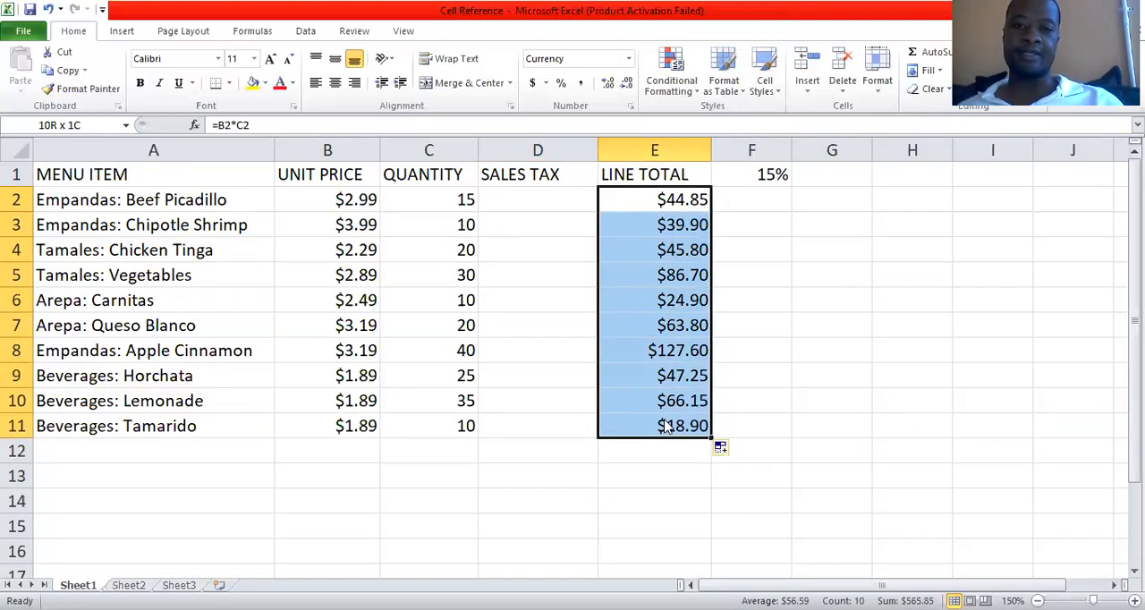
pyautogui.click(557, 202)
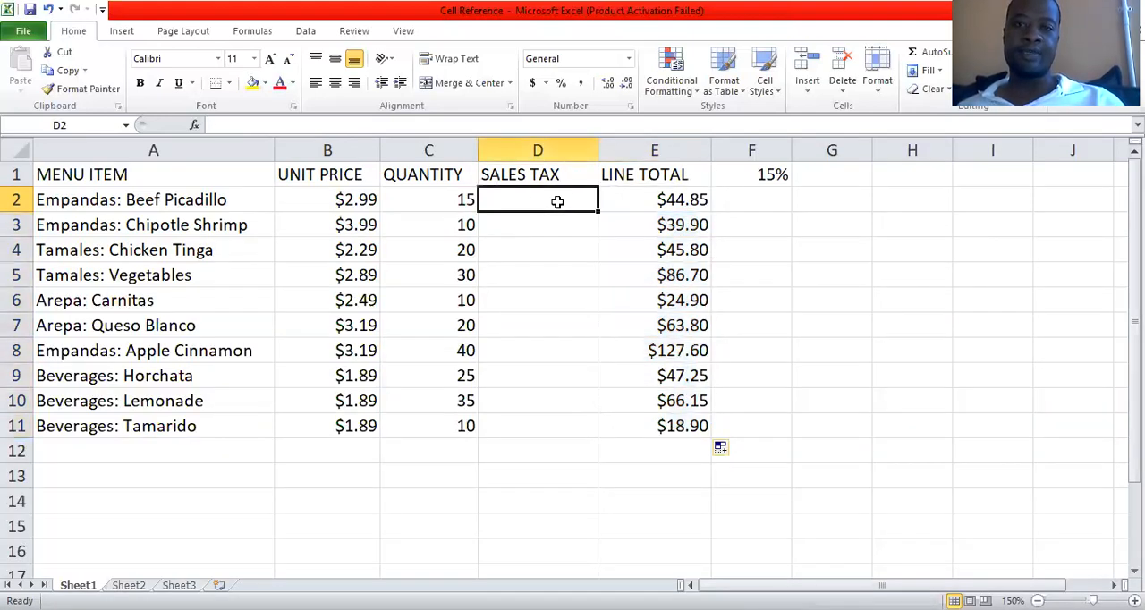
pyautogui.click(767, 177)
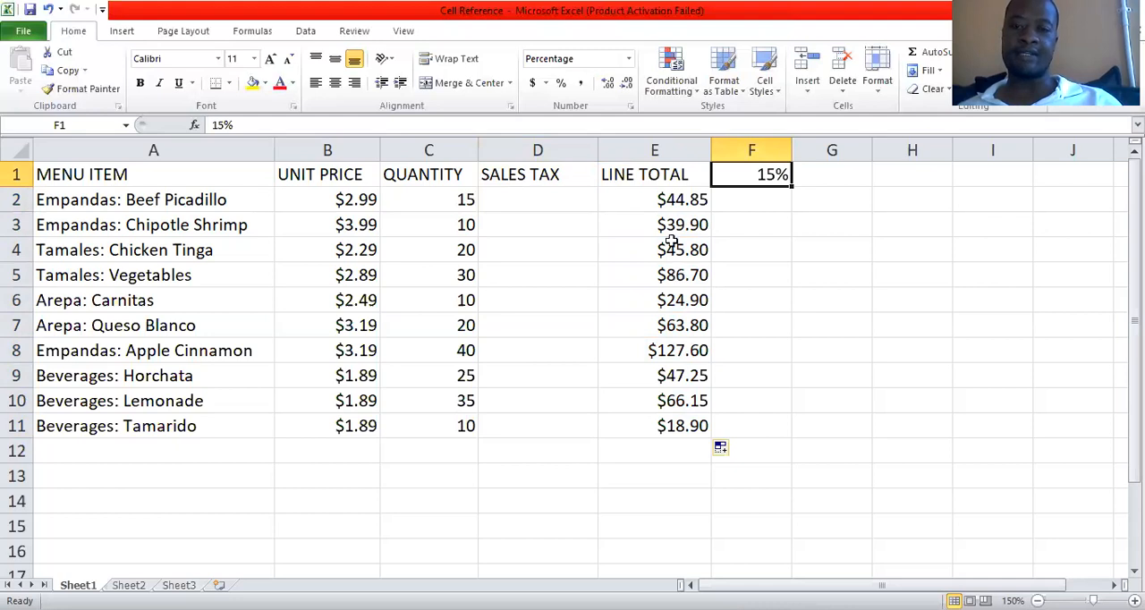
pyautogui.click(669, 202)
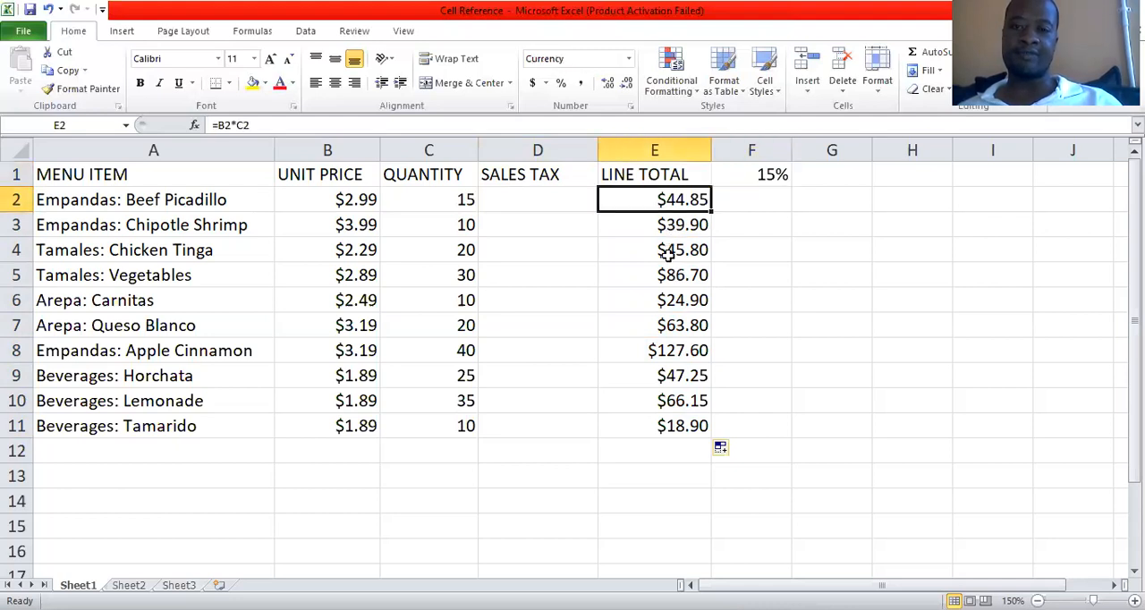
pyautogui.click(668, 257)
pyautogui.click(666, 277)
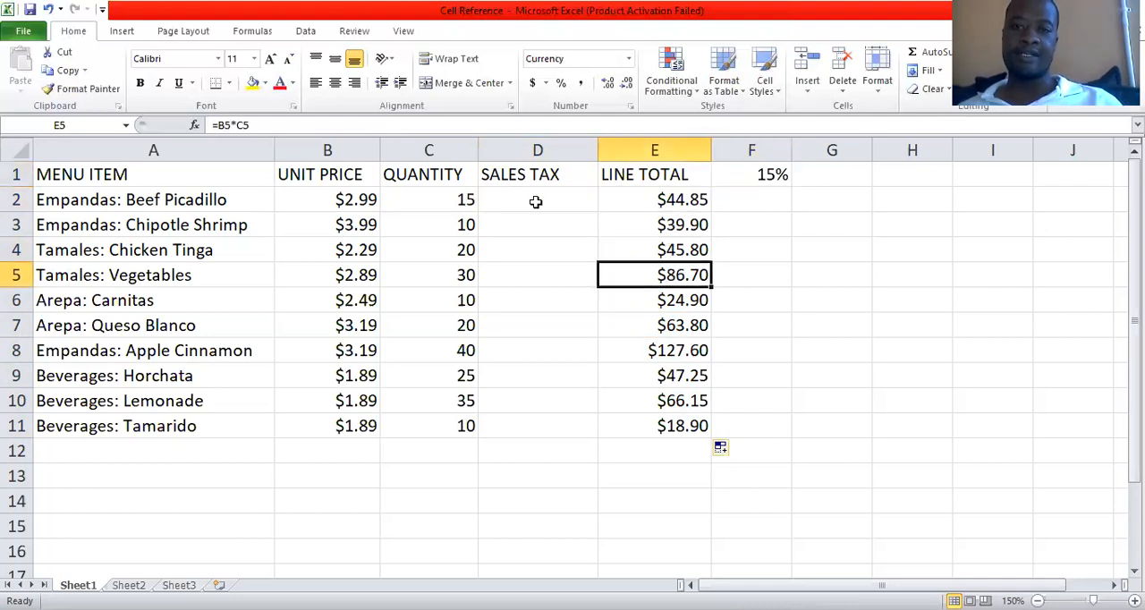
# Insert a blank row above the table headers and move the 15% rate to E1.
pyautogui.click(536, 202)
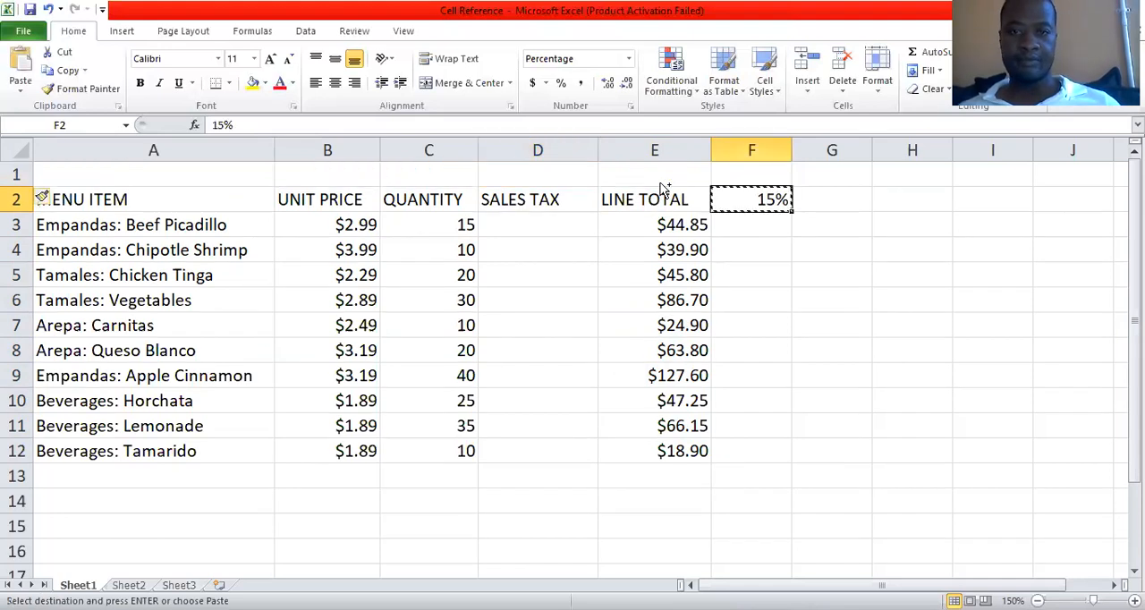
pyautogui.press('Left')
pyautogui.press('Up')
pyautogui.press('Return')
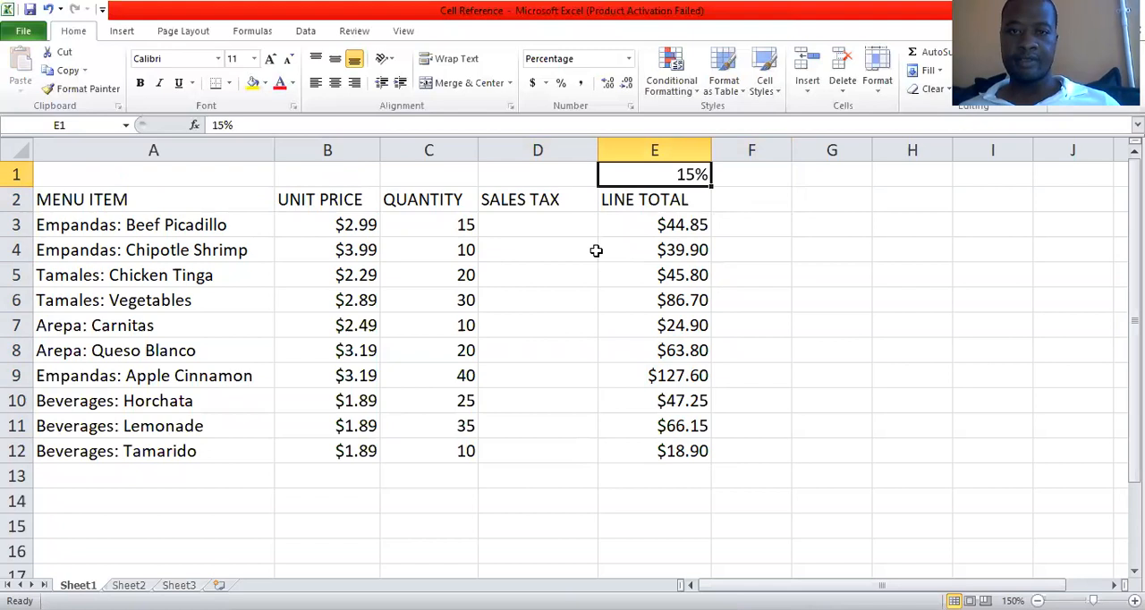
# Examine the Beef Picadillo sales tax, line total and unit price cells together with the tax rate in E1.
pyautogui.press('Left')
pyautogui.press('Down')
pyautogui.press('Down')
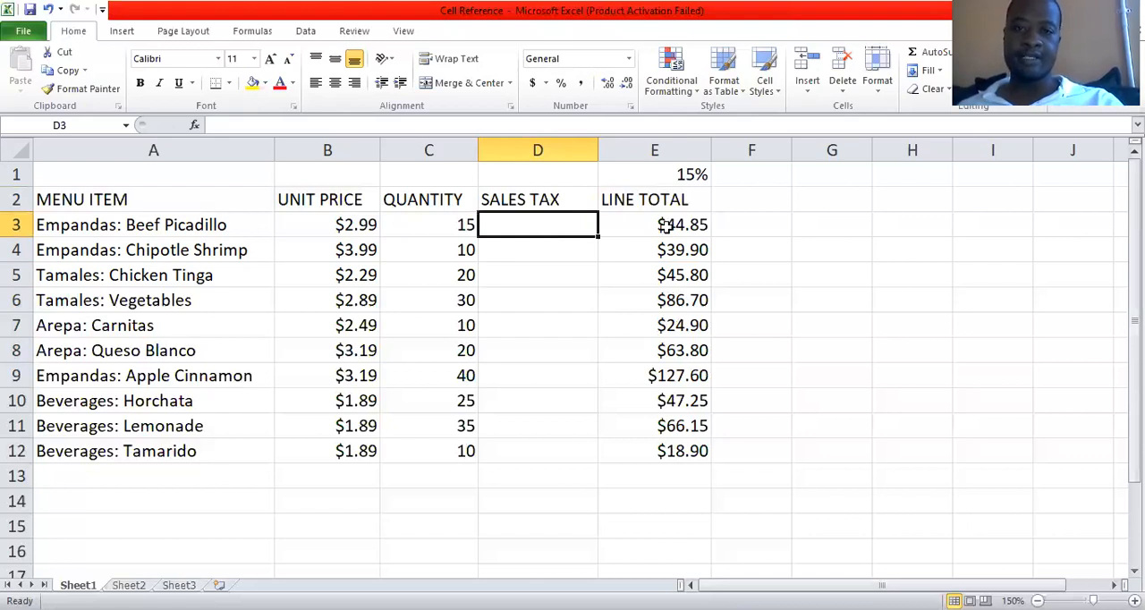
pyautogui.press('Right')
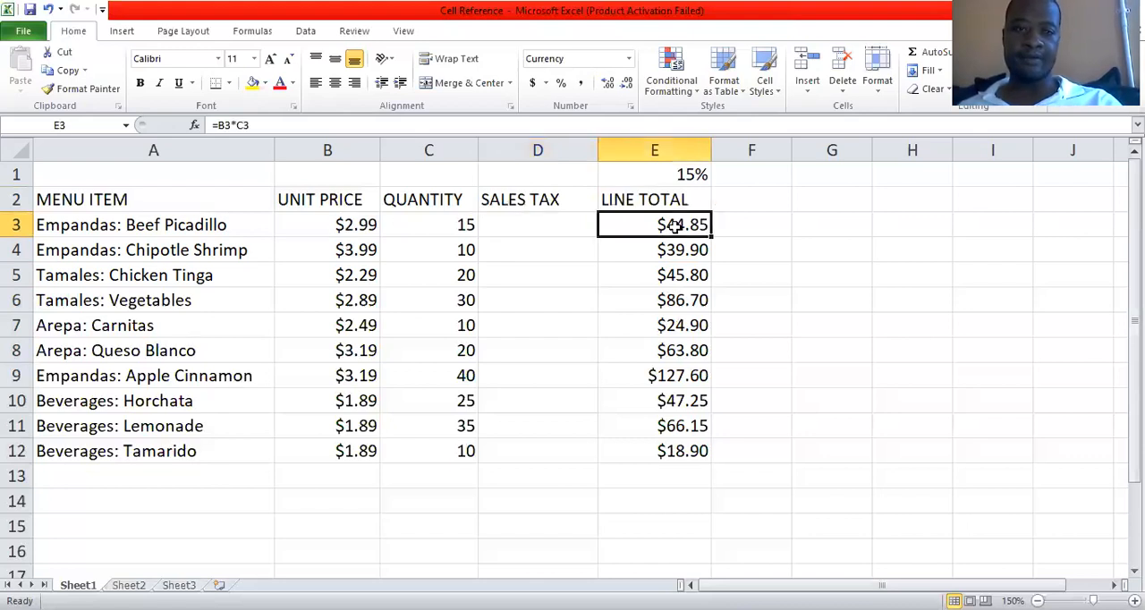
pyautogui.press('Left')
pyautogui.press('Left')
pyautogui.press('Left')
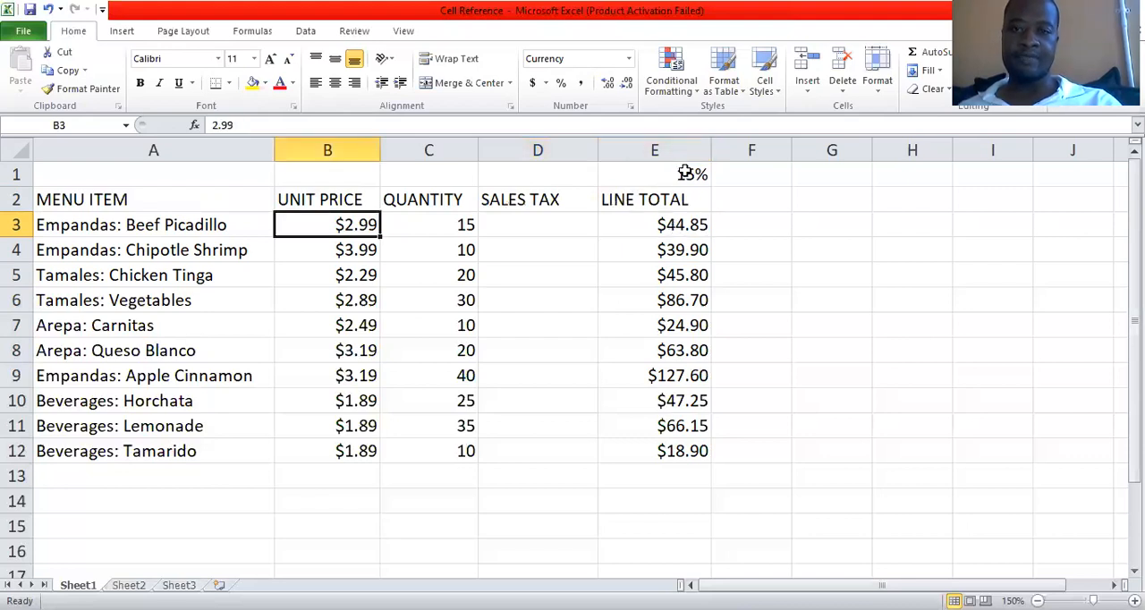
pyautogui.press('Right')
pyautogui.press('Right')
pyautogui.press('Right')
pyautogui.press('Up')
pyautogui.press('Up')
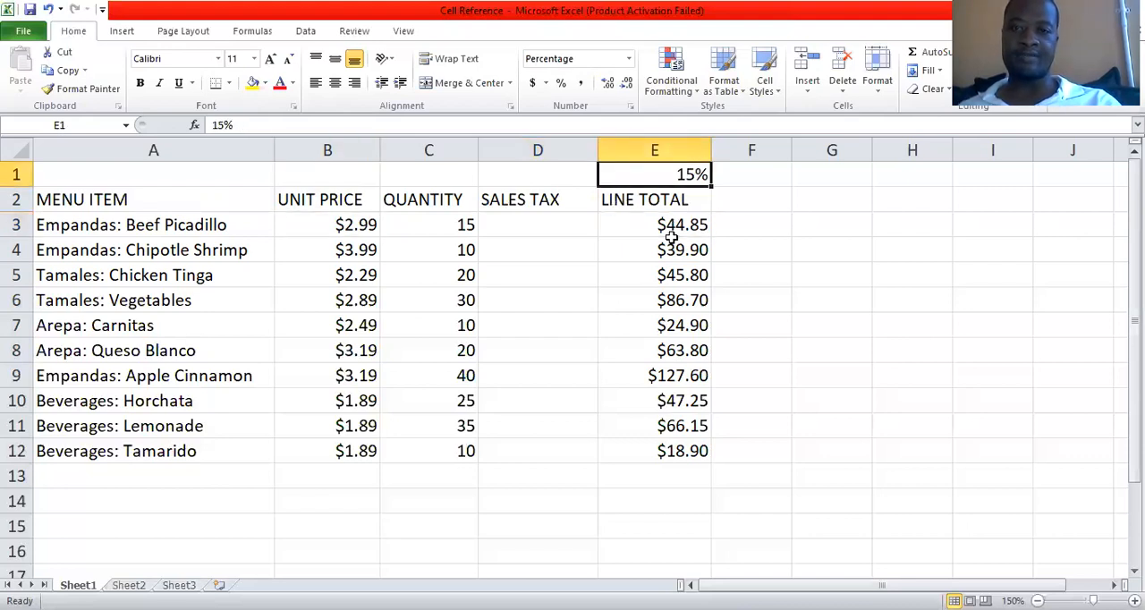
pyautogui.press('Down')
pyautogui.press('Down')
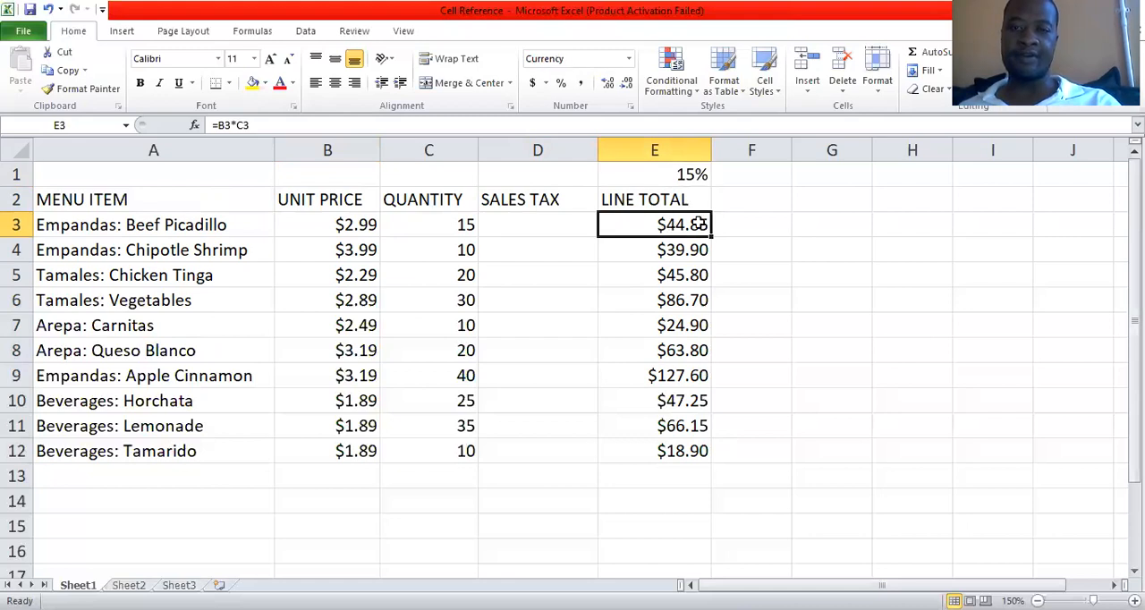
# Calculate the Beef Picadillo sales tax in D3 with the formula =(B3*C3)*E1.
pyautogui.click(550, 225)
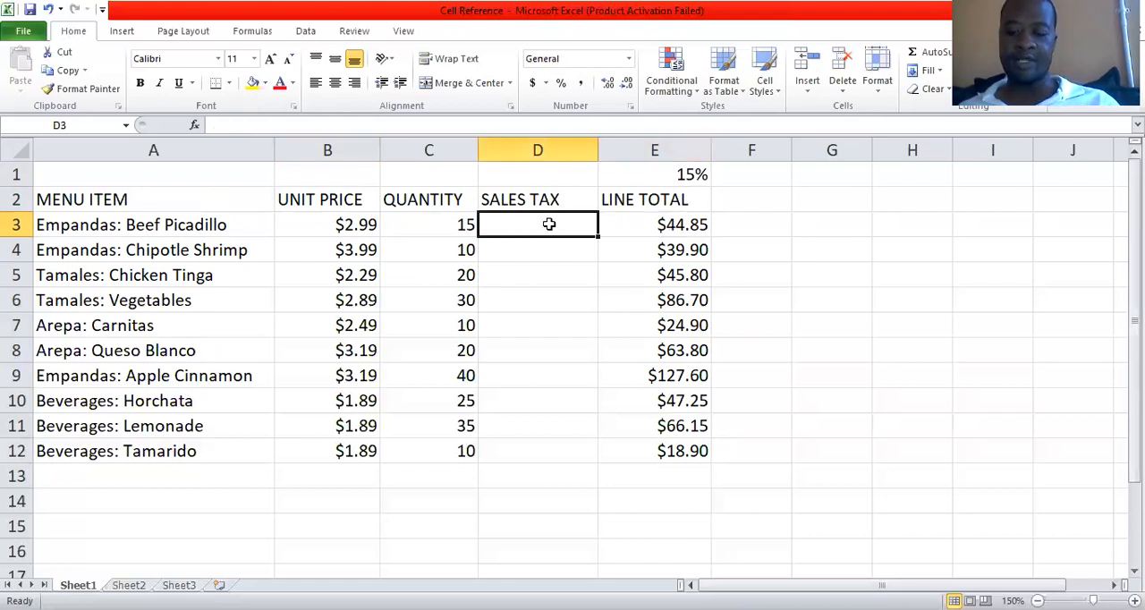
pyautogui.write('=')
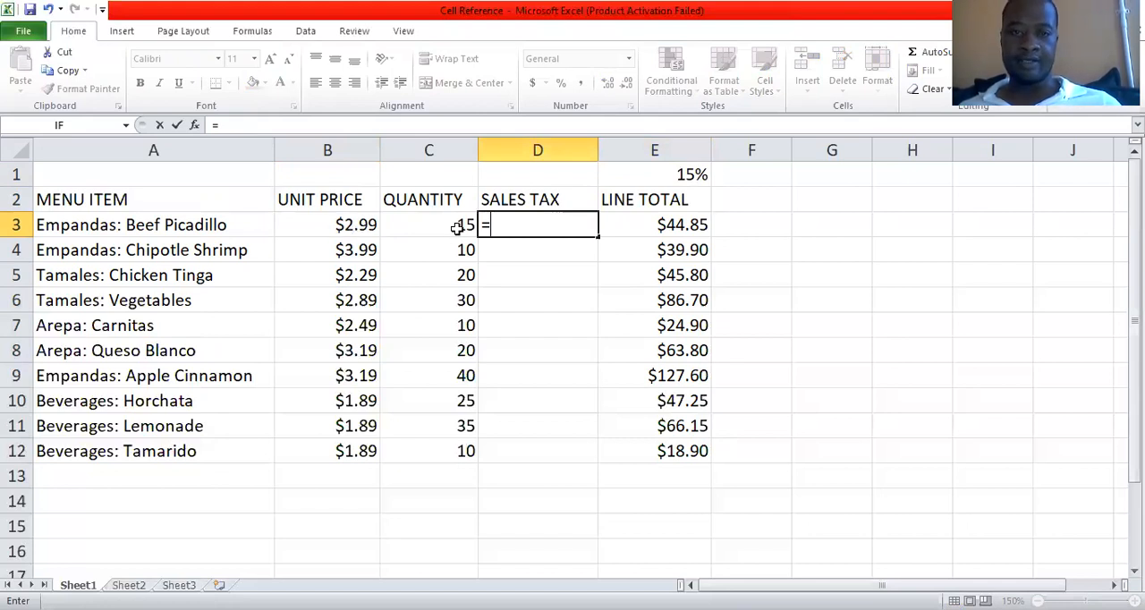
pyautogui.write('(')
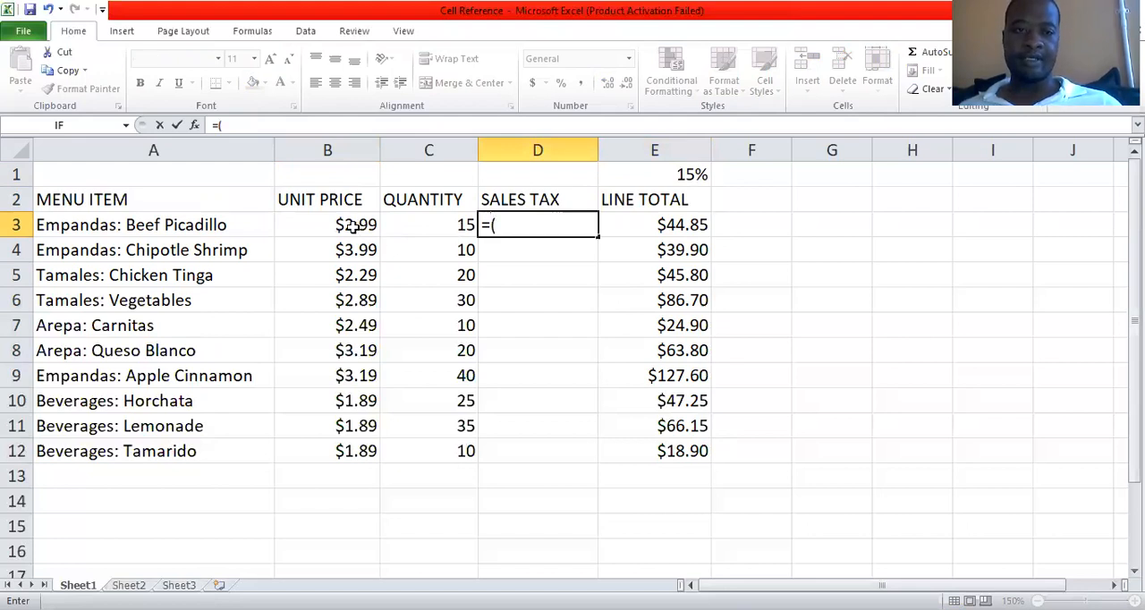
pyautogui.click(353, 226)
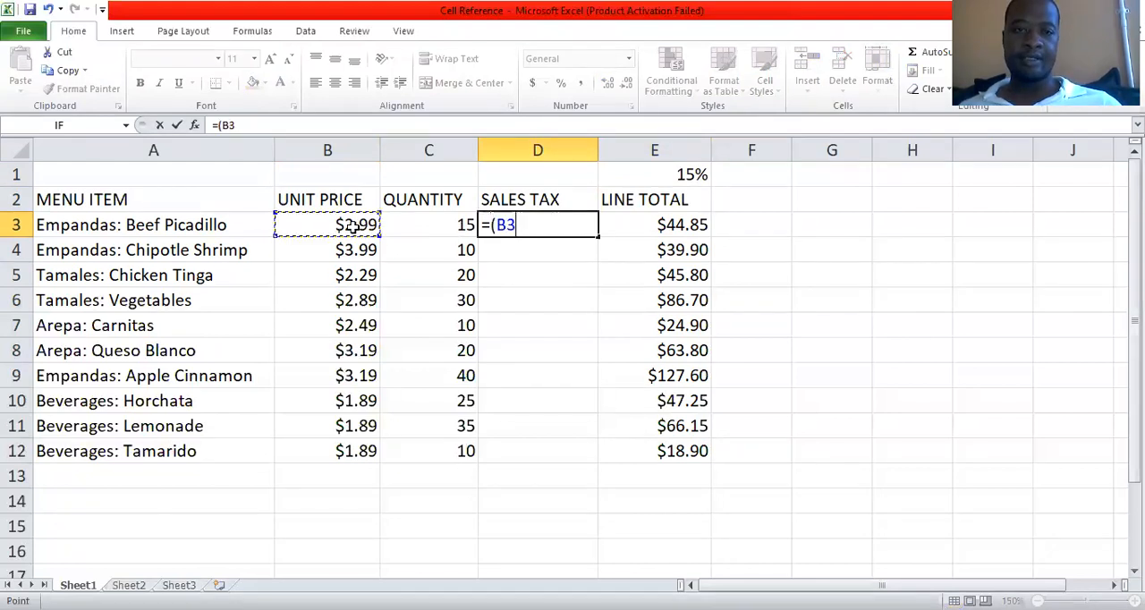
pyautogui.write('*')
pyautogui.click(448, 224)
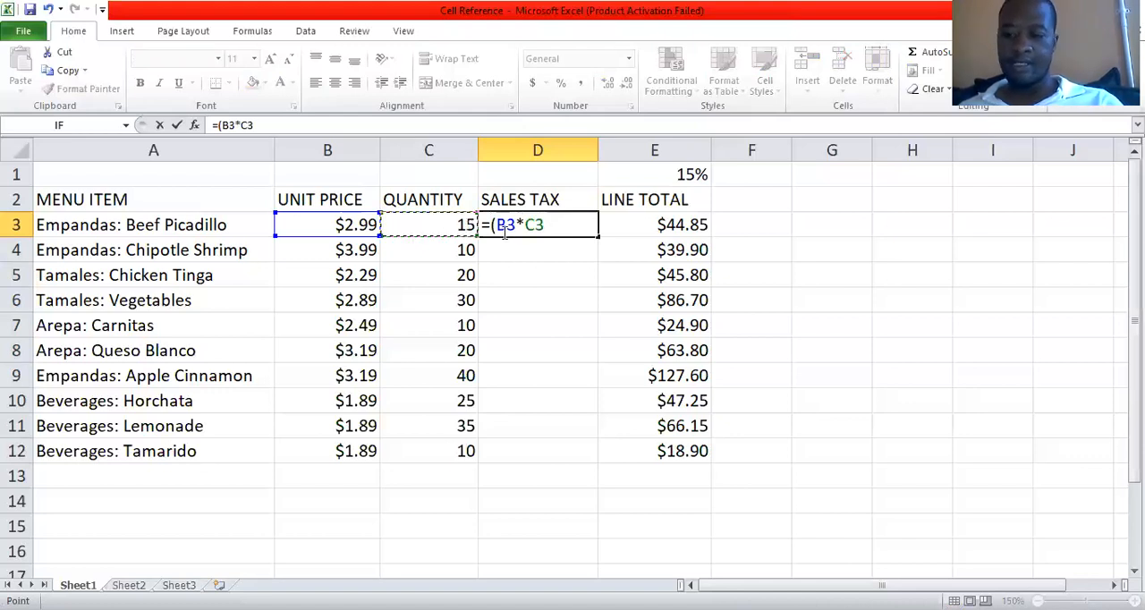
pyautogui.write(')*')
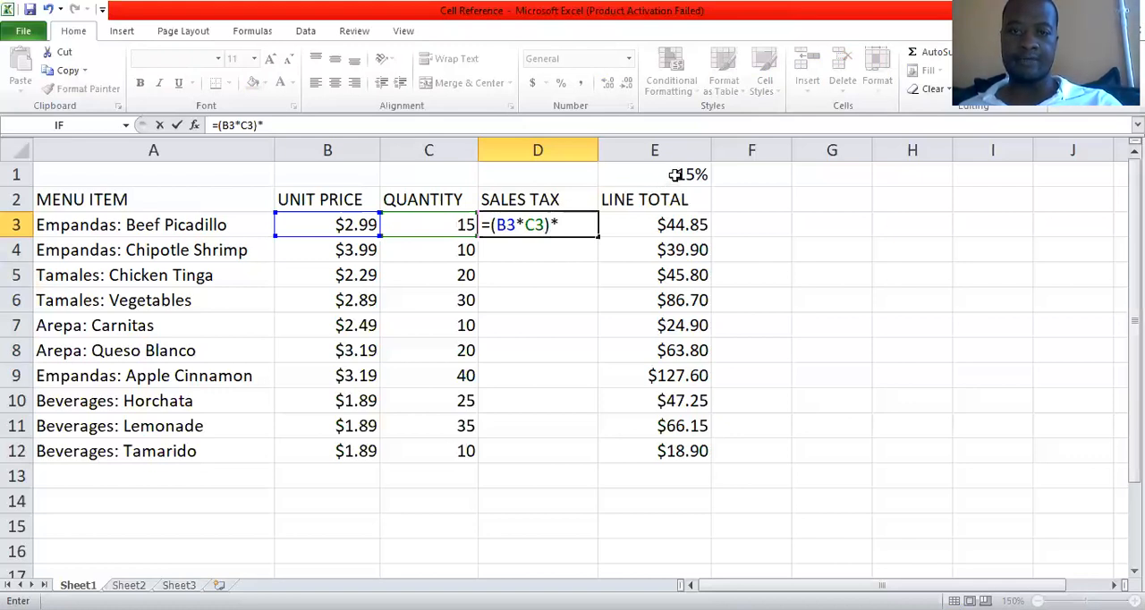
pyautogui.click(673, 174)
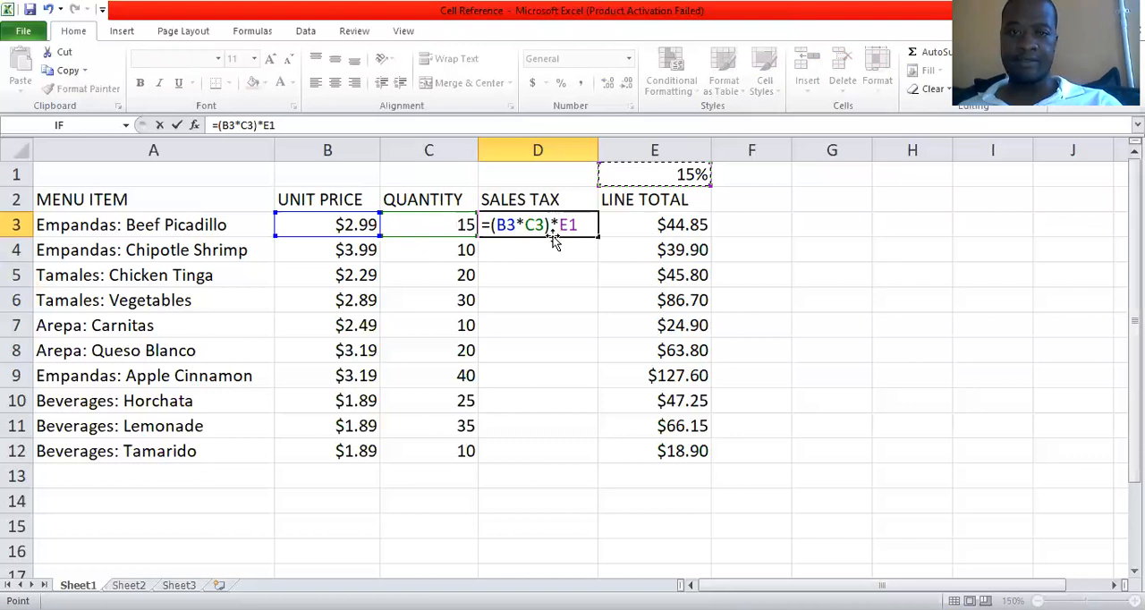
pyautogui.press('Return')
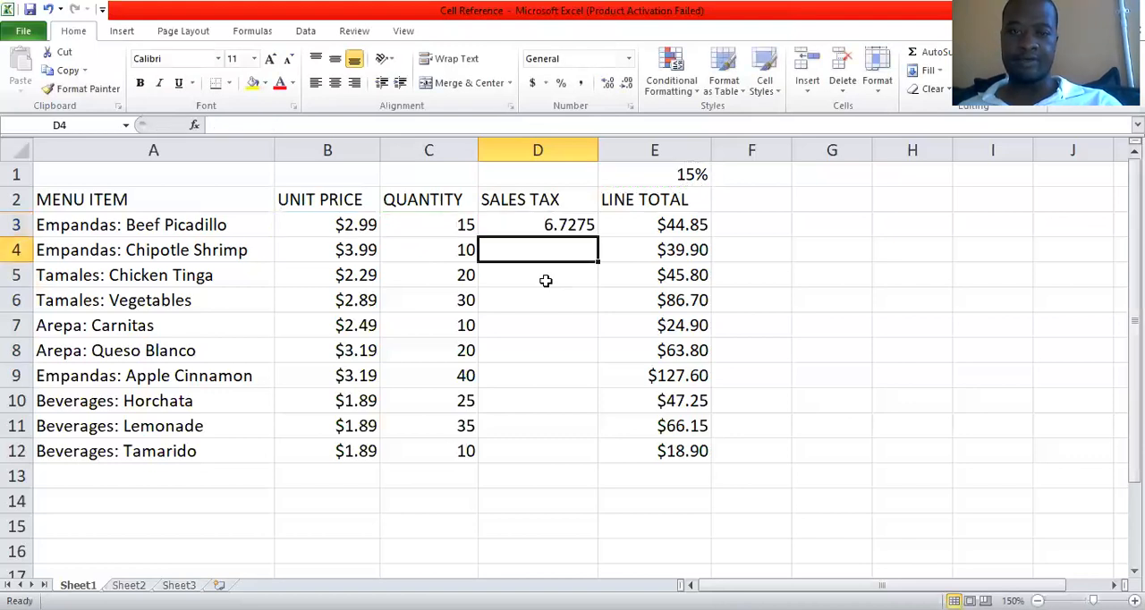
pyautogui.click(549, 228)
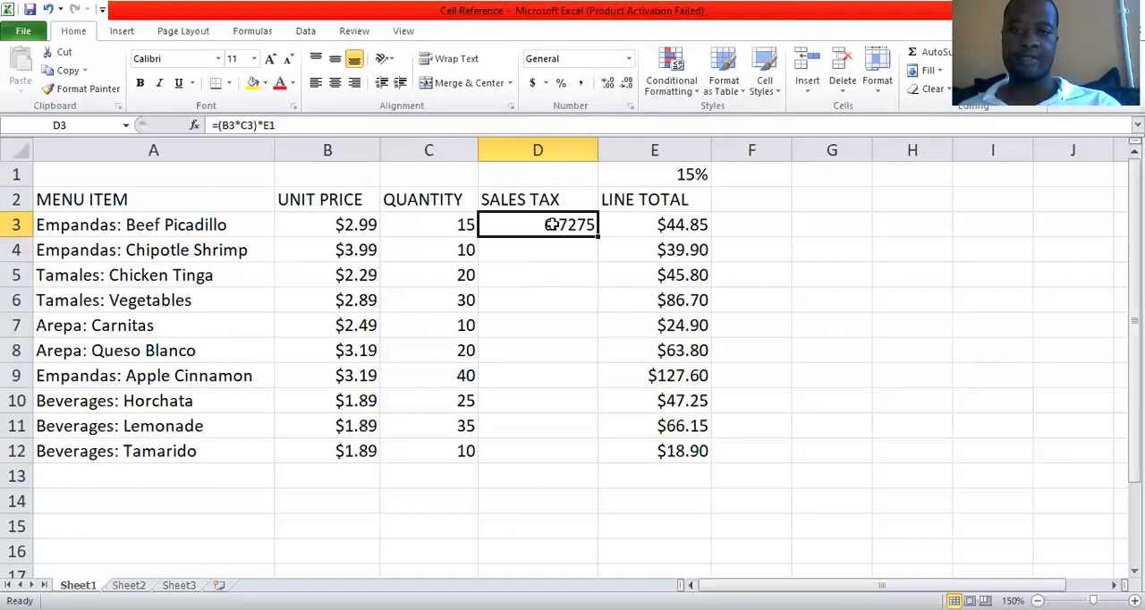
pyautogui.click(644, 225)
pyautogui.click(552, 231)
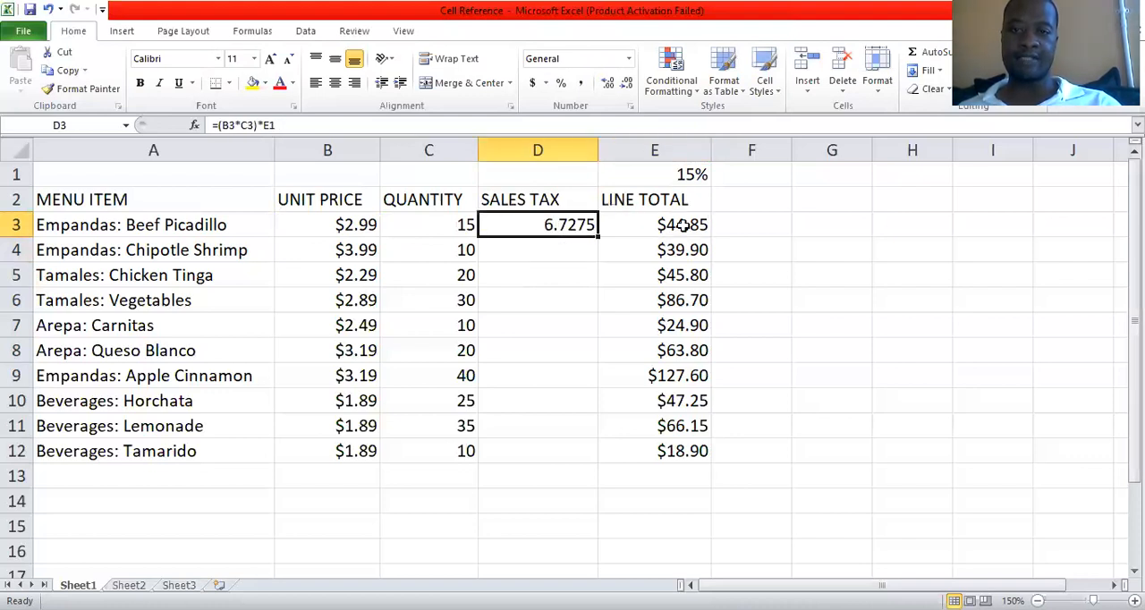
# Calculate the Chipotle Shrimp sales tax in D4 with the formula =(B4*C4)*E1.
pyautogui.click(567, 250)
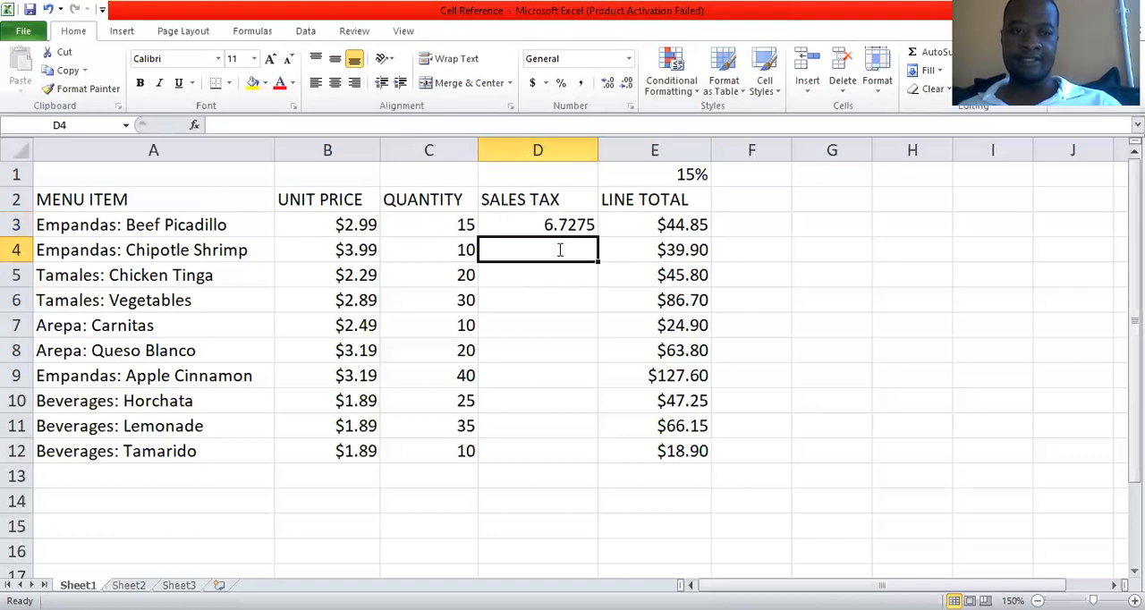
pyautogui.write('=')
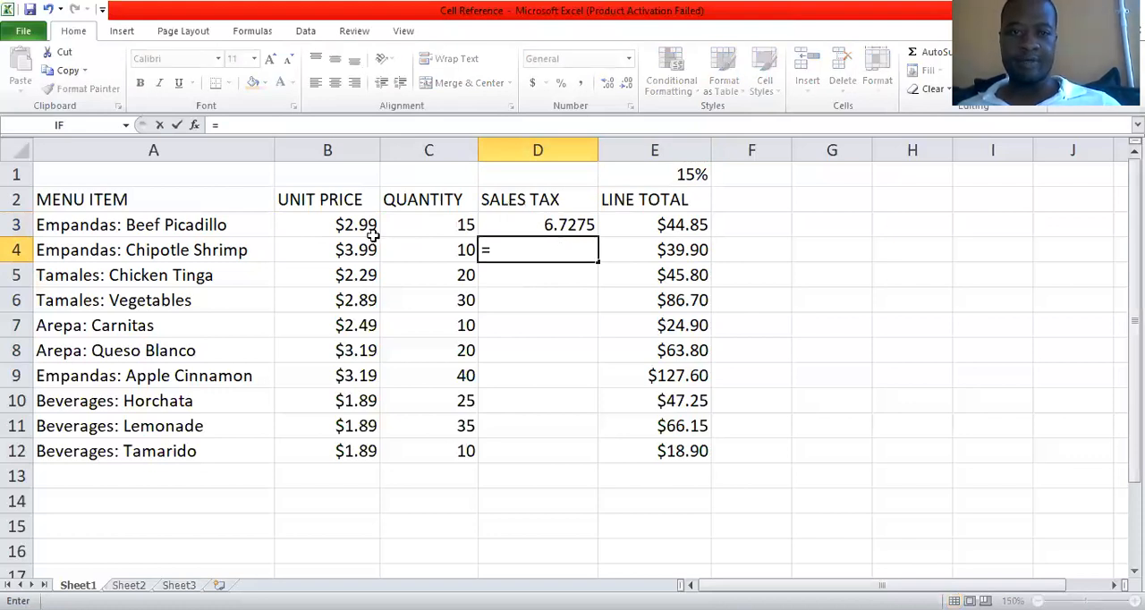
pyautogui.write('(')
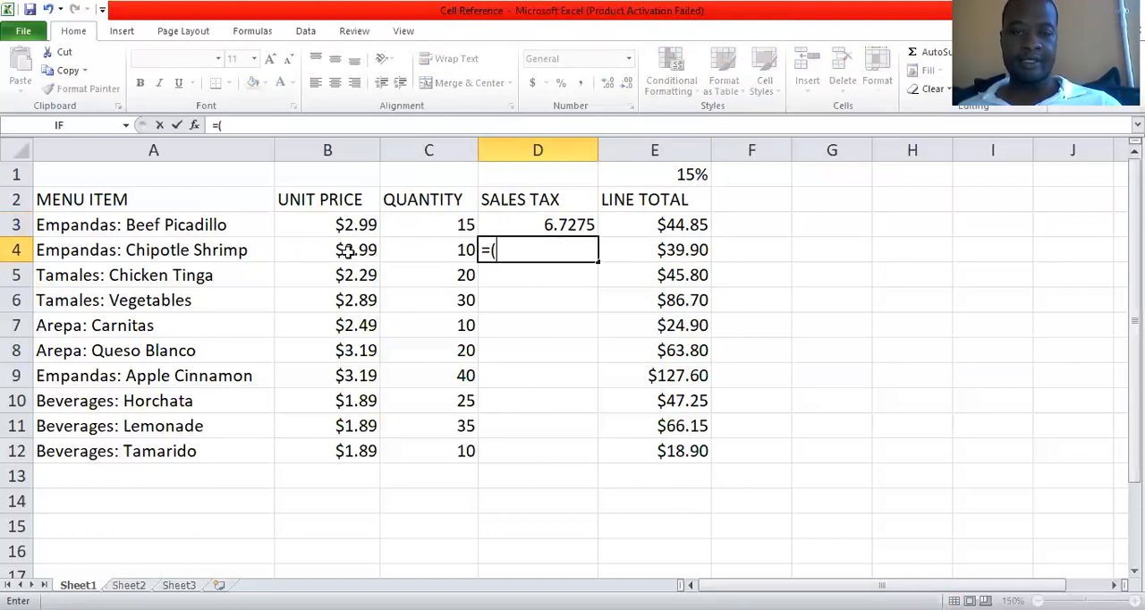
pyautogui.click(347, 251)
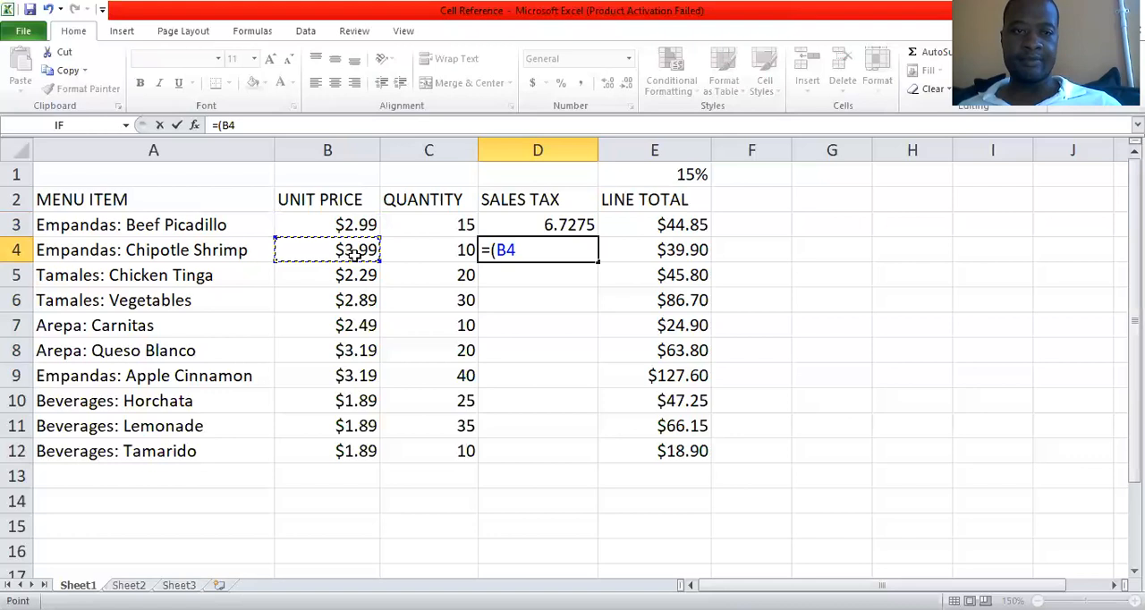
pyautogui.write('*')
pyautogui.click(439, 252)
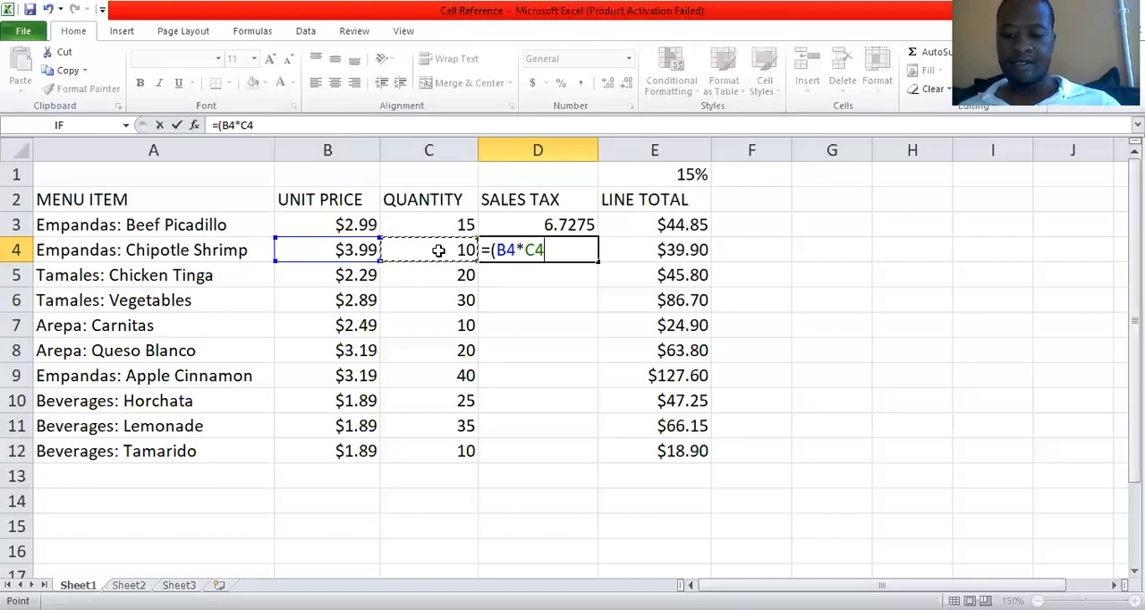
pyautogui.write(')')
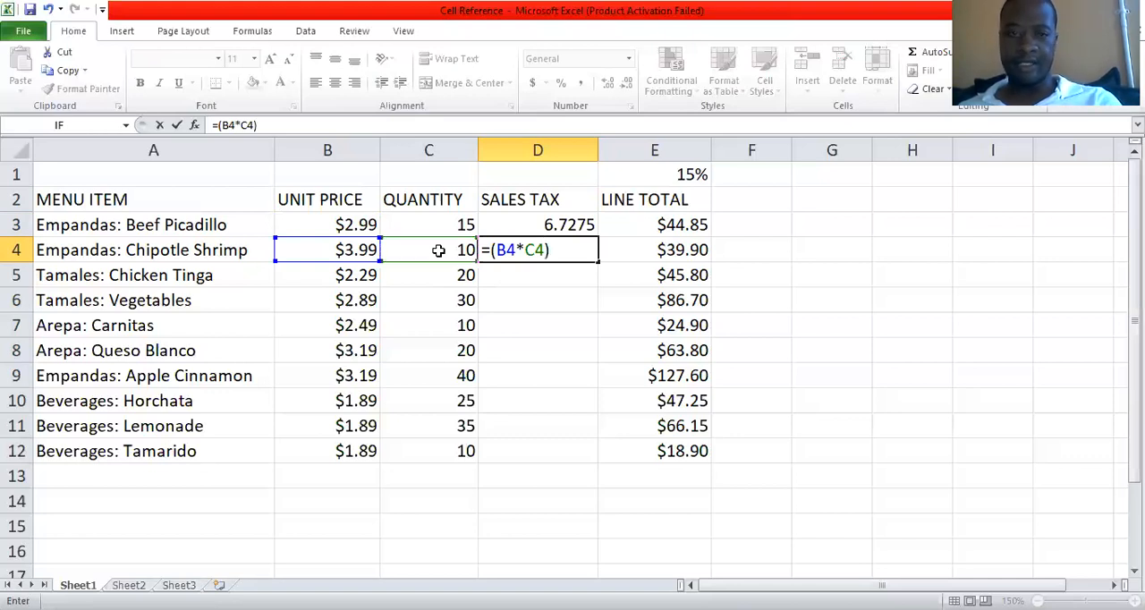
pyautogui.write('*')
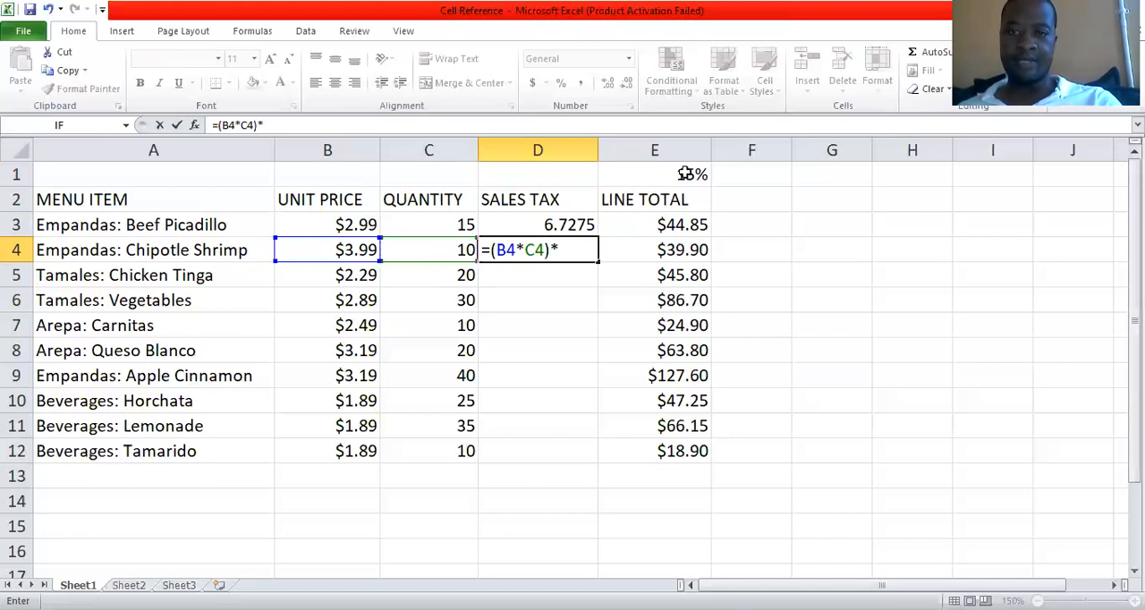
pyautogui.press('Up')
pyautogui.press('Up')
pyautogui.press('Up')
pyautogui.press('Right')
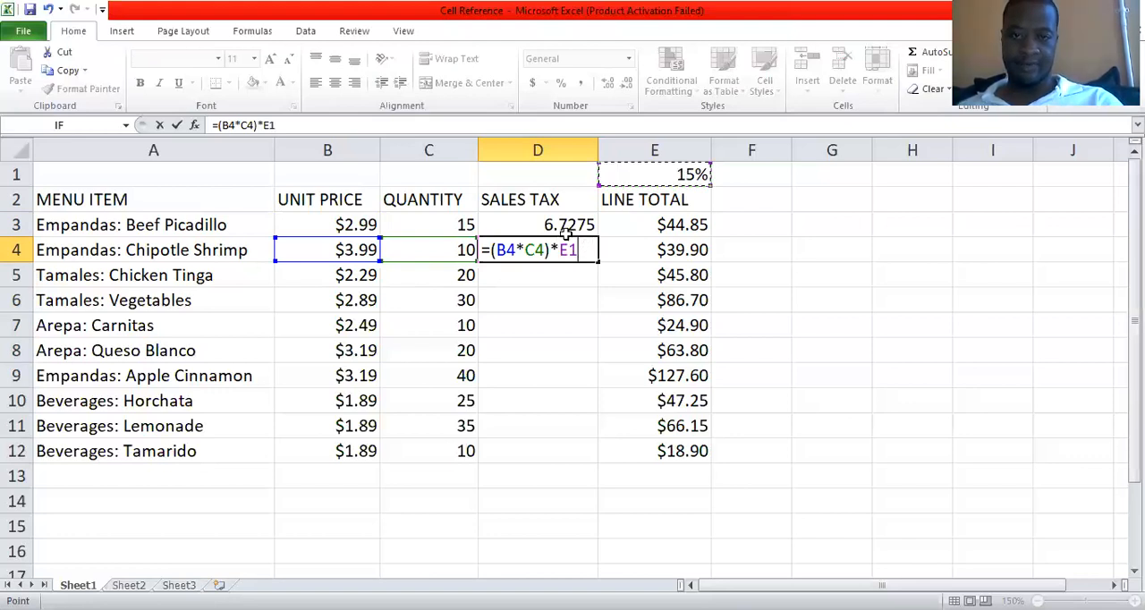
pyautogui.press('Return')
# Fill the sales tax formulas from D3:D4 down through D12.
pyautogui.moveTo(535, 225); pyautogui.dragTo(610, 251)
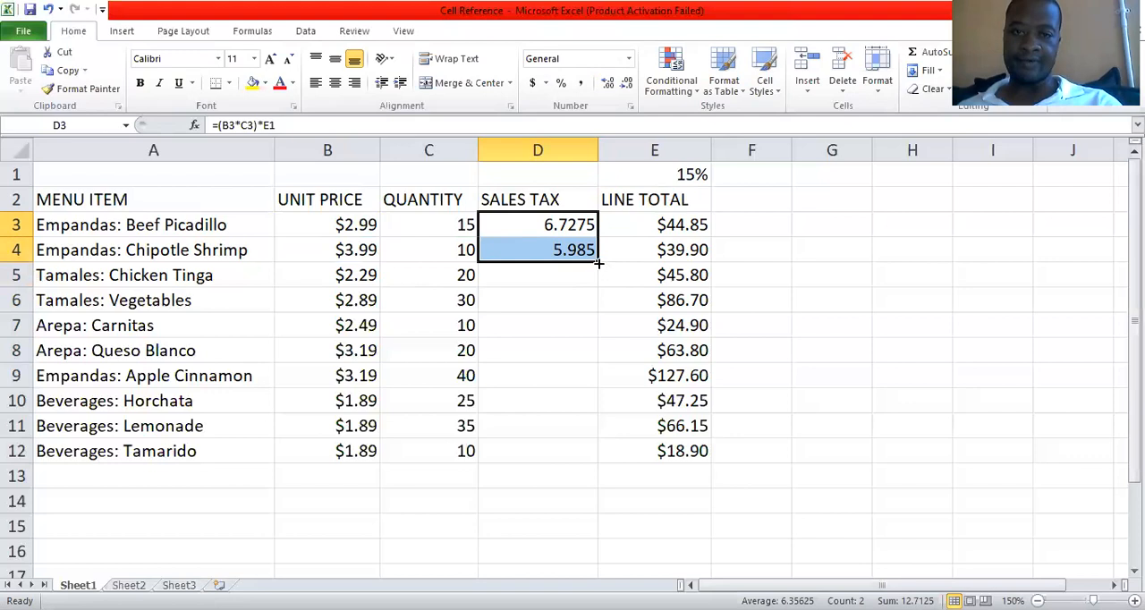
pyautogui.moveTo(598, 263); pyautogui.dragTo(599, 457)
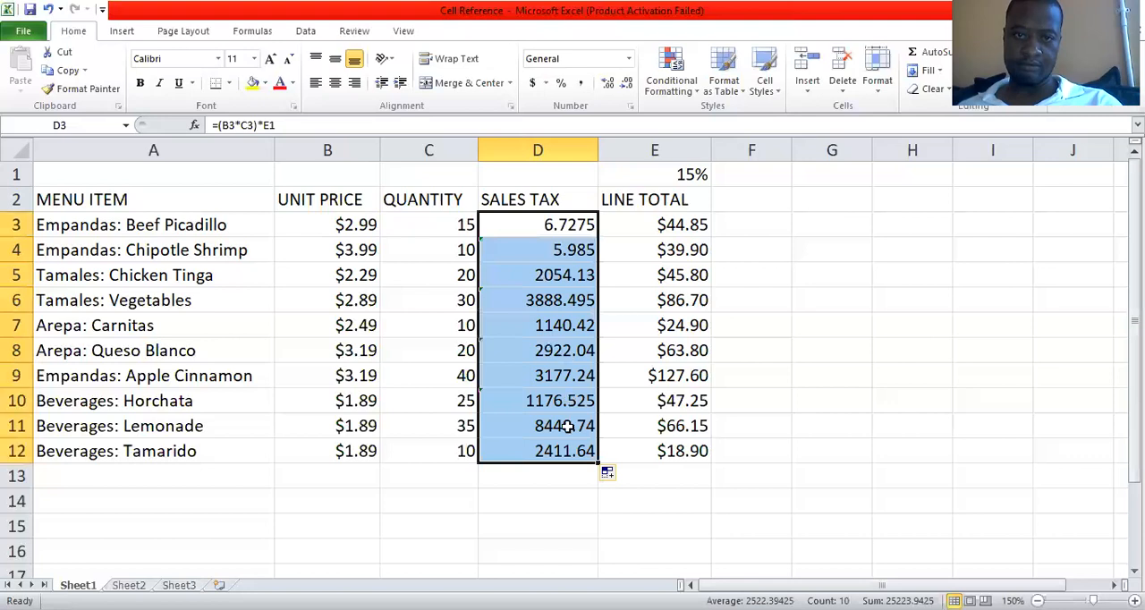
# Examine the filled sales tax formulas in column D and compare their tax rate references with the rate in E1.
pyautogui.press('Down')
pyautogui.press('Down')
pyautogui.press('Down')
pyautogui.press('Down')
pyautogui.press('Down')
pyautogui.press('Down')
pyautogui.press('Down')
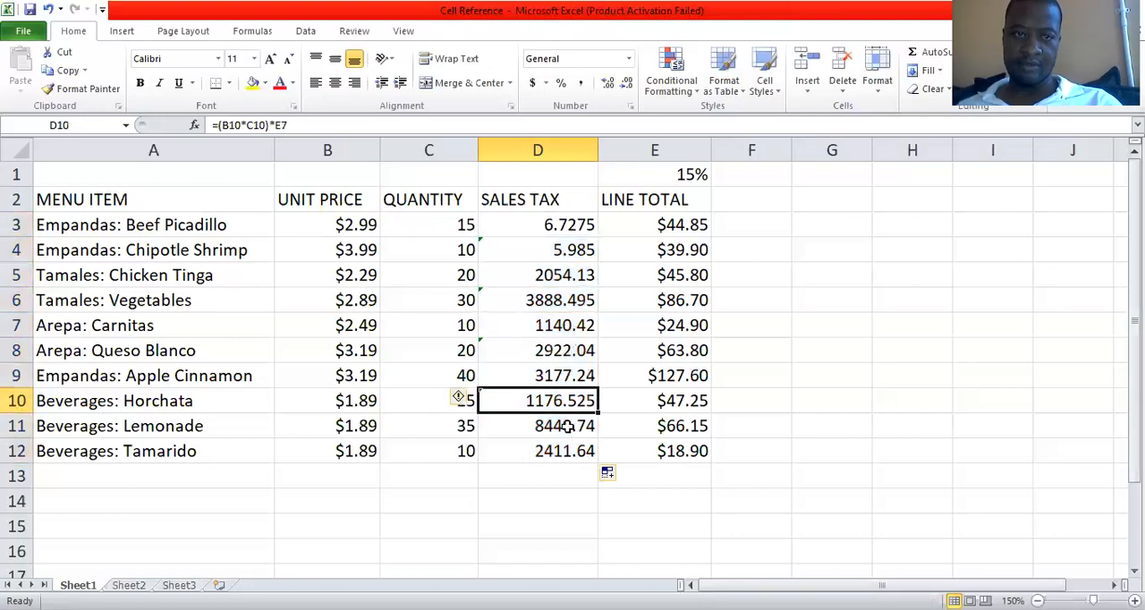
pyautogui.press('Down')
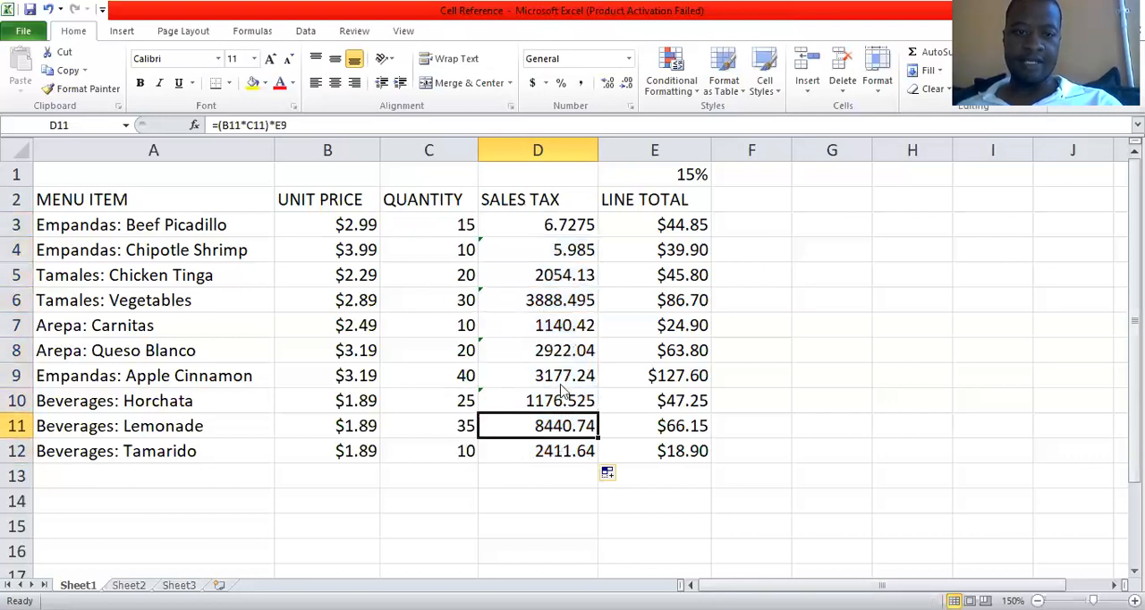
pyautogui.press('Up')
pyautogui.press('Up')
pyautogui.press('Up')
pyautogui.press('Up')
pyautogui.press('Up')
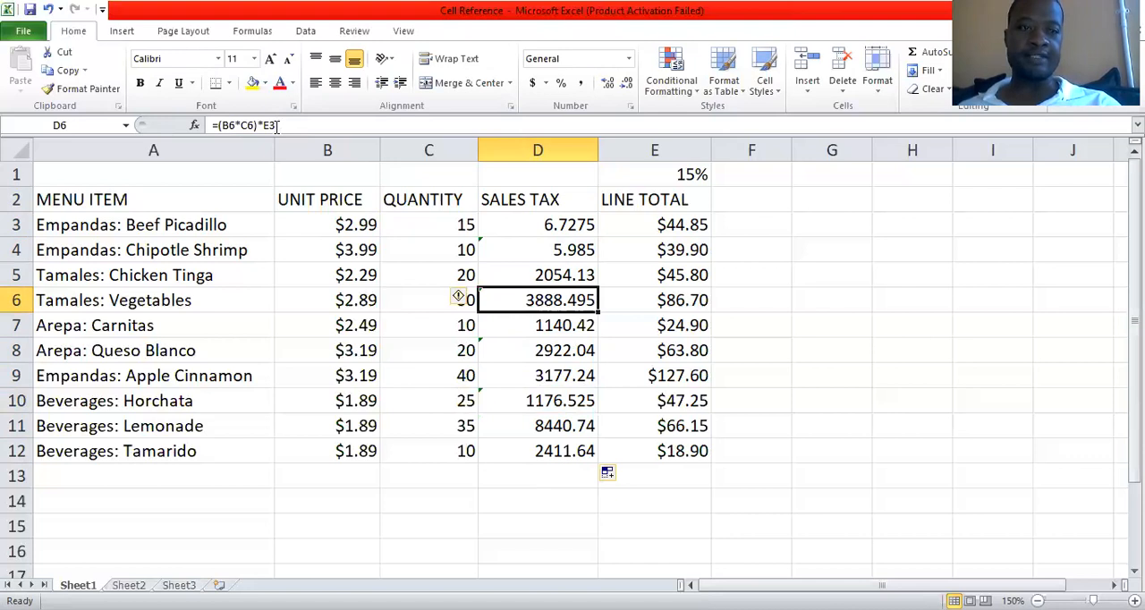
pyautogui.click(664, 174)
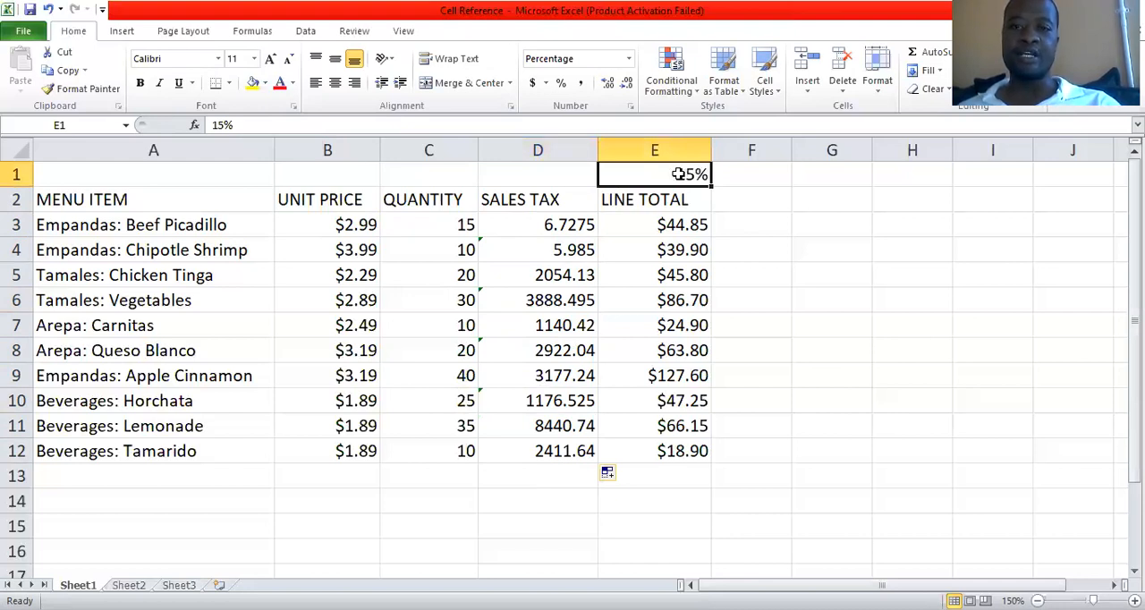
pyautogui.click(570, 288)
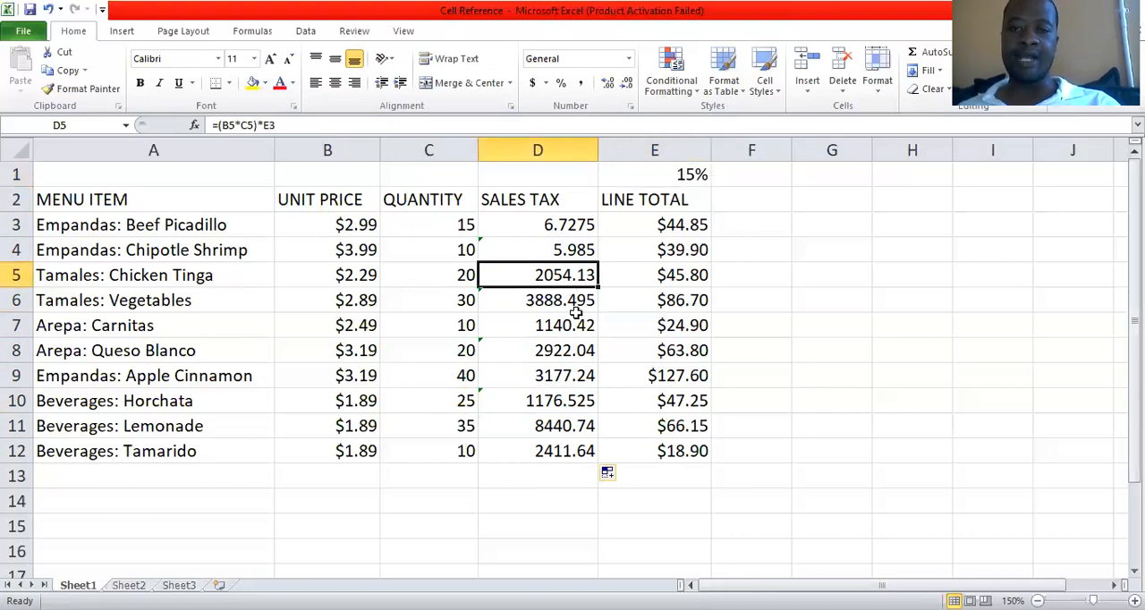
pyautogui.click(565, 305)
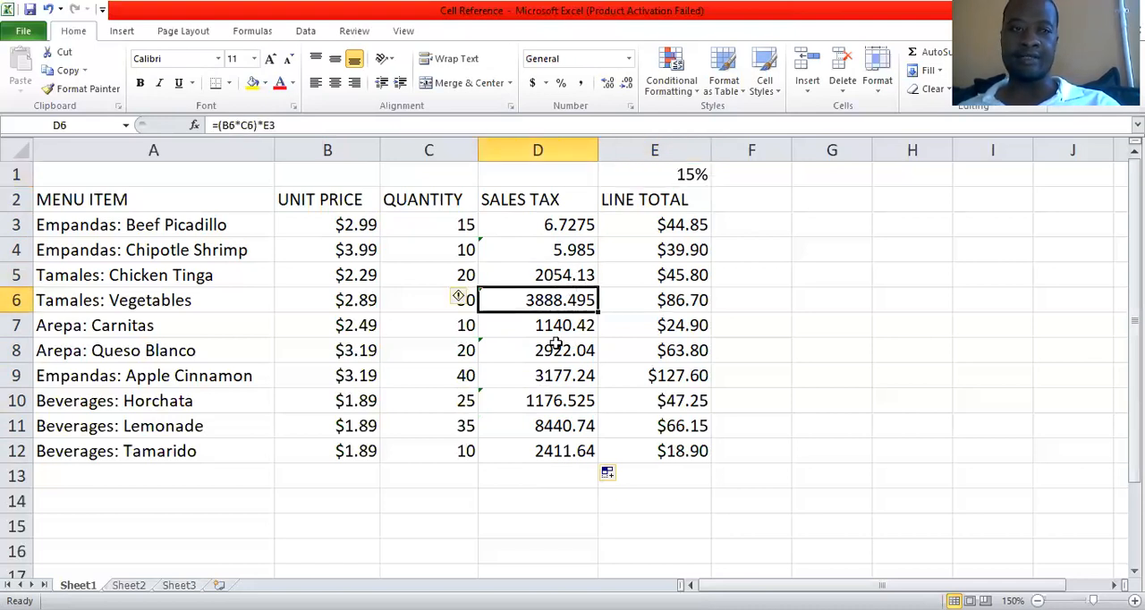
pyautogui.click(660, 351)
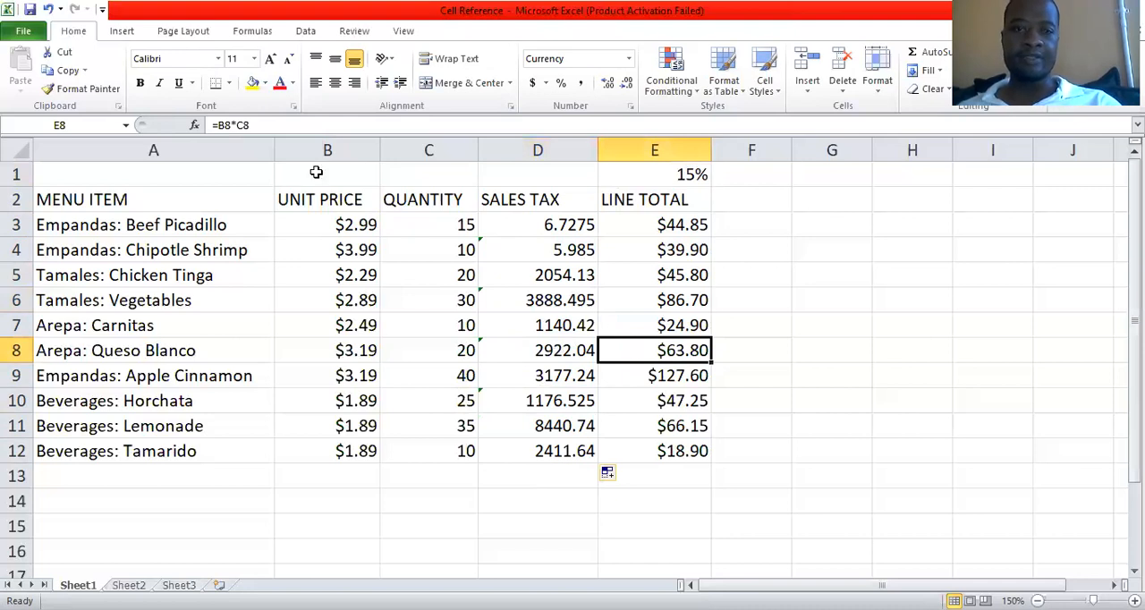
pyautogui.press('Left')
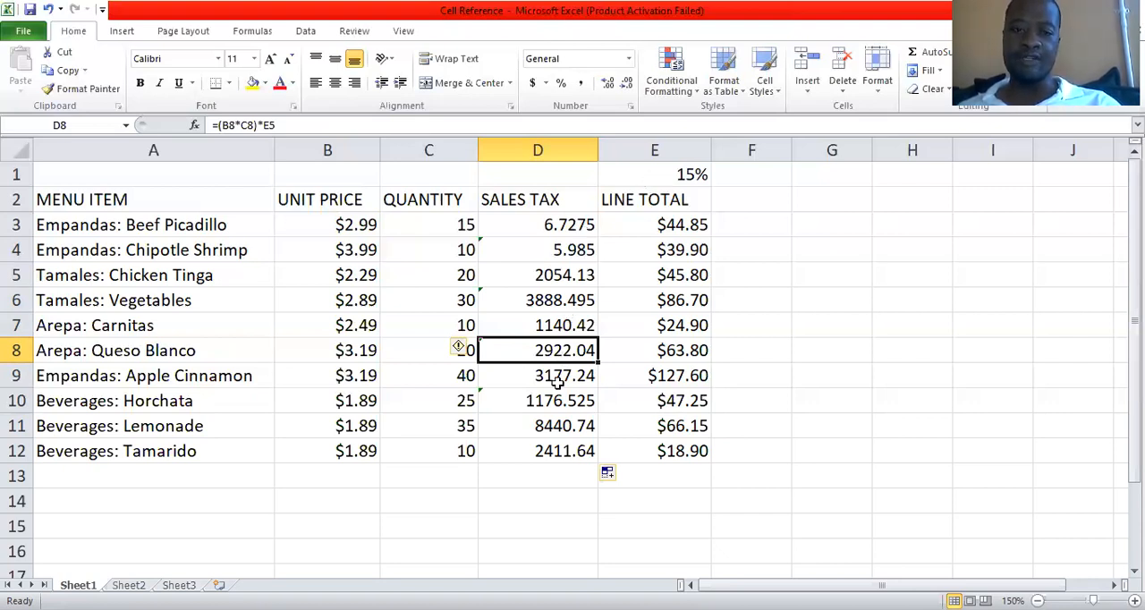
# Check the tax rate in E1 again and trace the last cell reference in the sales tax formulas from D4 to D10.
pyautogui.click(652, 179)
pyautogui.moveTo(557, 250); pyautogui.dragTo(559, 443)
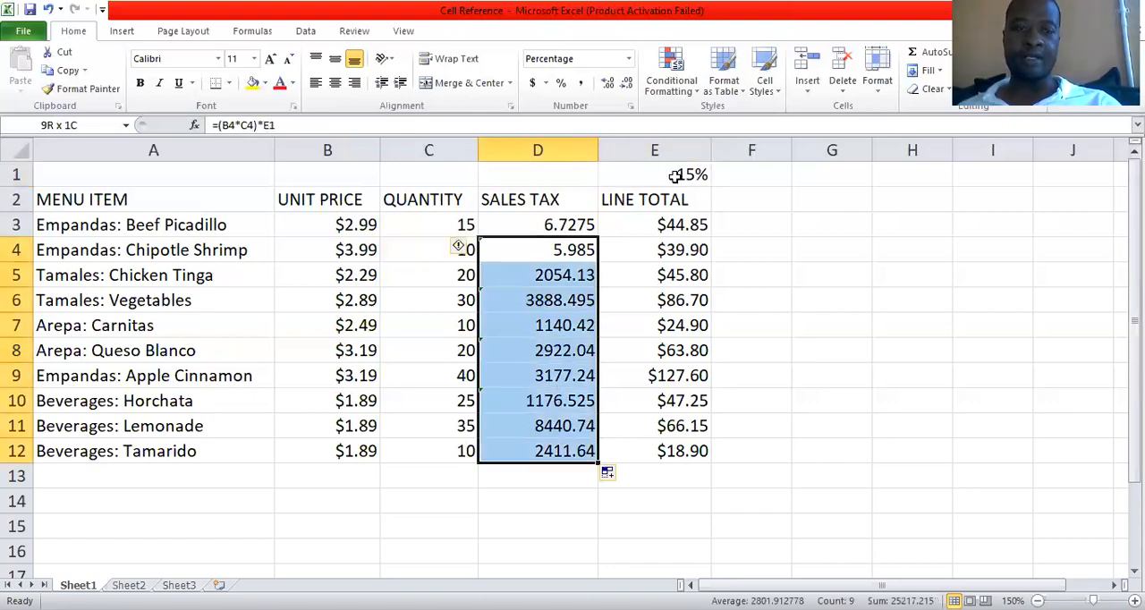
pyautogui.press('Down')
pyautogui.press('Down')
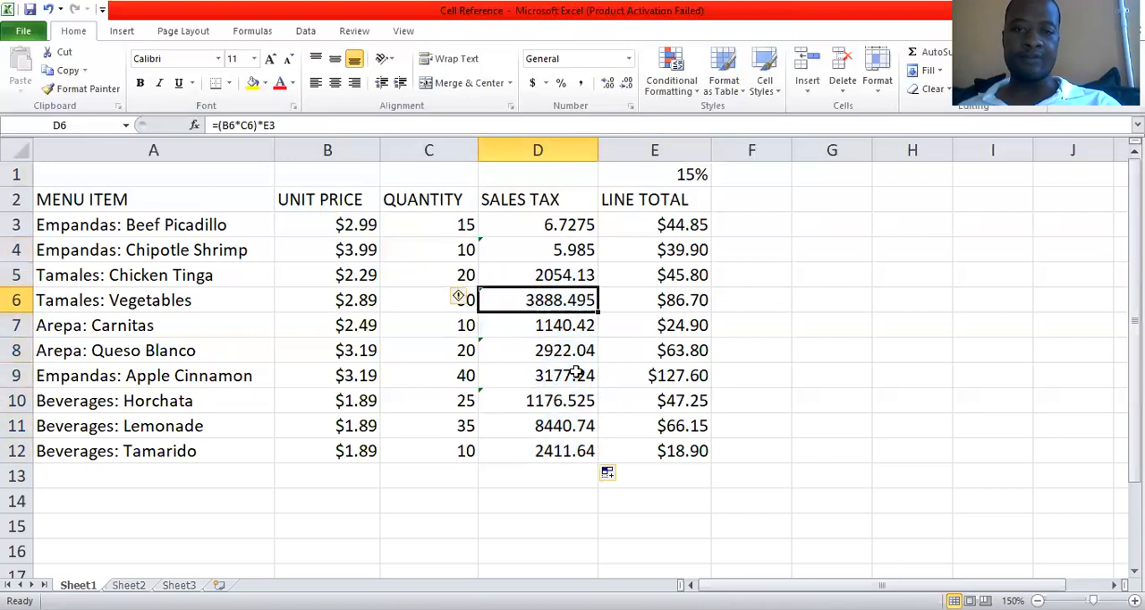
pyautogui.press('Down')
pyautogui.press('Down')
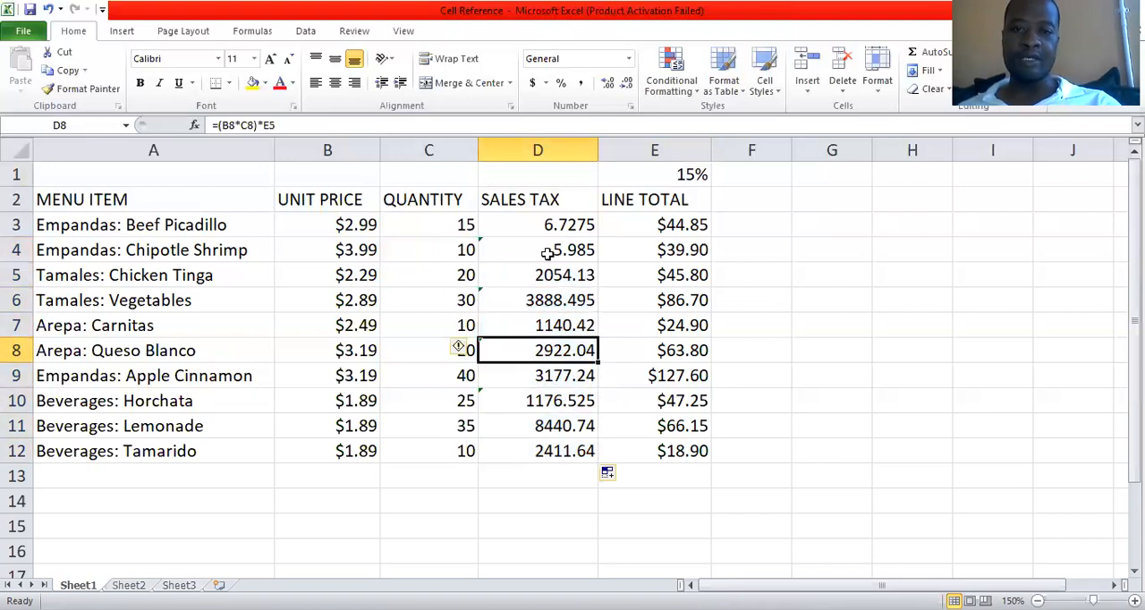
pyautogui.press('Down')
pyautogui.press('Down')
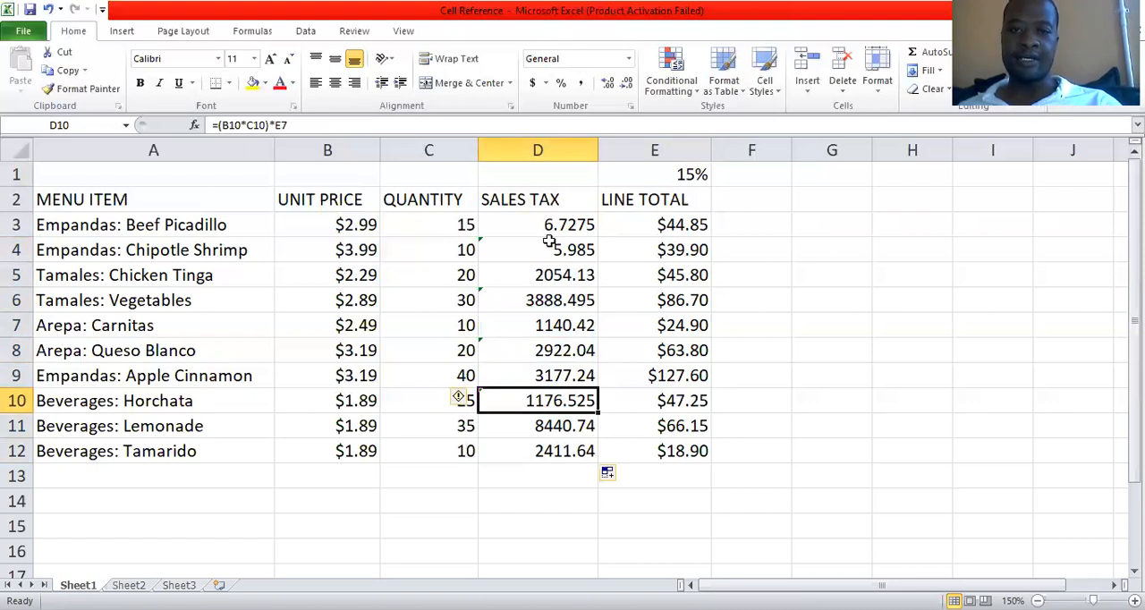
# Clear the sales tax formulas from D3:D12.
pyautogui.moveTo(565, 225); pyautogui.dragTo(565, 450)
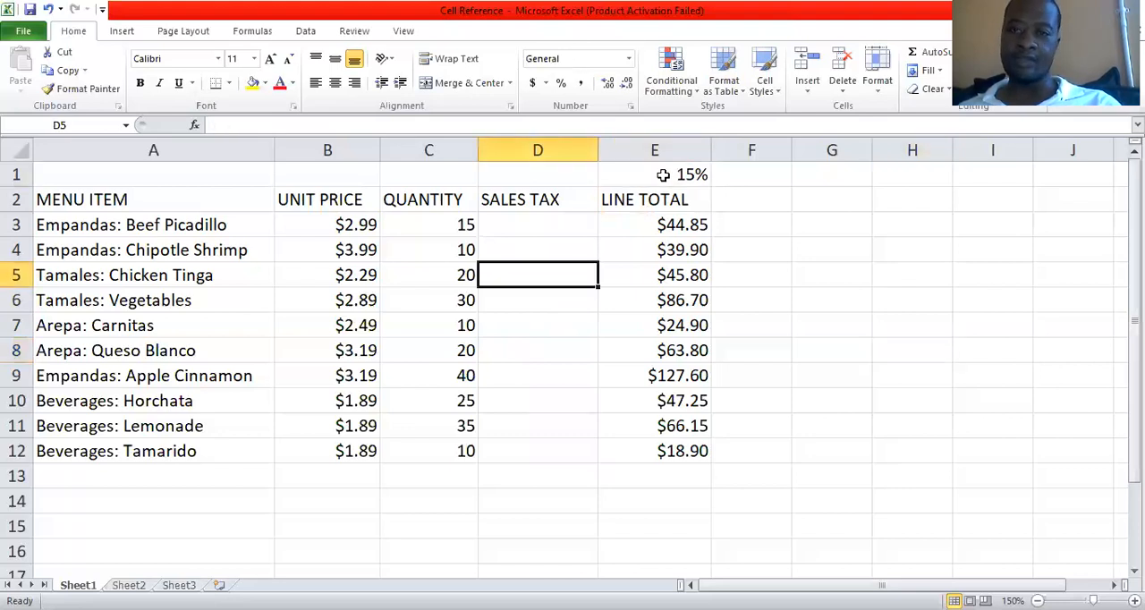
pyautogui.press('Down')
pyautogui.press('Down')
pyautogui.press('Down')
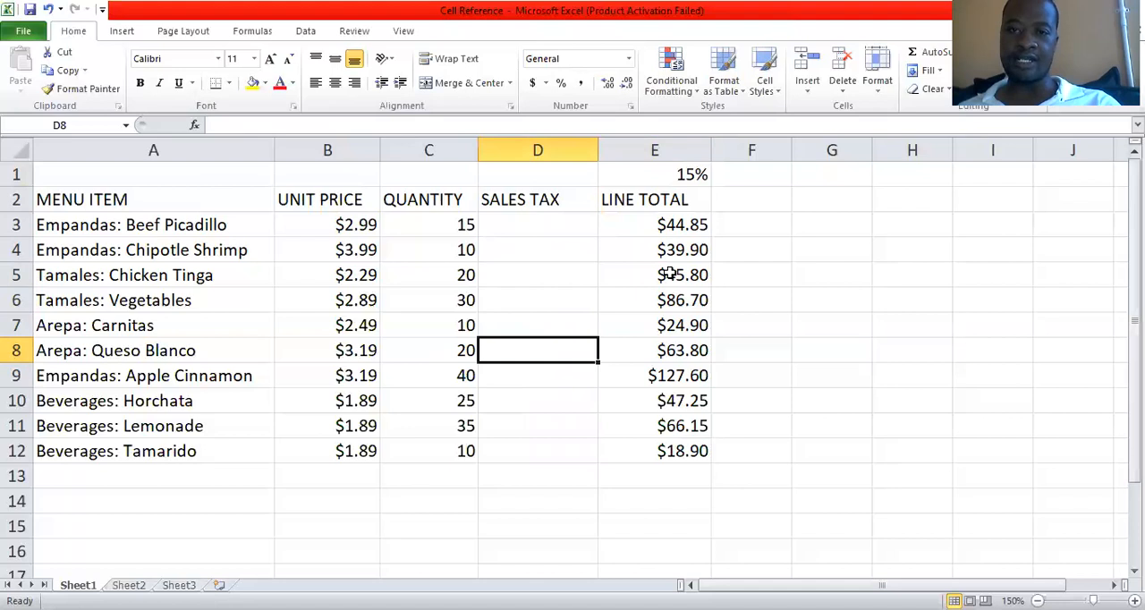
pyautogui.click(661, 227)
pyautogui.click(698, 305)
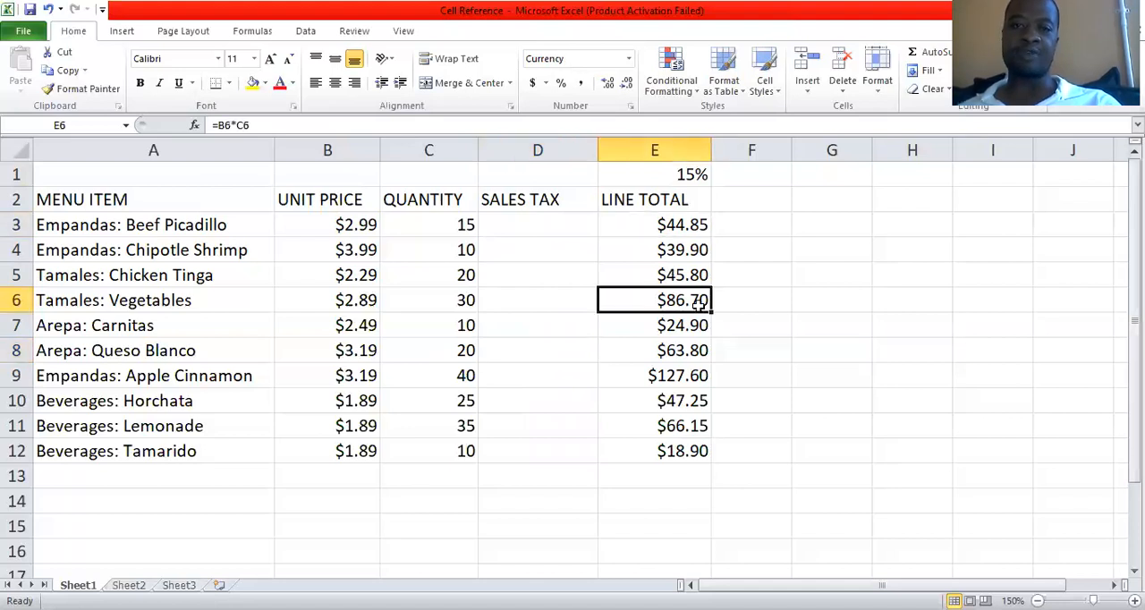
pyautogui.click(531, 225)
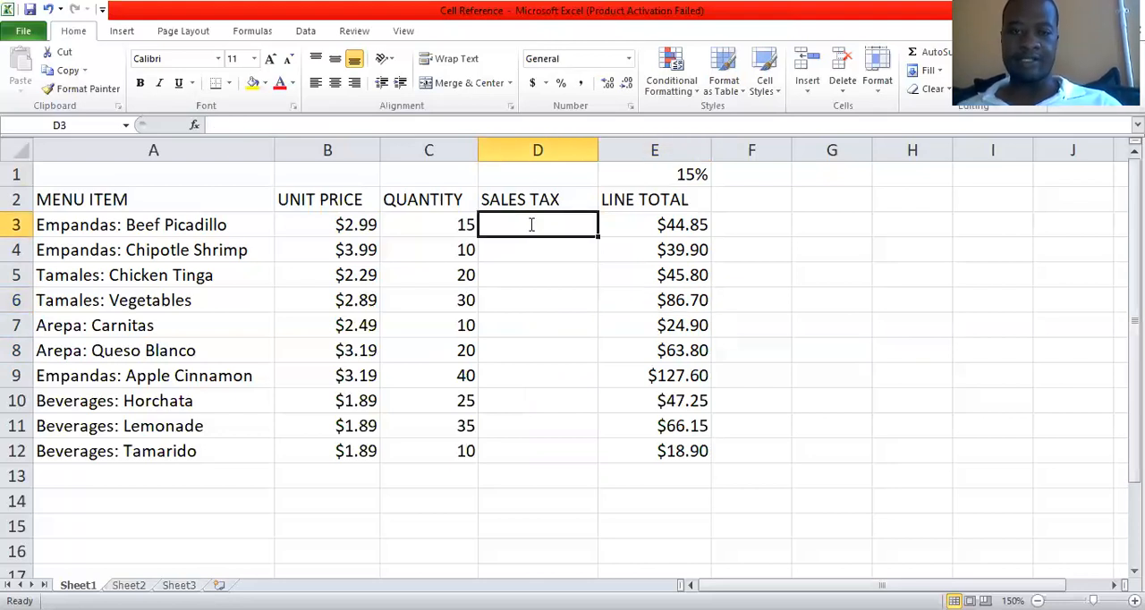
pyautogui.write('=')
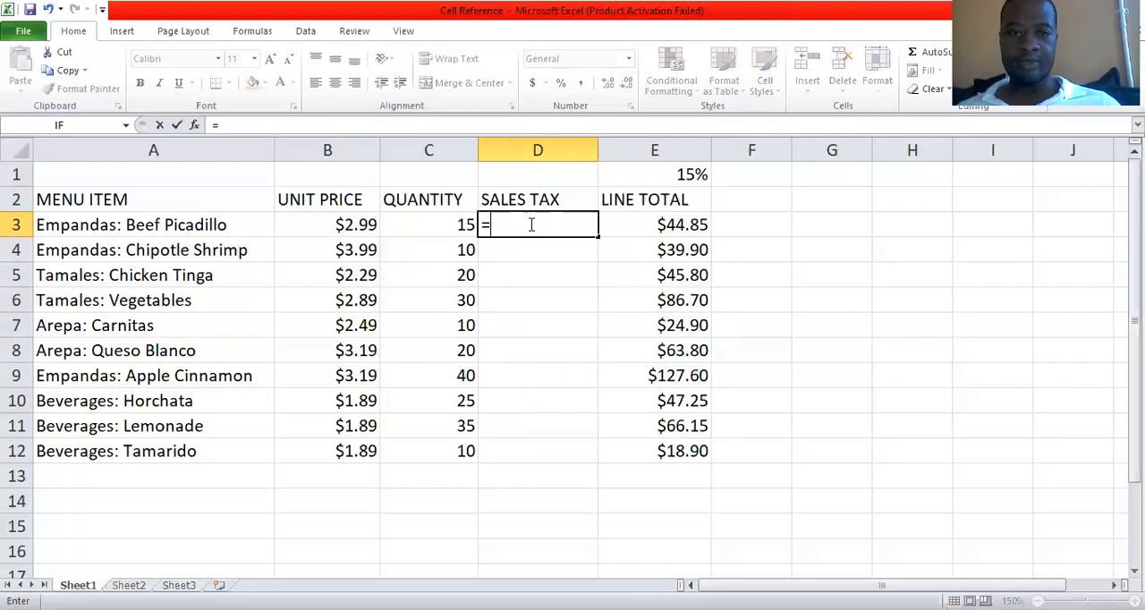
pyautogui.write('(')
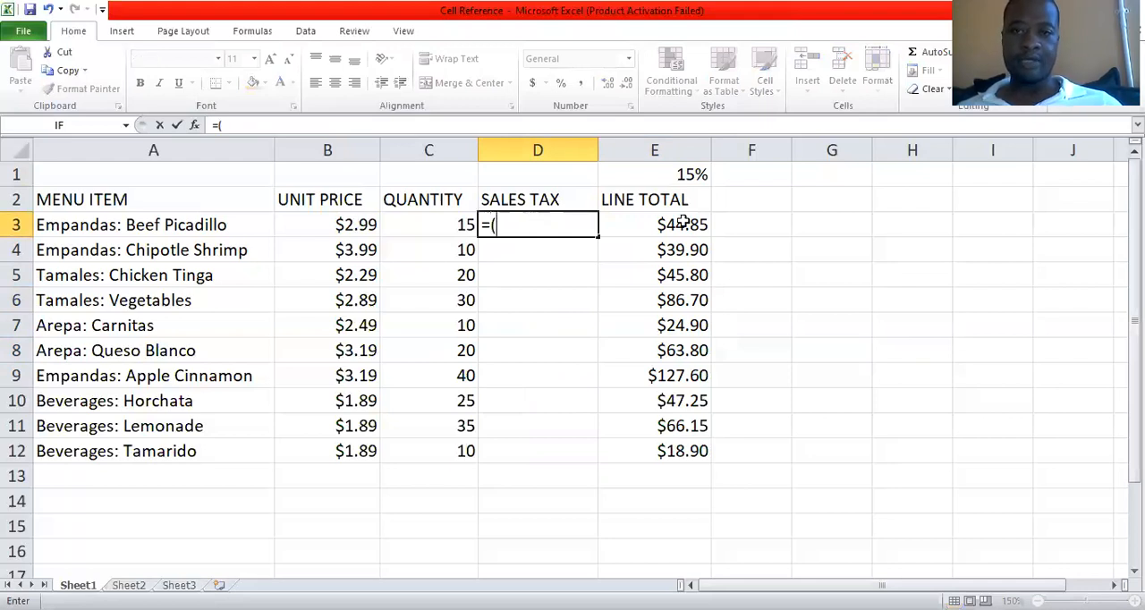
pyautogui.click(349, 225)
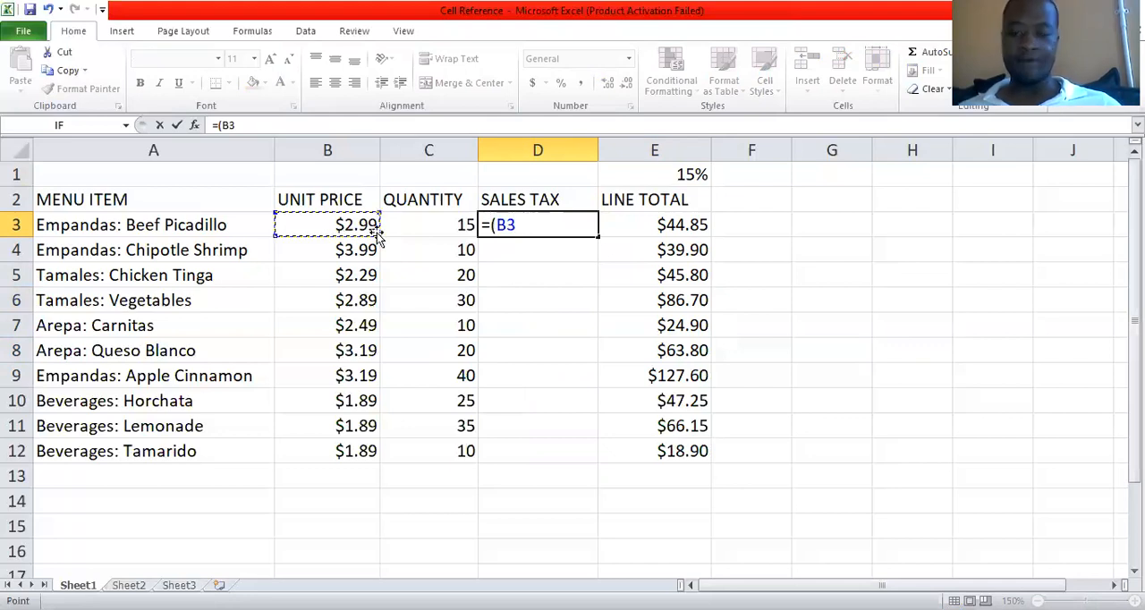
pyautogui.write('*')
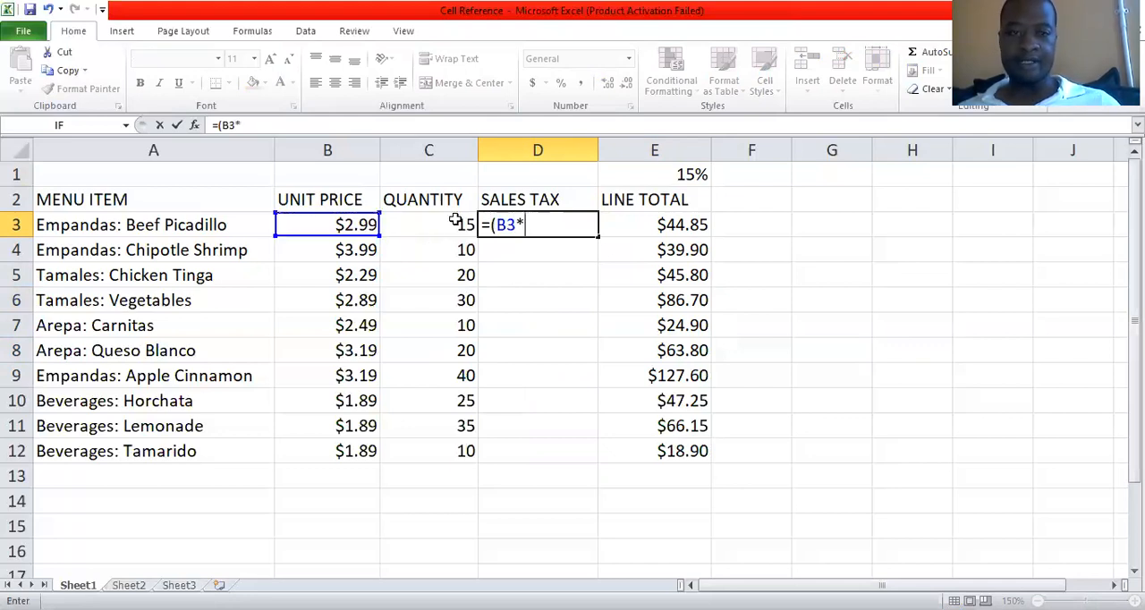
pyautogui.click(455, 222)
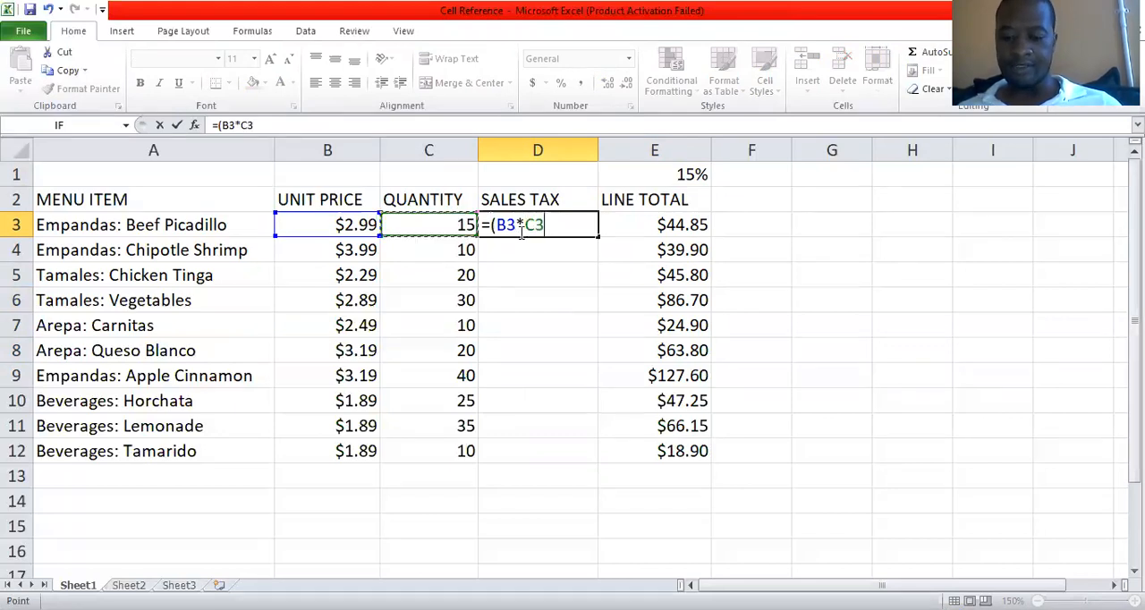
pyautogui.write(')')
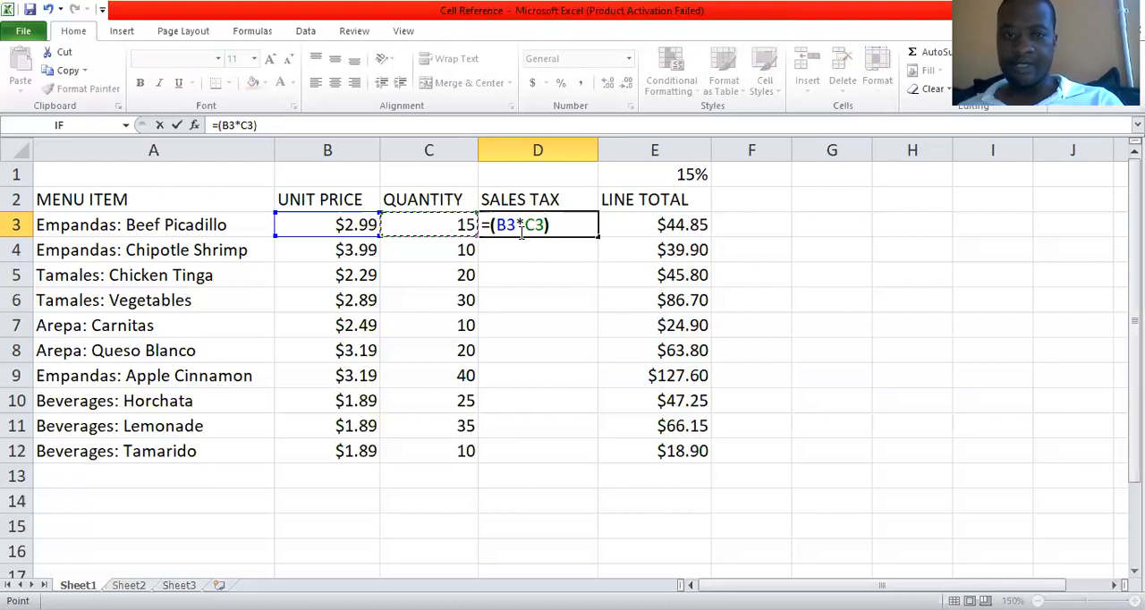
pyautogui.write('*')
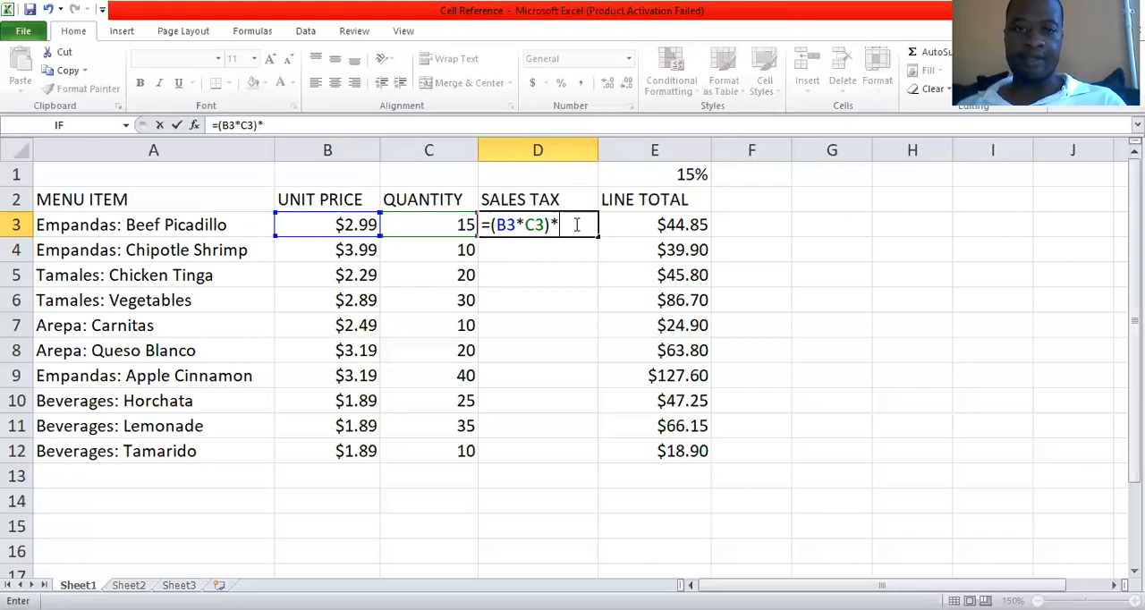
pyautogui.press('BackSpace')
pyautogui.press('BackSpace')
pyautogui.press('BackSpace')
pyautogui.press('BackSpace')
pyautogui.press('BackSpace')
pyautogui.press('BackSpace')
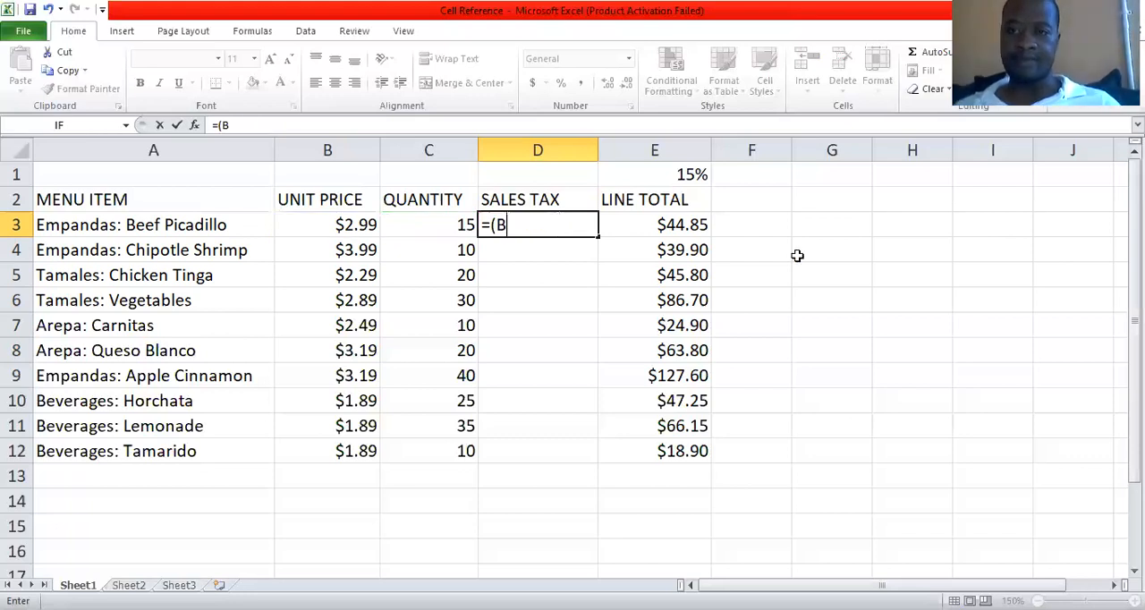
pyautogui.press('Escape')
pyautogui.click(552, 309)
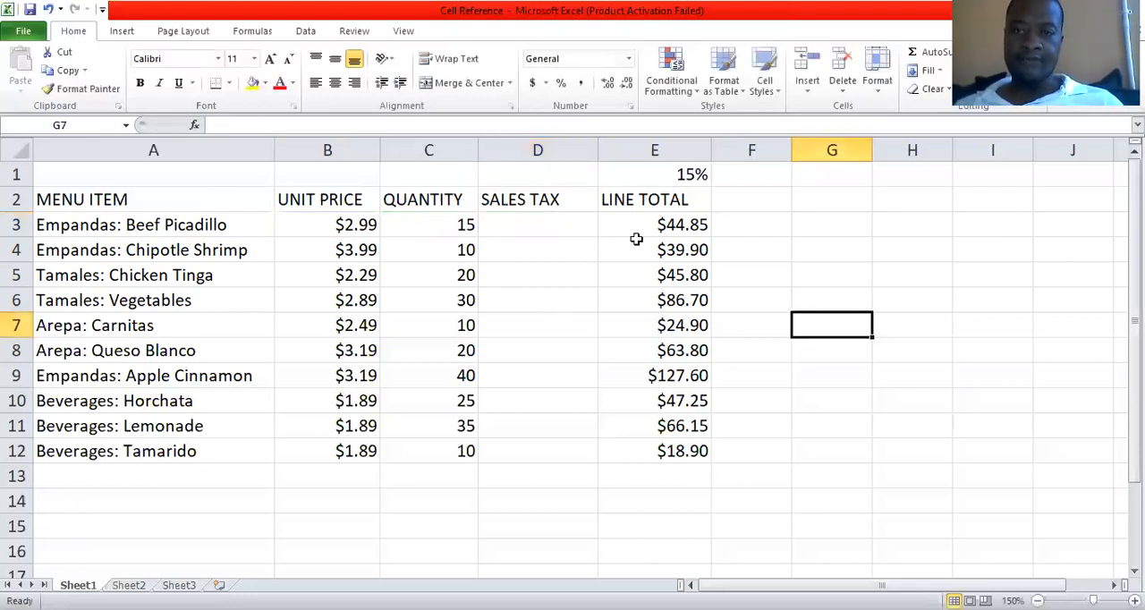
# Check the tax rate cell E1 and write its absolute reference $E$1 as sample text in D7.
pyautogui.click(662, 175)
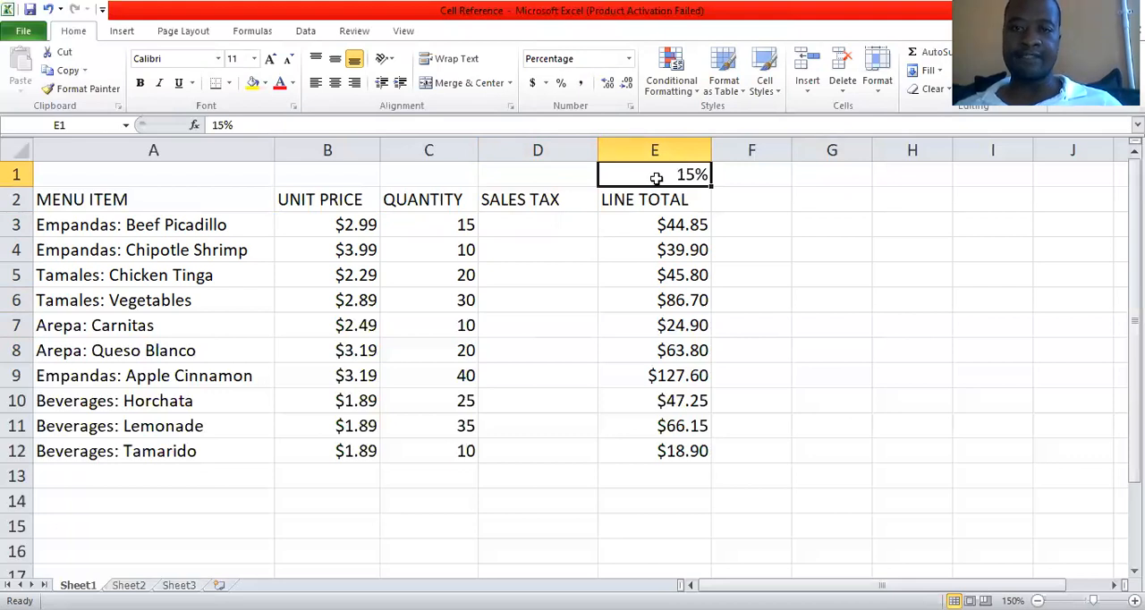
pyautogui.click(534, 324)
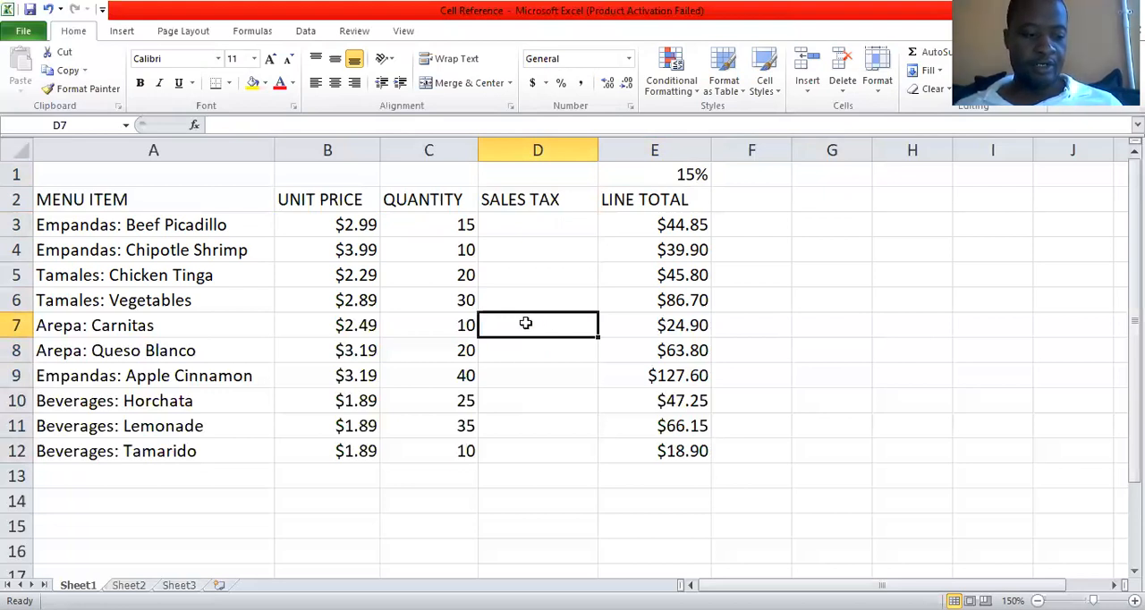
pyautogui.doubleClick(526, 325)
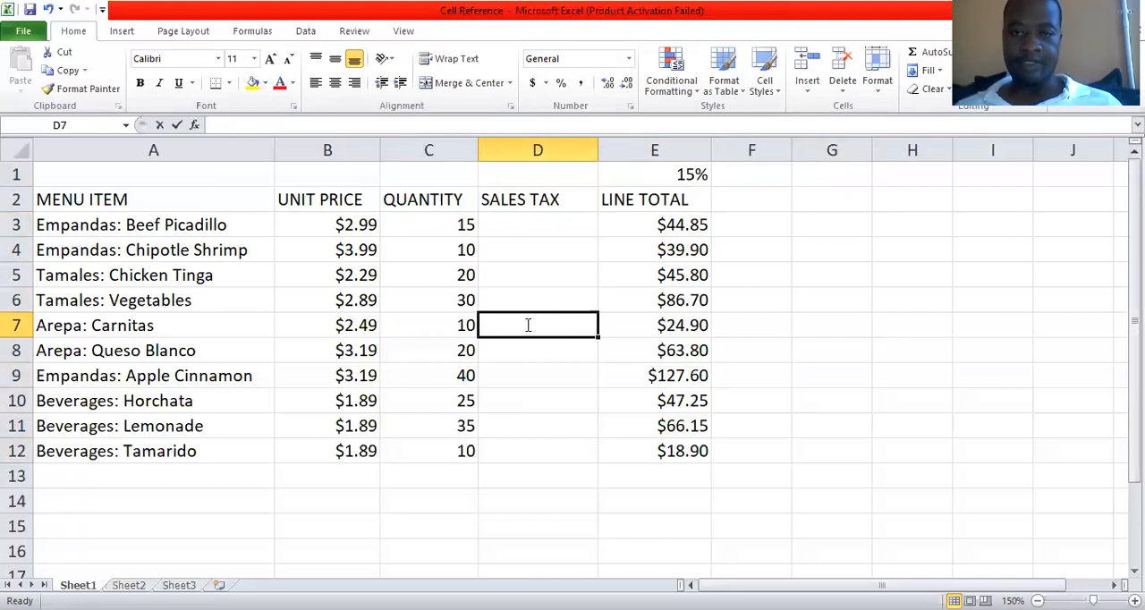
pyautogui.write('$')
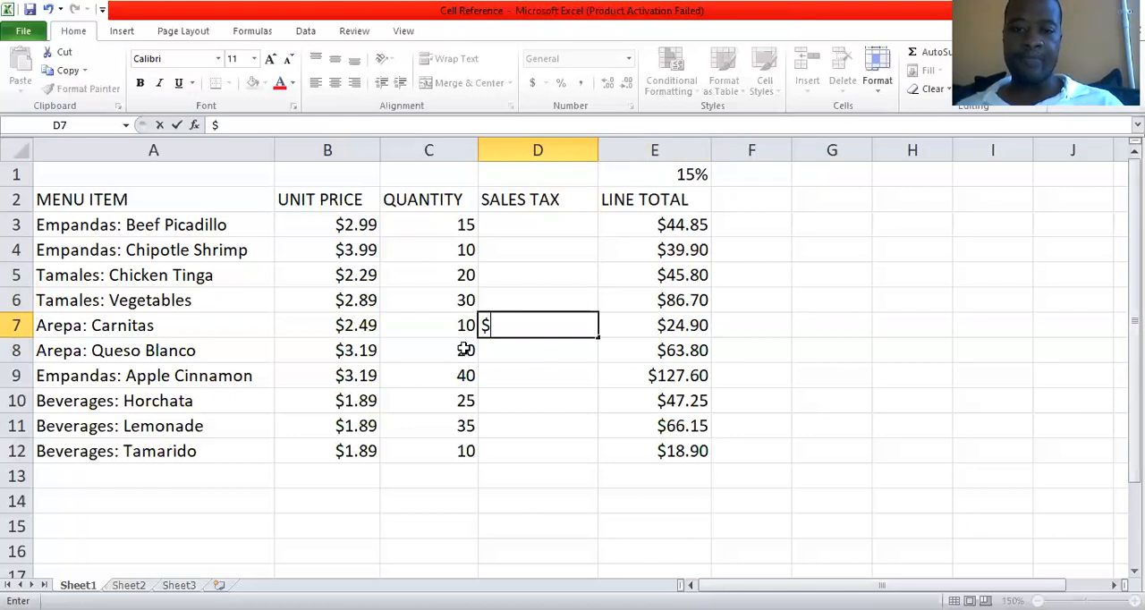
pyautogui.press('BackSpace')
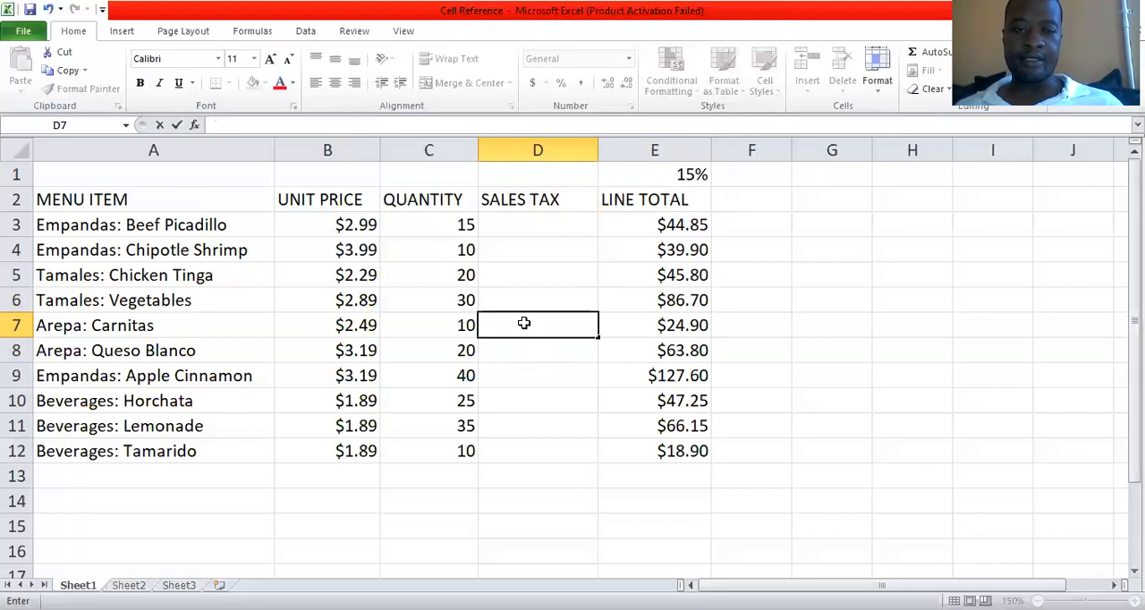
pyautogui.press('Escape')
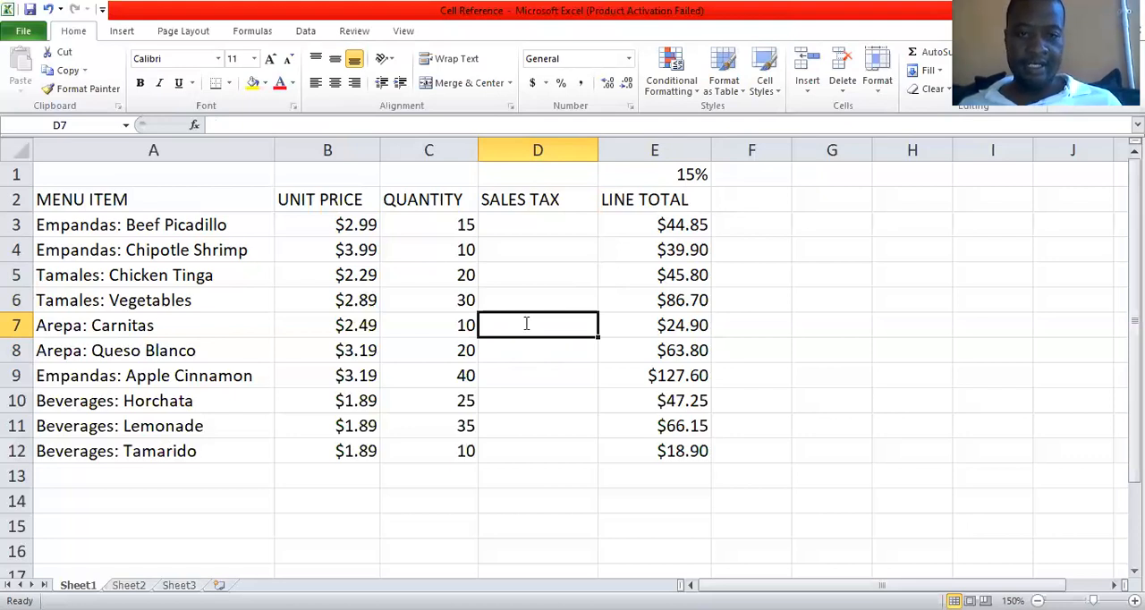
pyautogui.write('$')
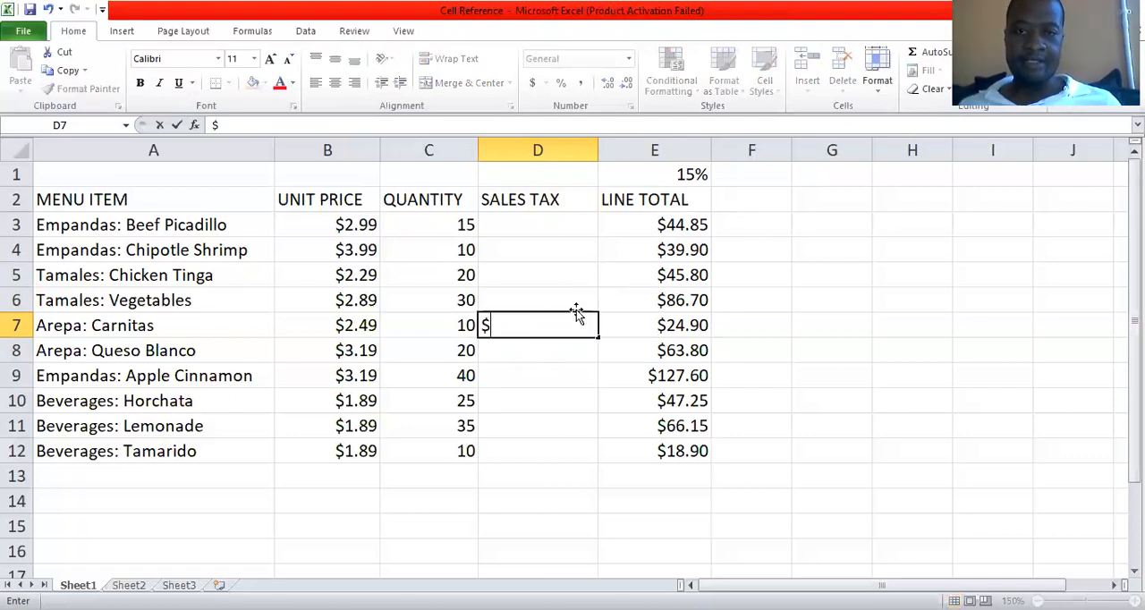
pyautogui.write('E$1')
pyautogui.press('Return')
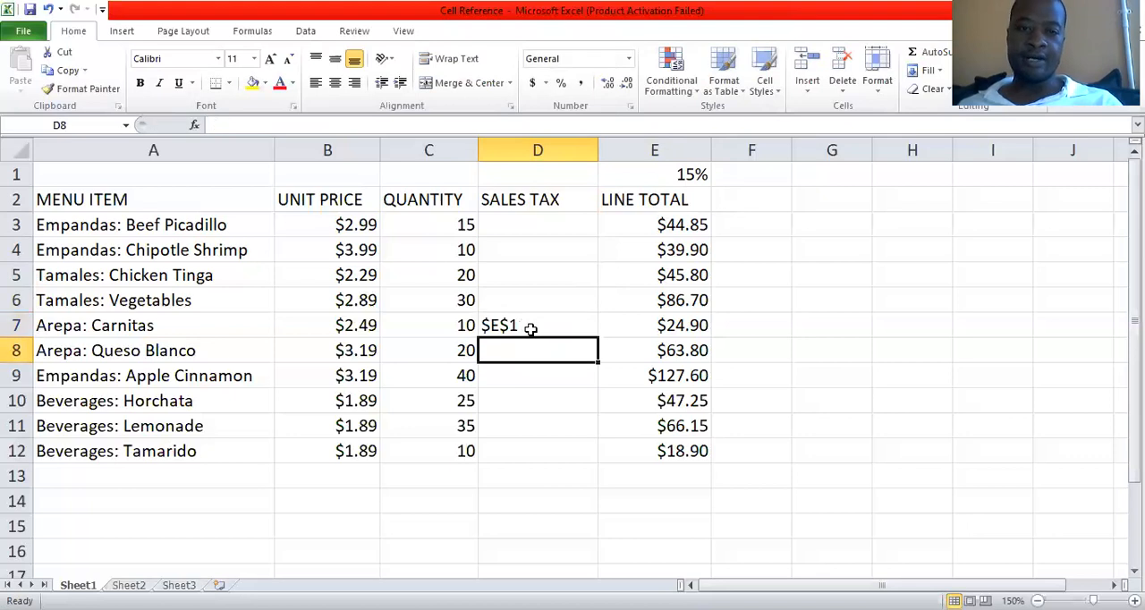
# Write the relative reference E1 as sample text in D10 and compare it with the absolute reference in D7 and the rate cell.
pyautogui.click(512, 325)
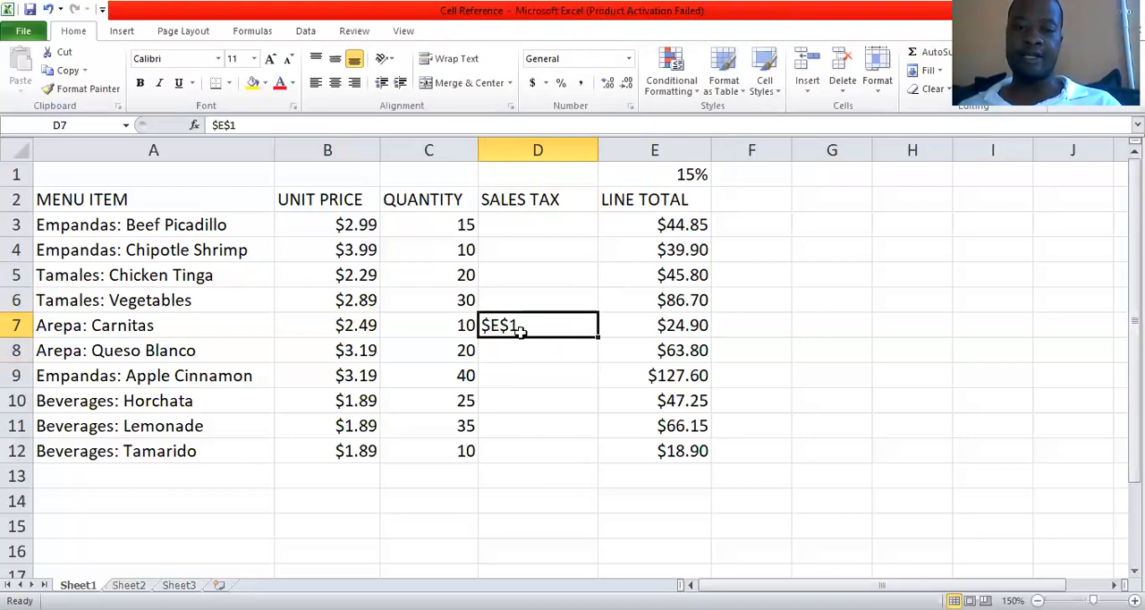
pyautogui.click(524, 396)
pyautogui.write('E1')
pyautogui.press('Return')
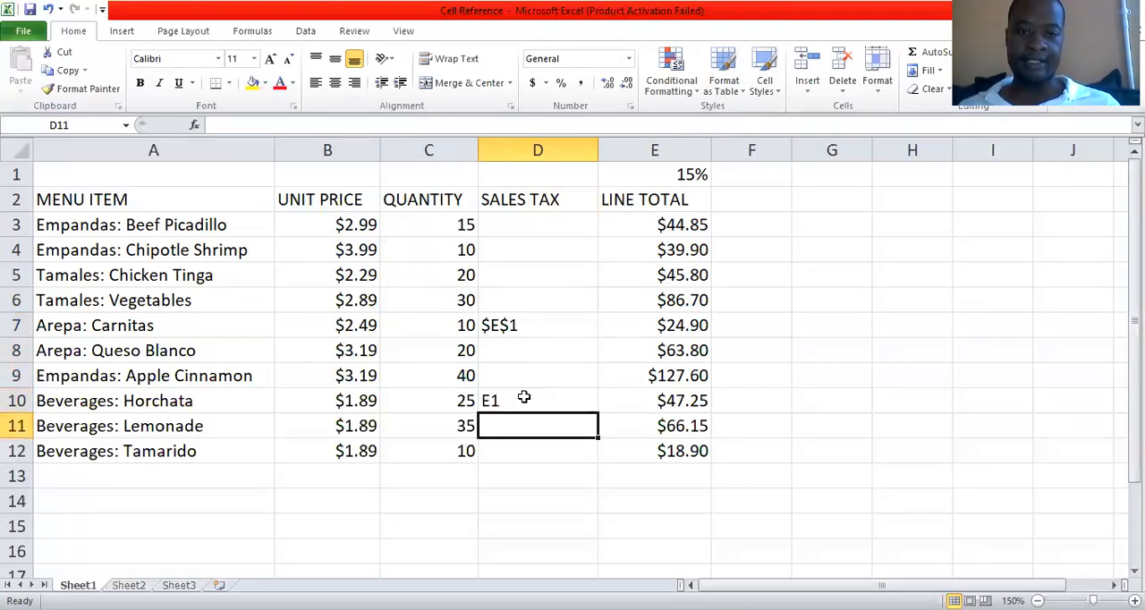
pyautogui.click(524, 396)
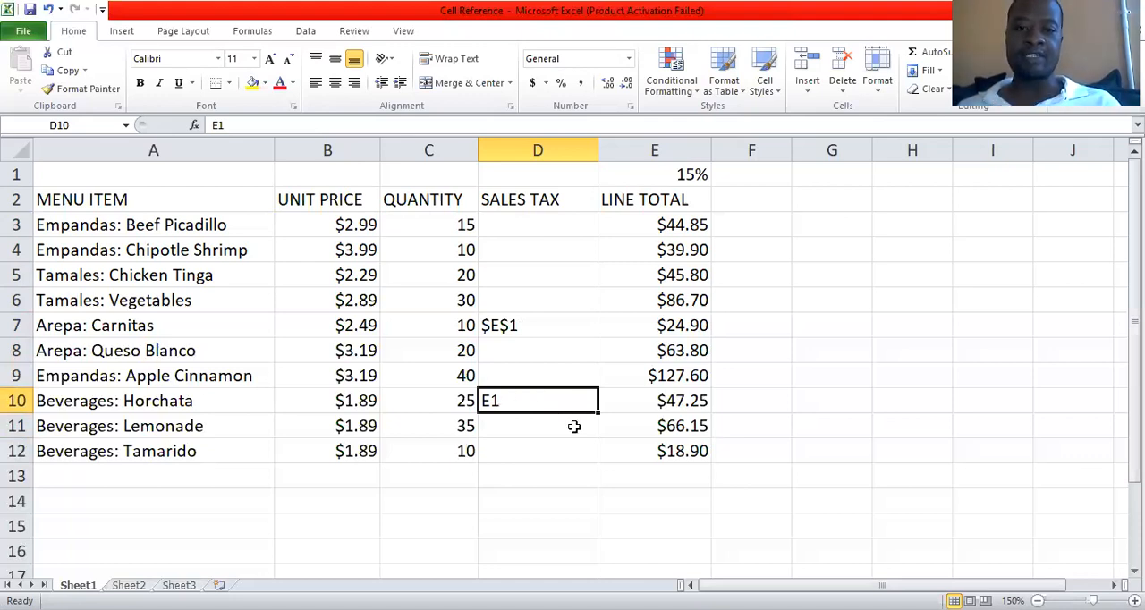
pyautogui.moveTo(574, 427); pyautogui.dragTo(564, 475)
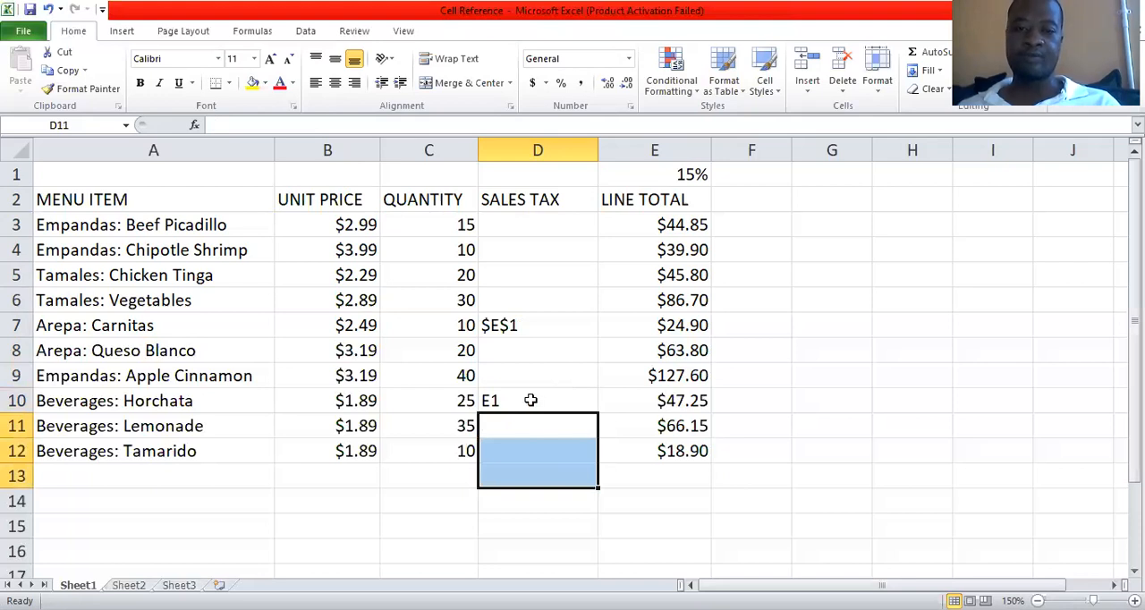
pyautogui.press('Up')
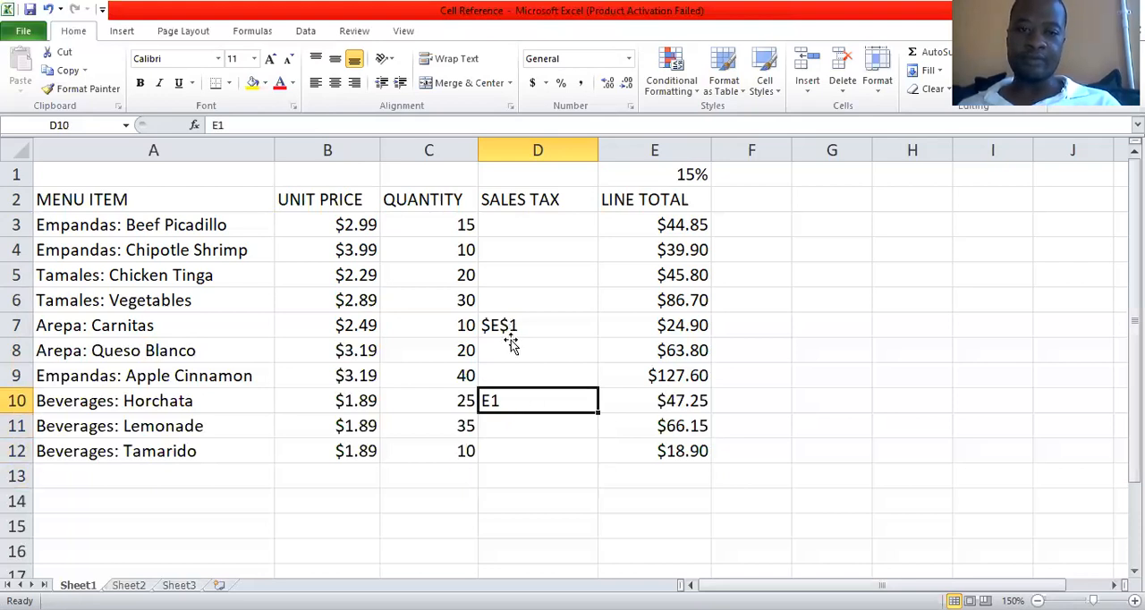
pyautogui.click(528, 330)
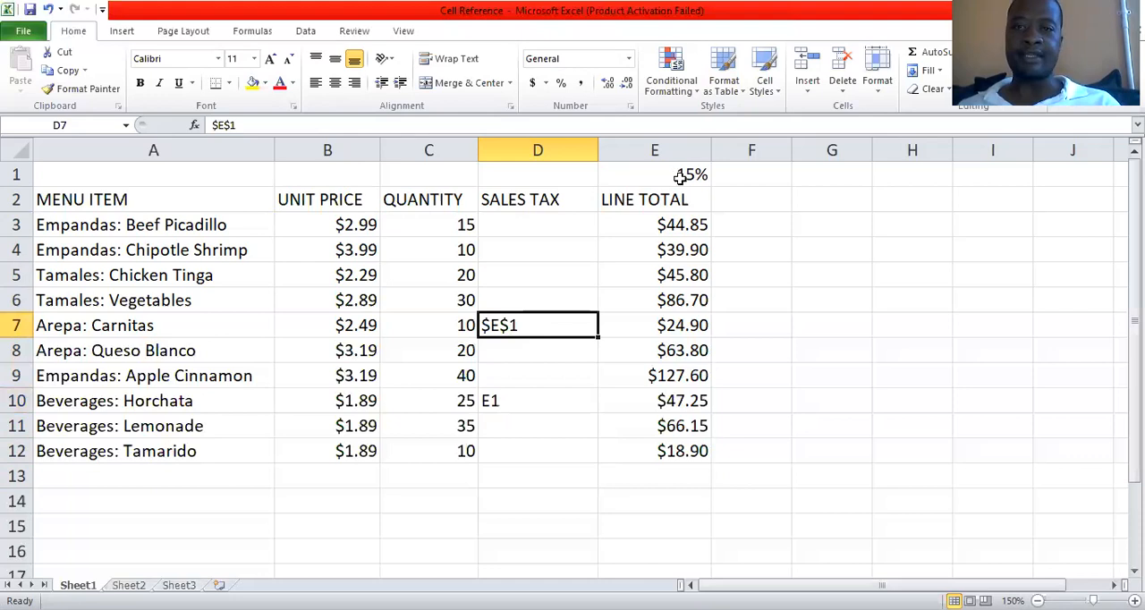
pyautogui.click(672, 178)
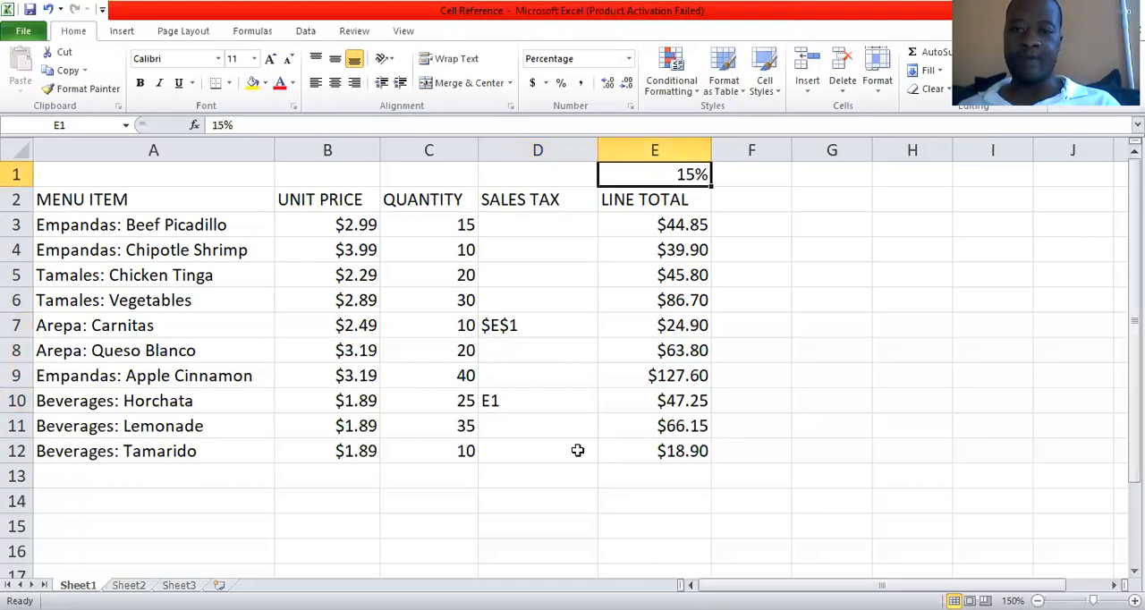
# Clear the sample reference texts from D7:D10.
pyautogui.moveTo(537, 224); pyautogui.dragTo(595, 527)
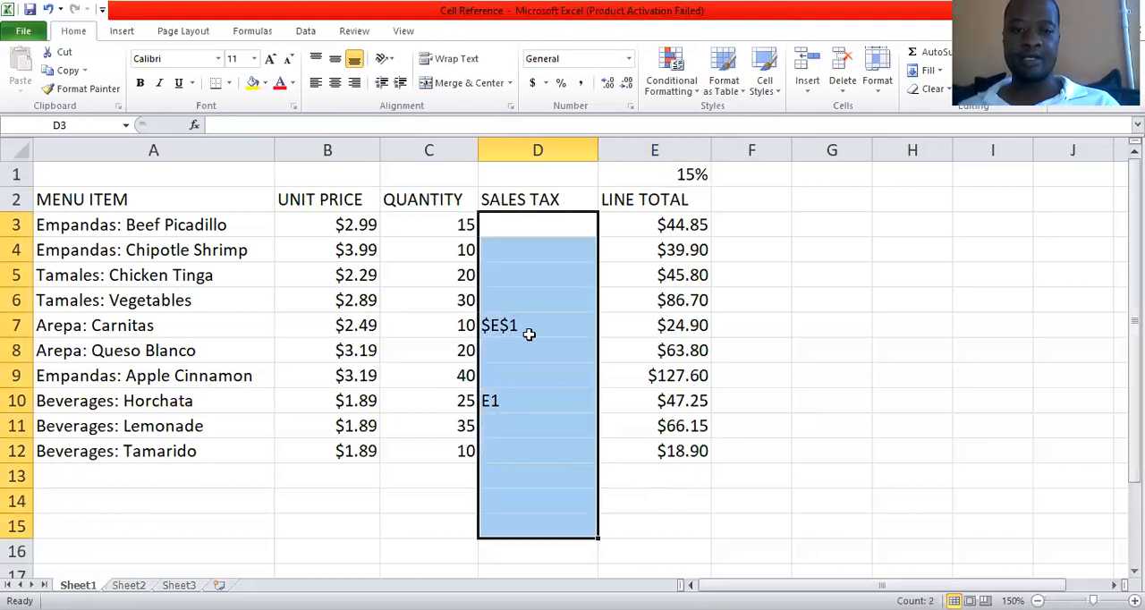
pyautogui.moveTo(529, 329); pyautogui.dragTo(532, 404)
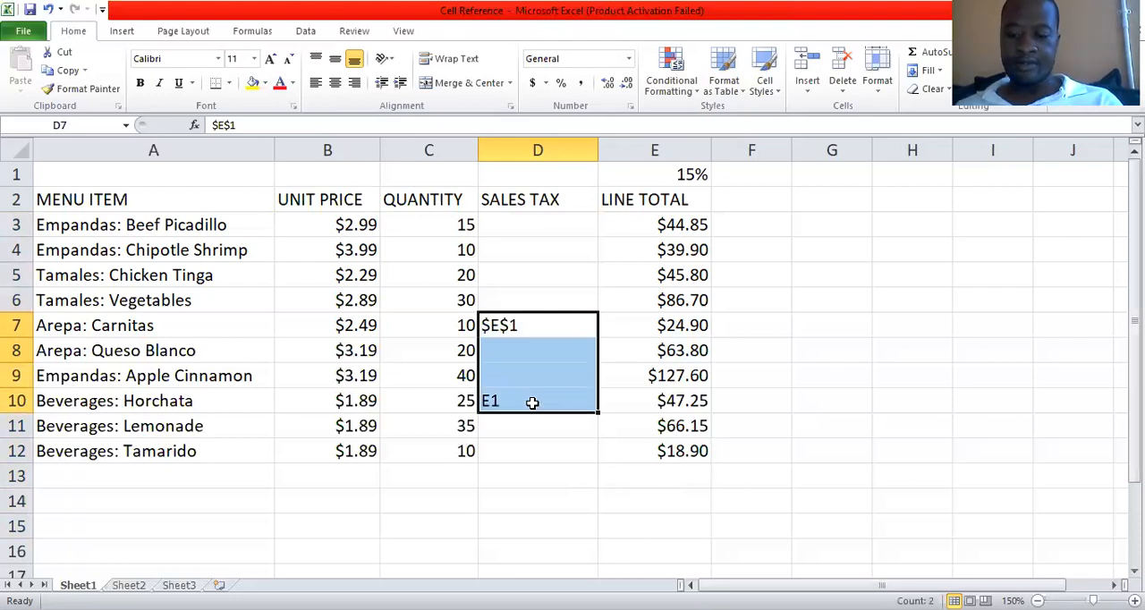
pyautogui.press('Delete')
# Enter the sales tax formula =(B3*C3)*$E$1 in D3, using an absolute reference to the tax rate, and check the entry.
pyautogui.click(560, 231)
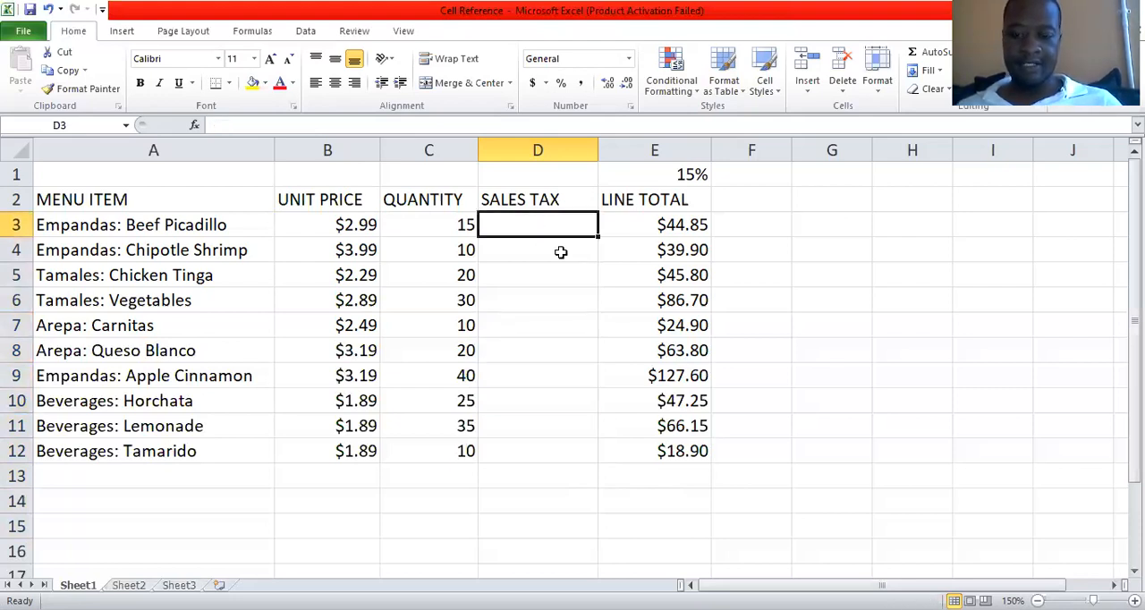
pyautogui.write('=')
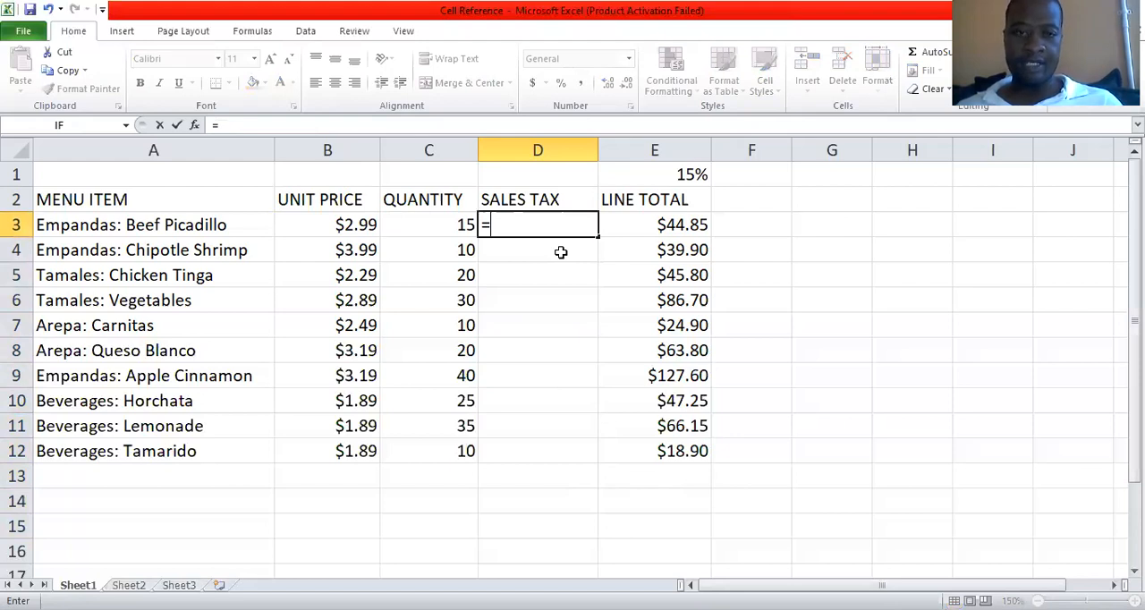
pyautogui.write('(')
pyautogui.press('Left')
pyautogui.press('Left')
pyautogui.write('*')
pyautogui.click(442, 225)
pyautogui.write(')*')
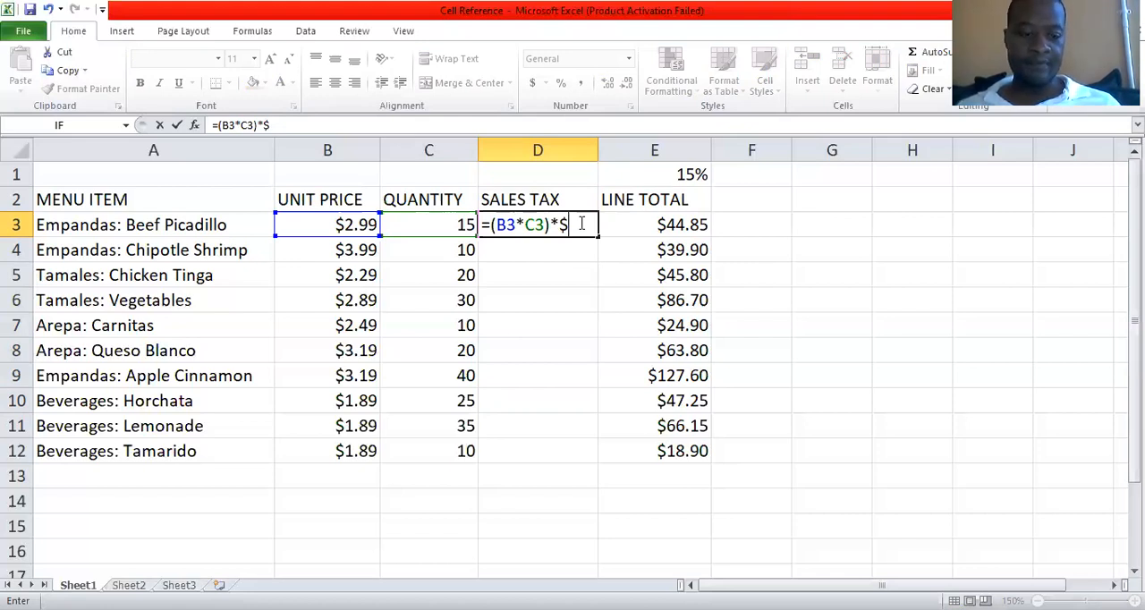
pyautogui.write('E')
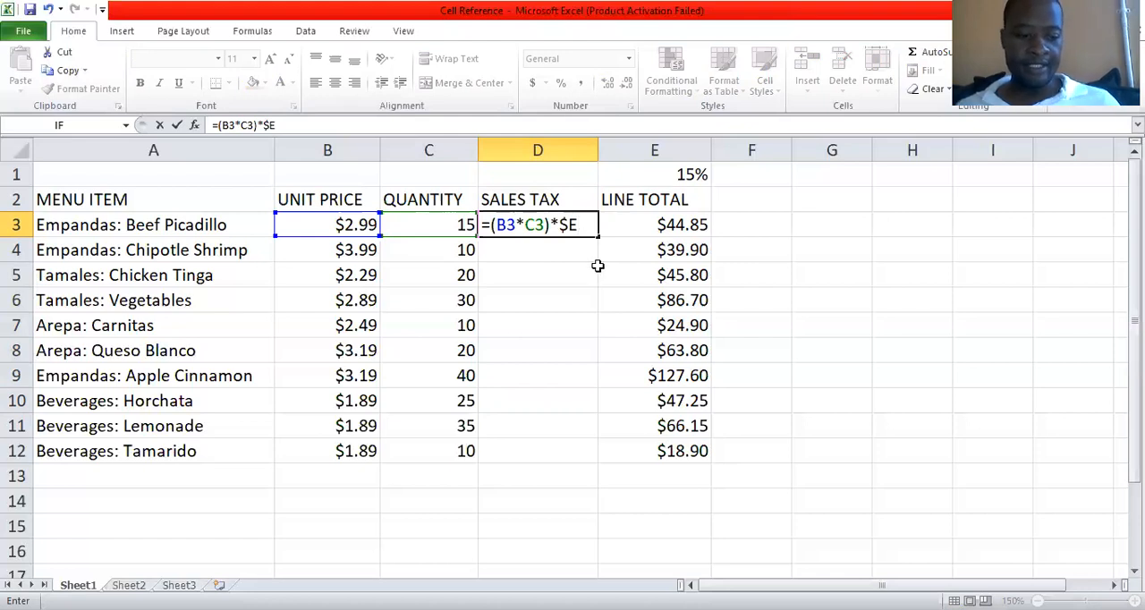
pyautogui.write('$1')
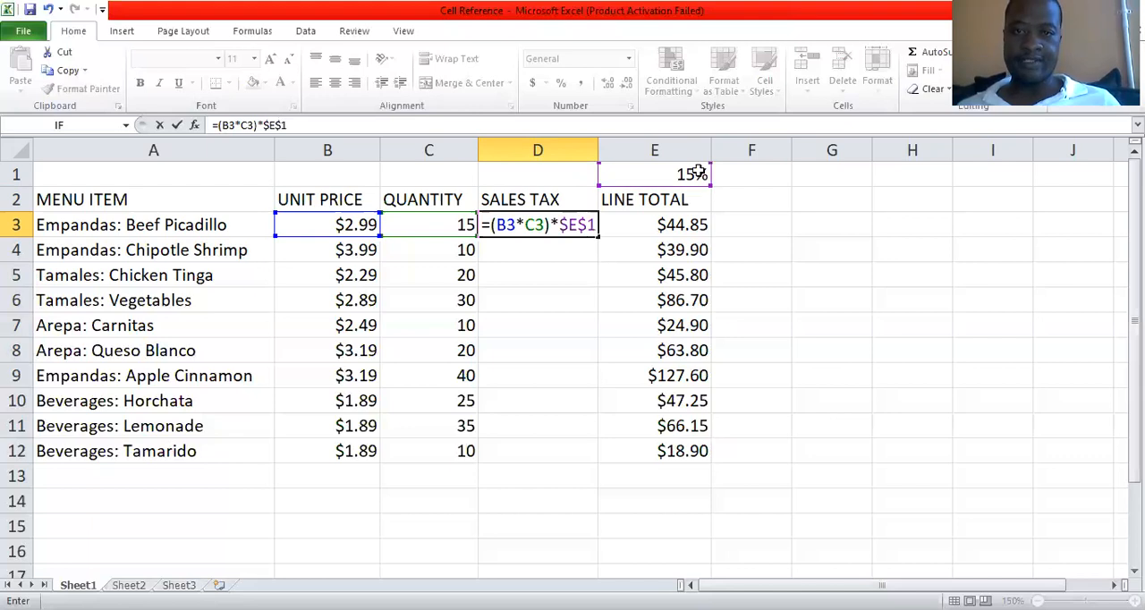
pyautogui.press('Return')
pyautogui.click(548, 224)
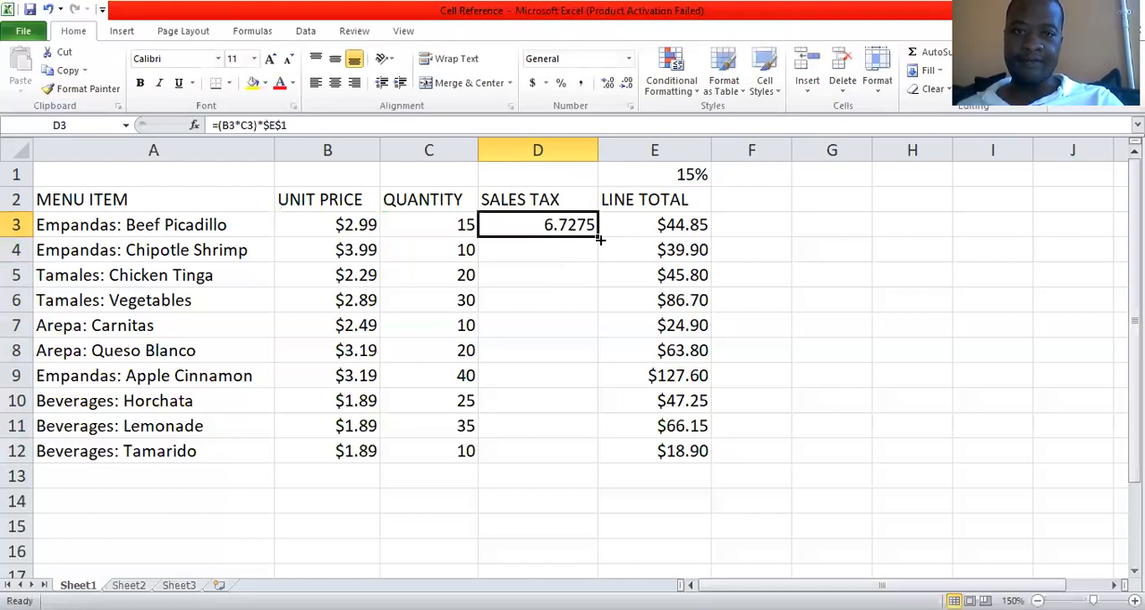
# Enter the sales tax formula =(B4*C4)*$E$1 in D4 for Chipotle Shrimp, keeping the tax rate reference absolute.
pyautogui.click(541, 248)
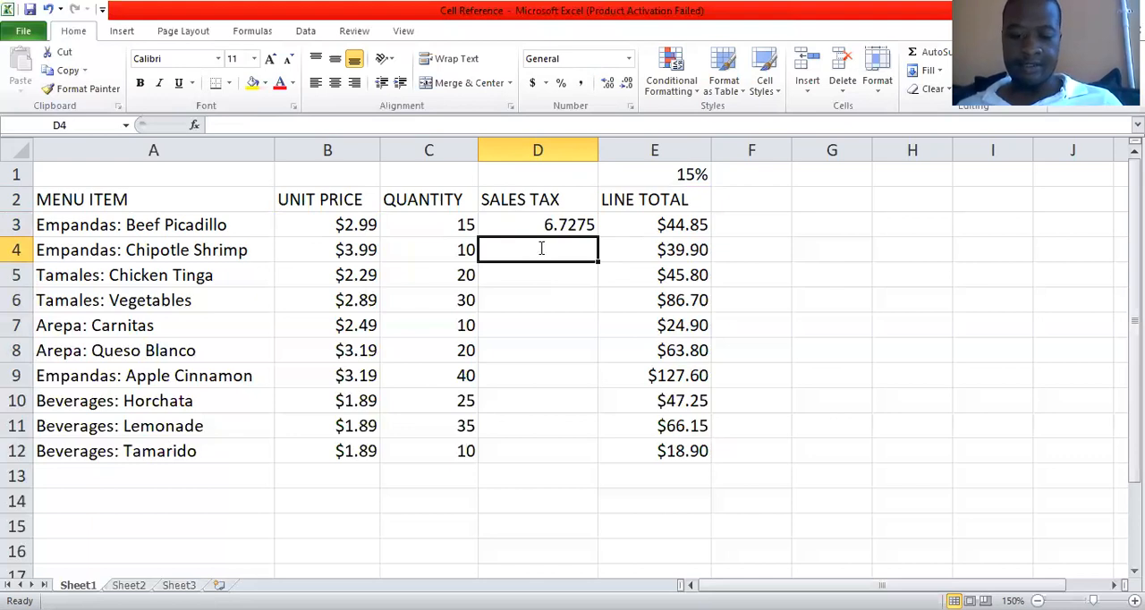
pyautogui.write('=(')
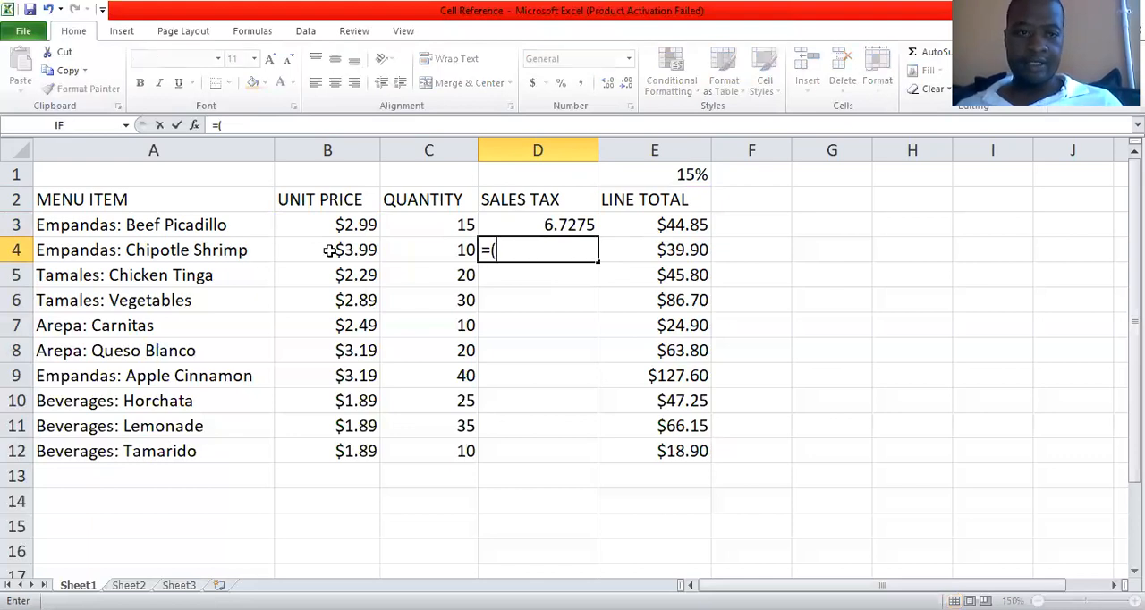
pyautogui.click(330, 250)
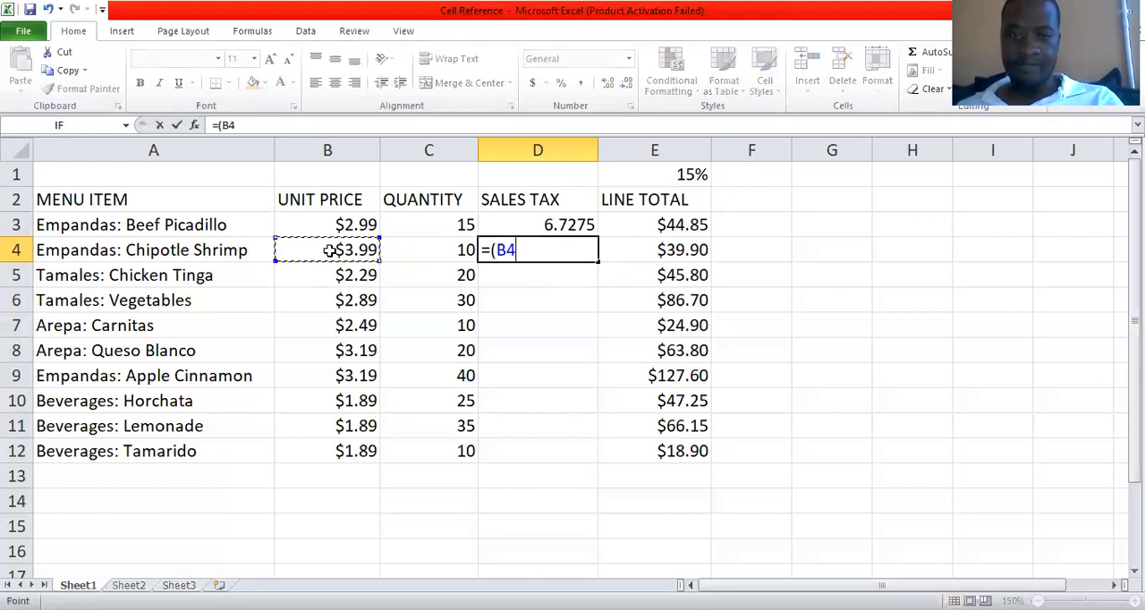
pyautogui.write('*')
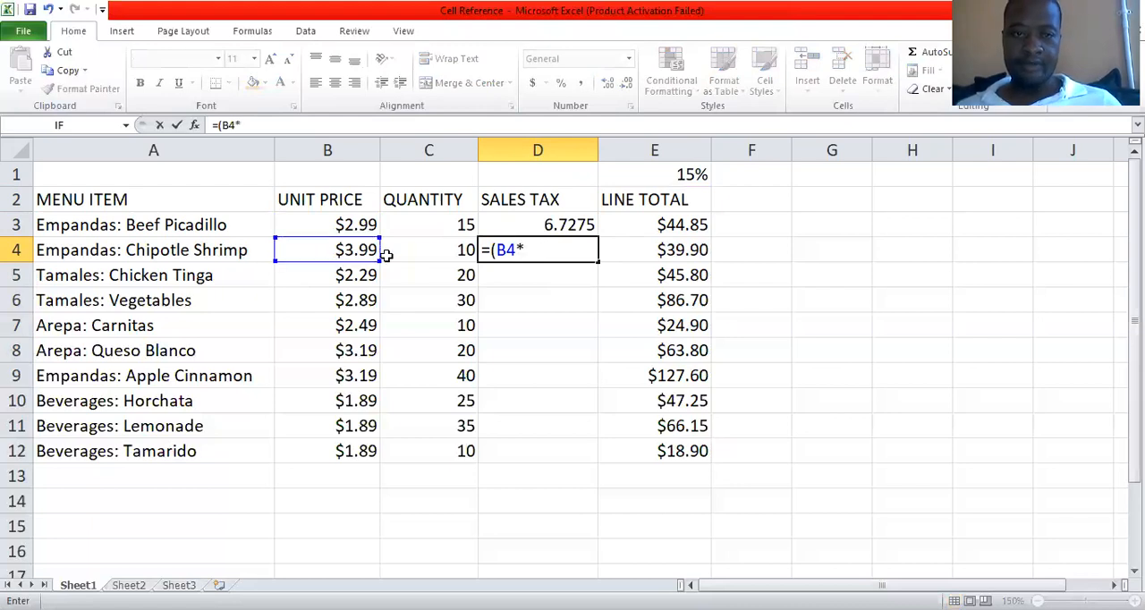
pyautogui.click(436, 251)
pyautogui.write(')')
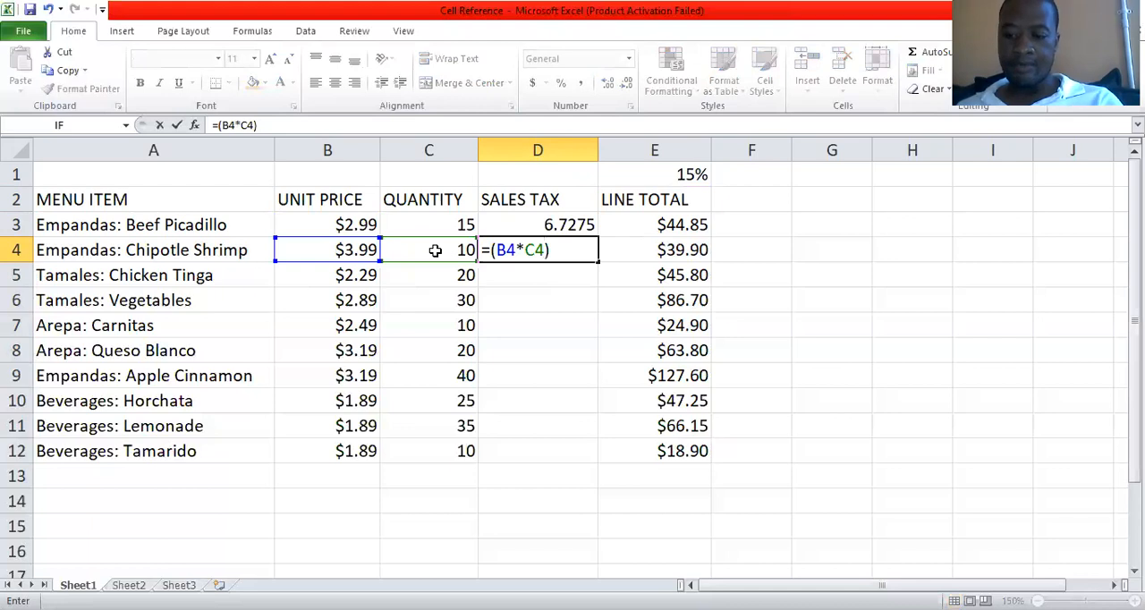
pyautogui.write('*')
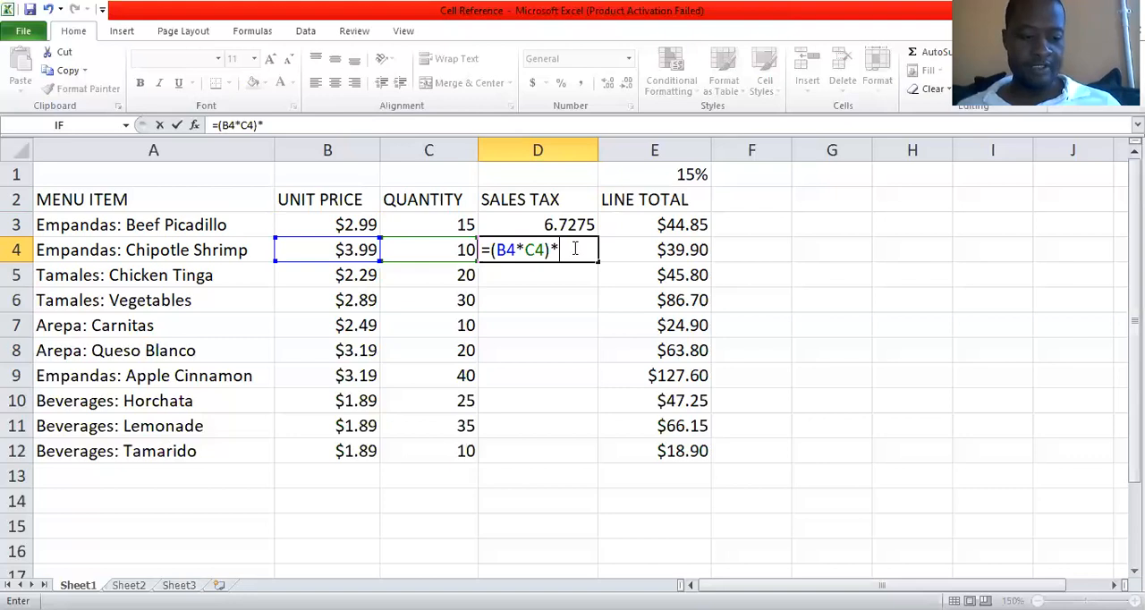
pyautogui.write('$E')
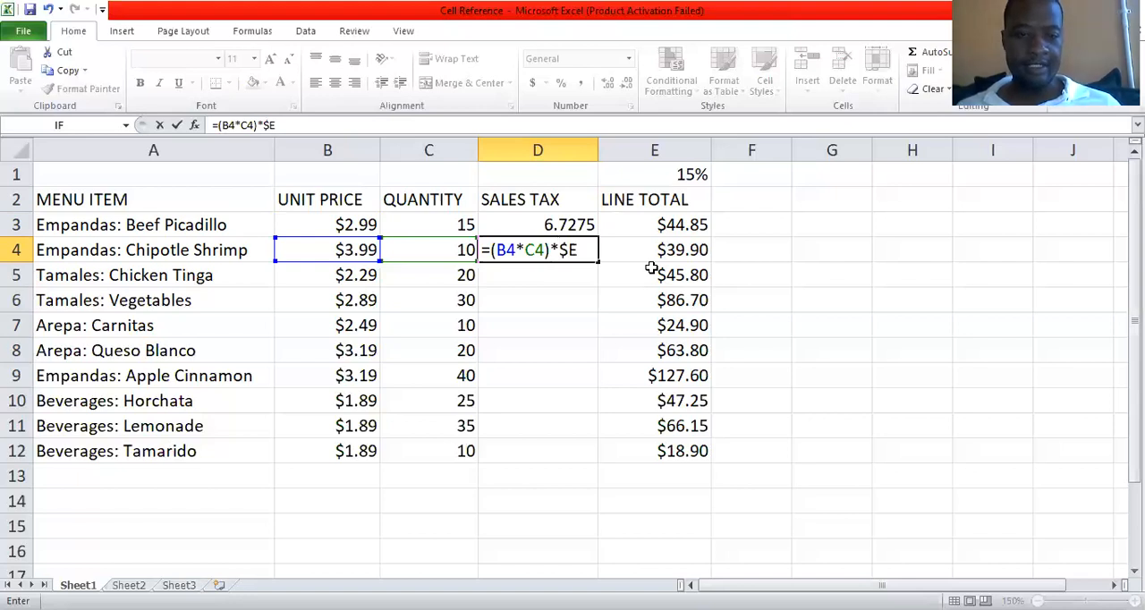
pyautogui.write('$1')
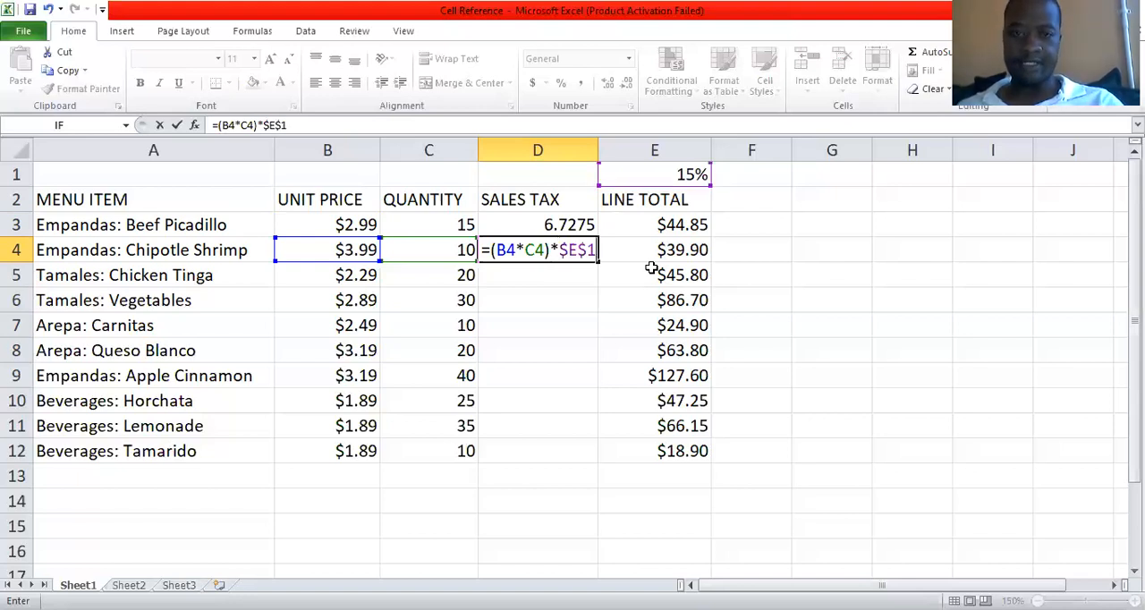
pyautogui.press('Return')
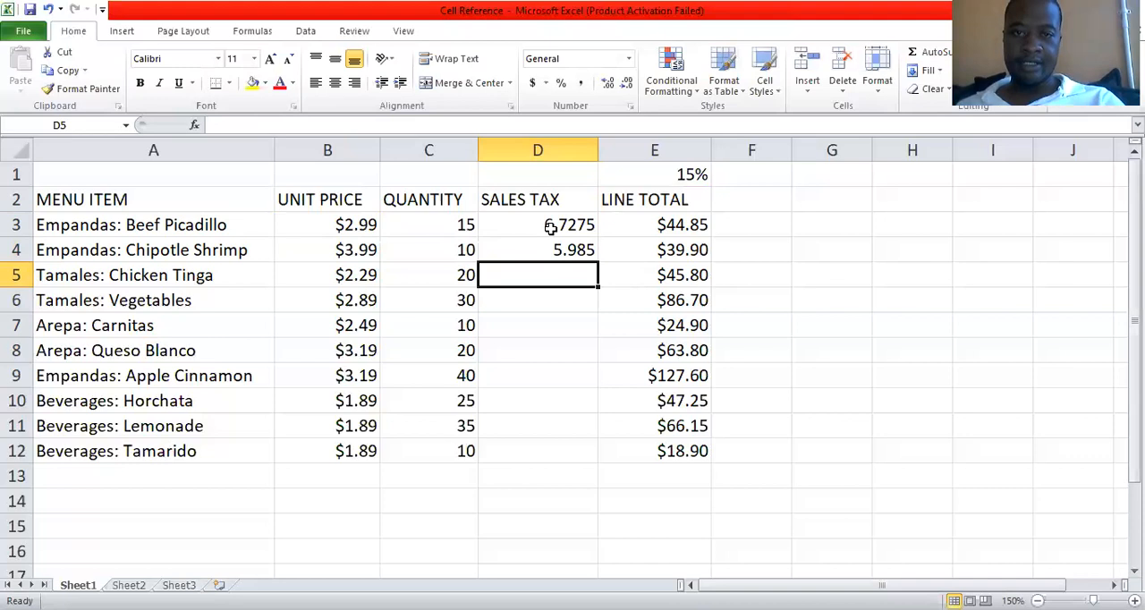
# Fill the sales tax formulas from D3:D4 down through D12 to cover the remaining menu items.
pyautogui.press('Up')
pyautogui.press('Up')
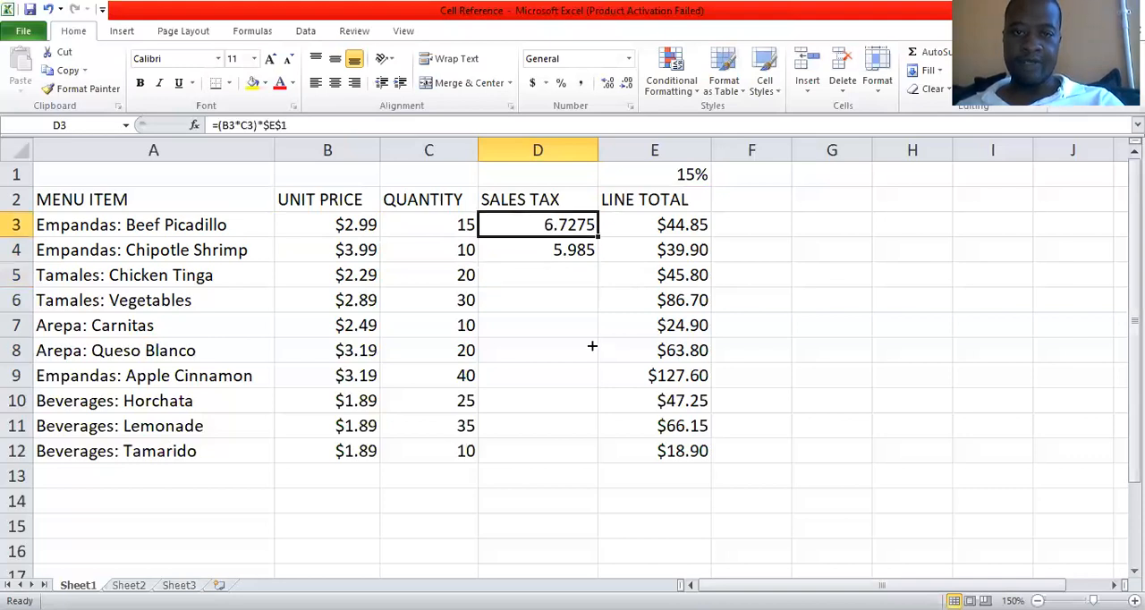
pyautogui.hotkey('shift', 'Down')
pyautogui.moveTo(598, 261); pyautogui.dragTo(562, 306)
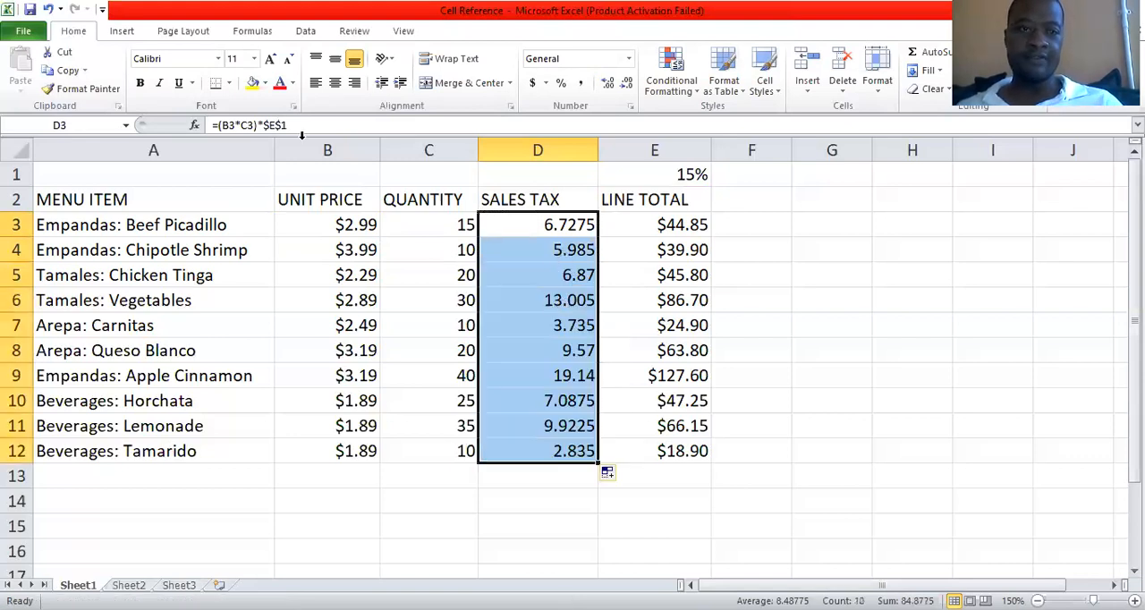
# Examine the filled sales tax formulas in D4:D10 and compare them with the rate cell E1 and the line total formulas.
pyautogui.press('Down')
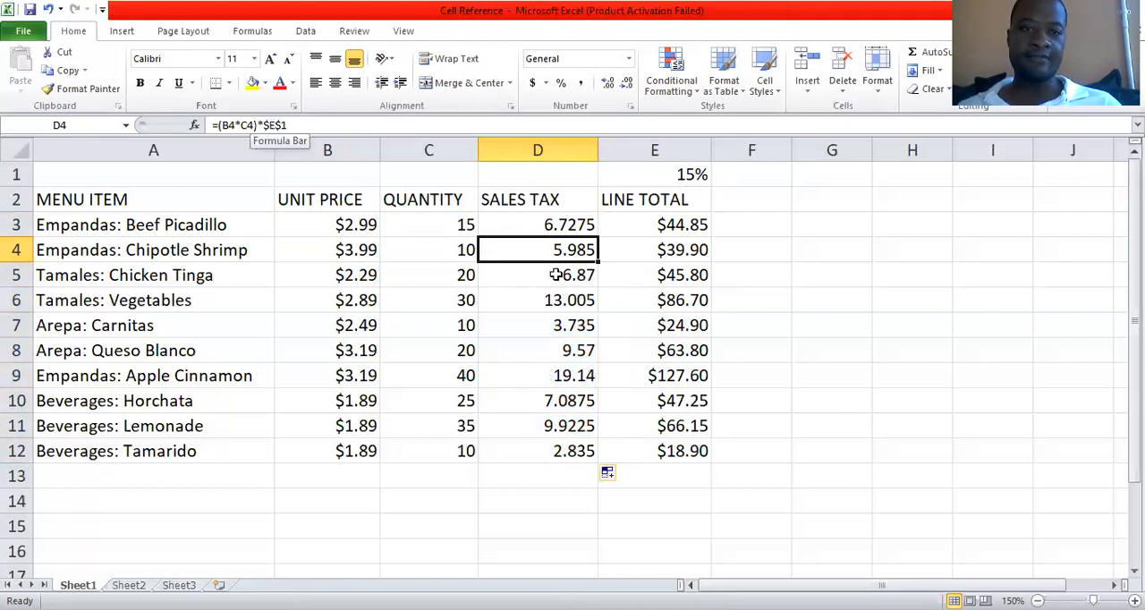
pyautogui.click(549, 306)
pyautogui.click(555, 355)
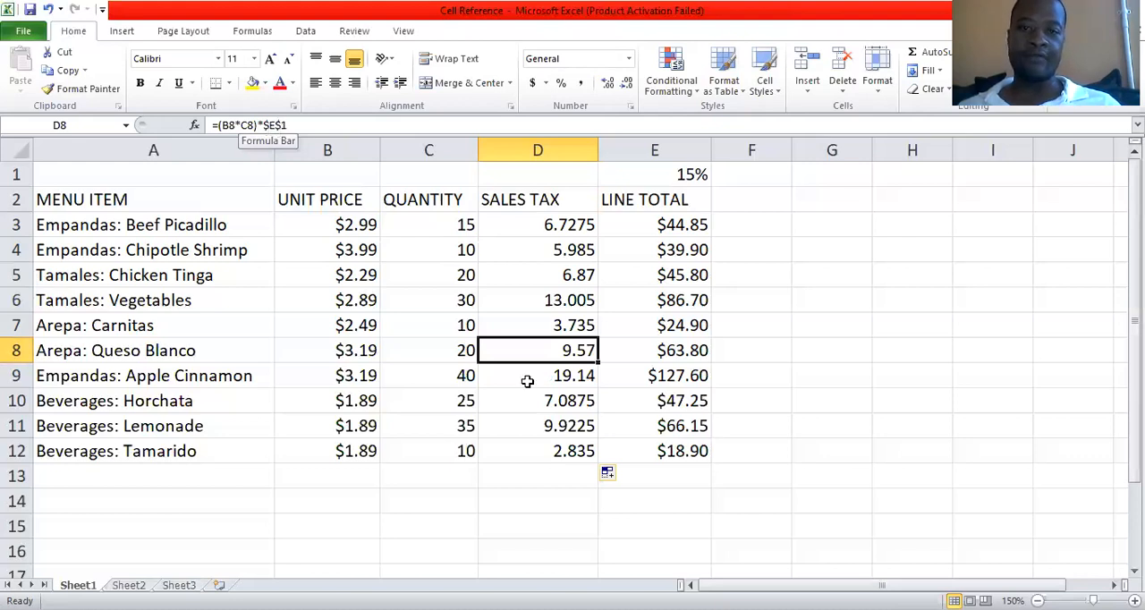
pyautogui.press('Down')
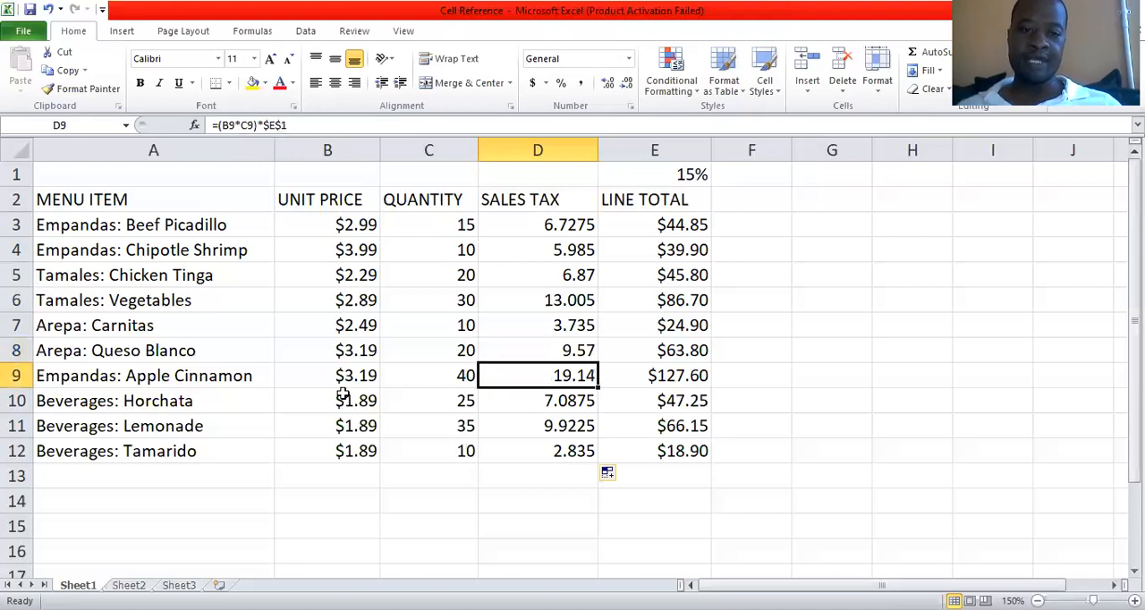
pyautogui.press('Down')
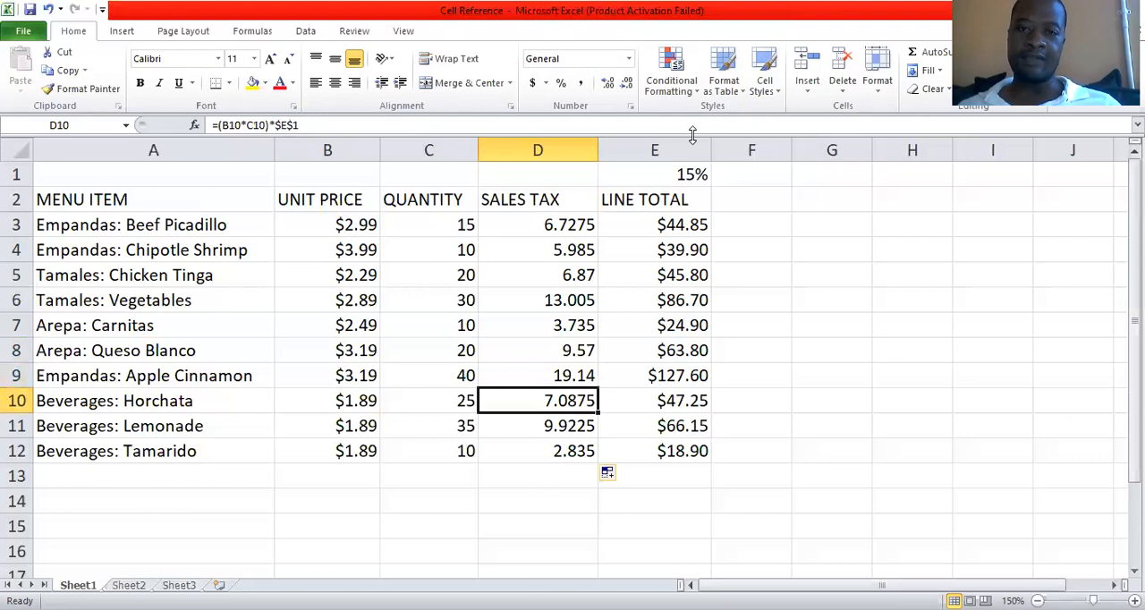
pyautogui.click(663, 177)
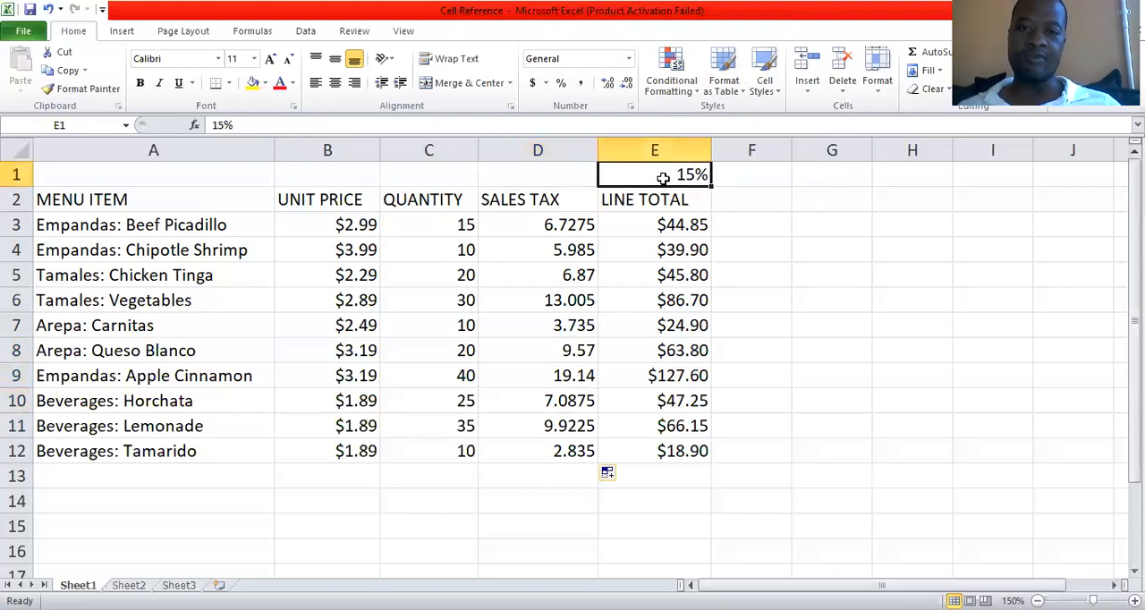
pyautogui.click(673, 326)
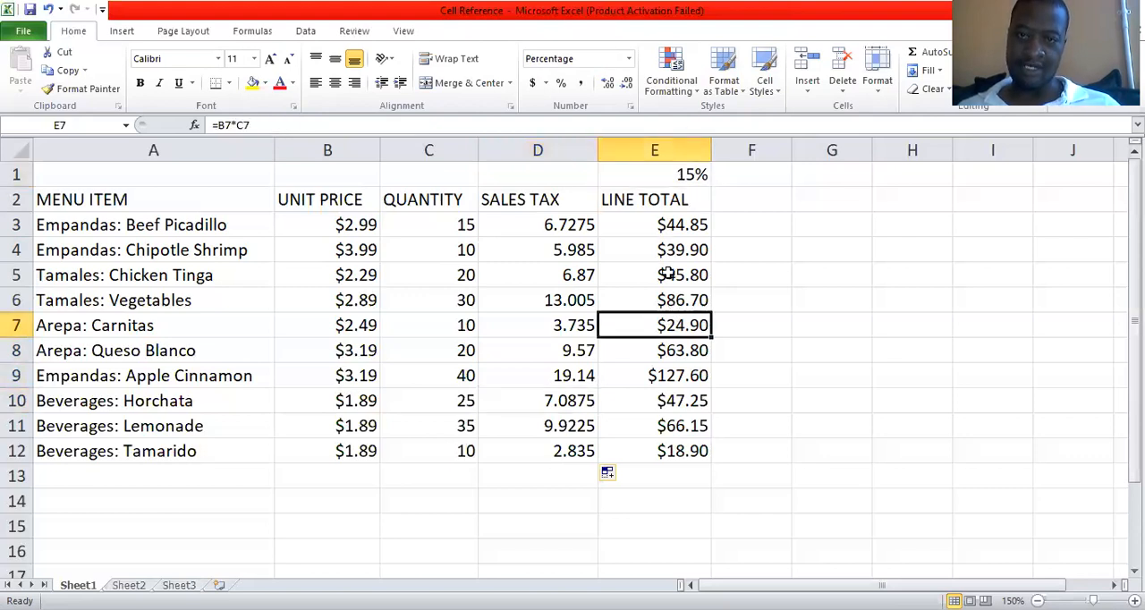
pyautogui.moveTo(664, 250); pyautogui.dragTo(671, 276)
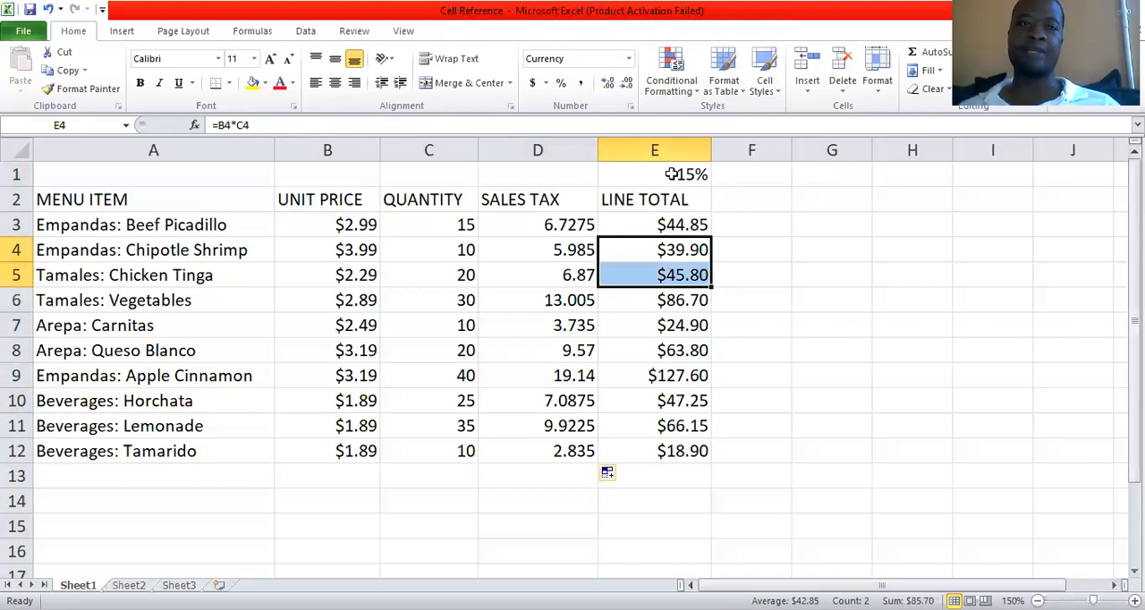
pyautogui.click(672, 174)
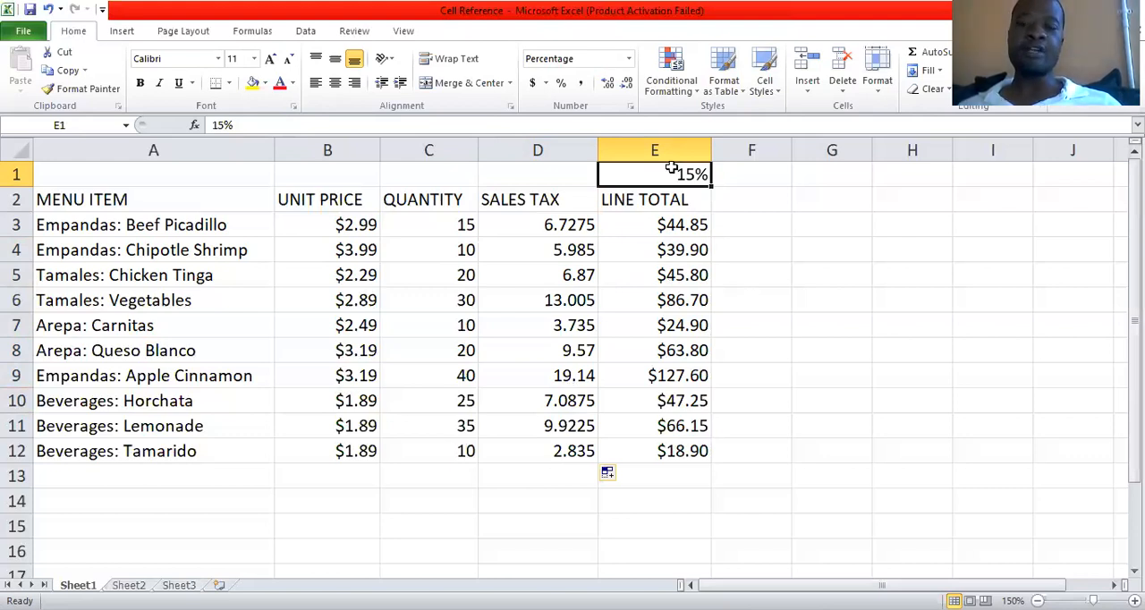
pyautogui.click(752, 279)
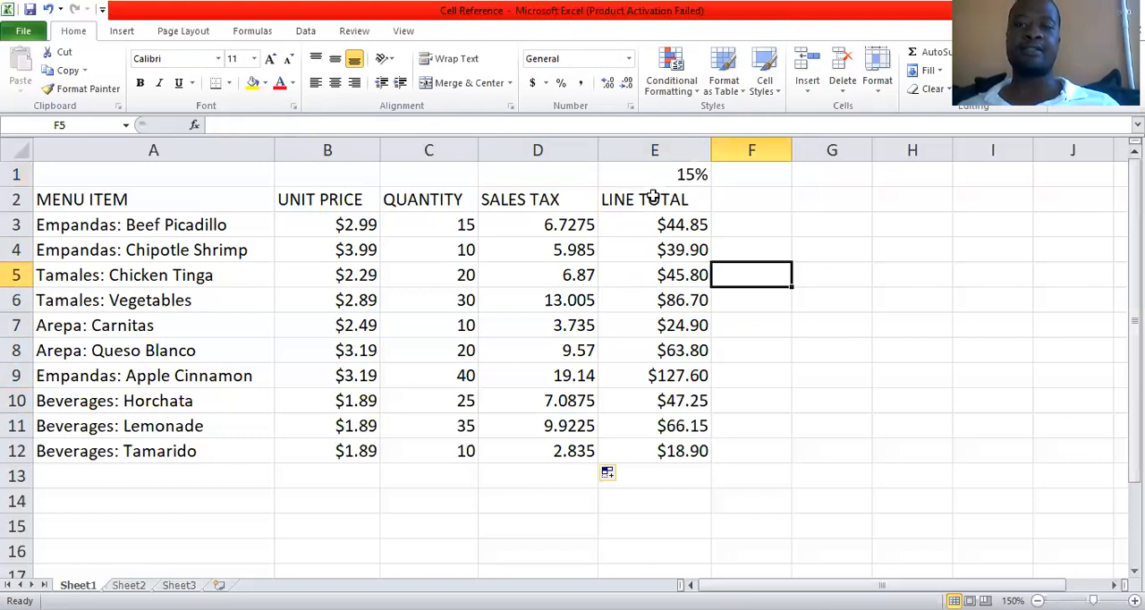
# Move the 15% tax rate from E1 to A14 by cutting and pasting the cell.
pyautogui.click(670, 172)
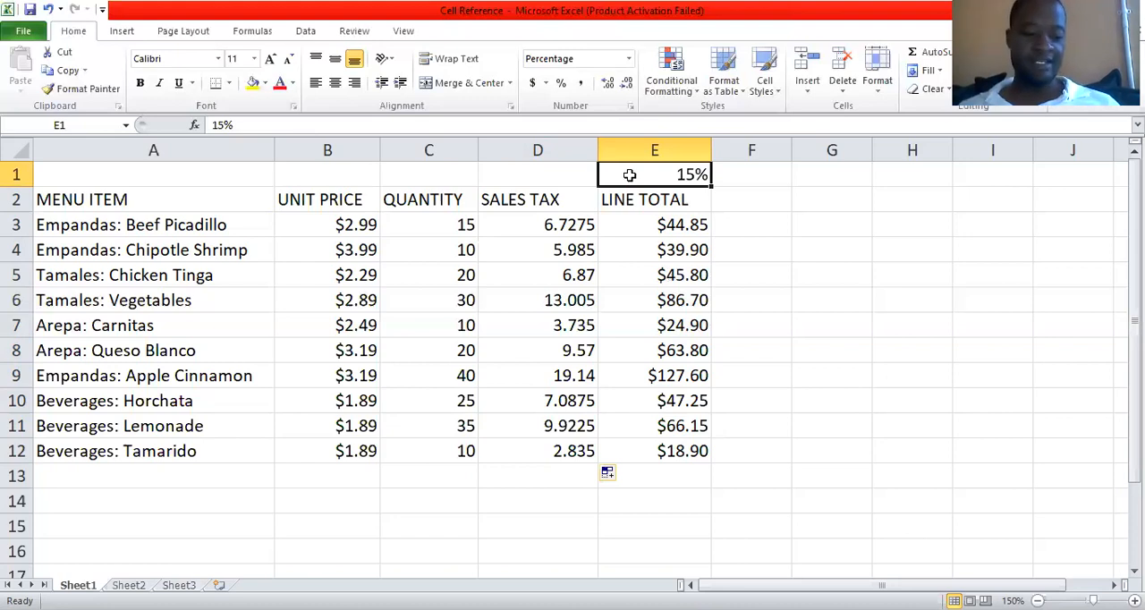
pyautogui.hotkey('ctrl', 'c')
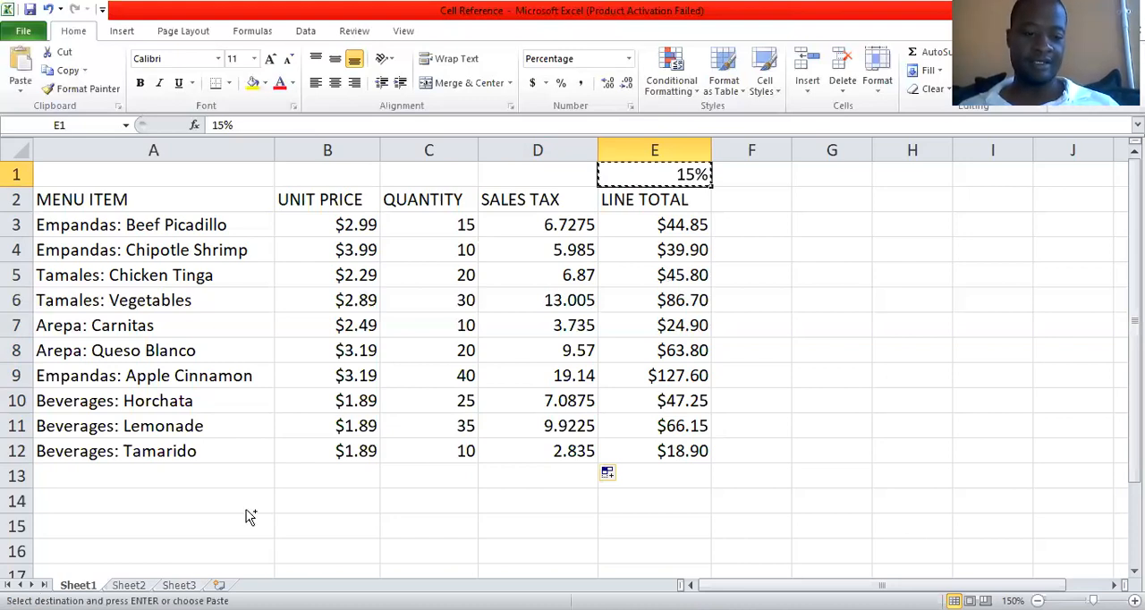
pyautogui.click(167, 504)
pyautogui.press('Return')
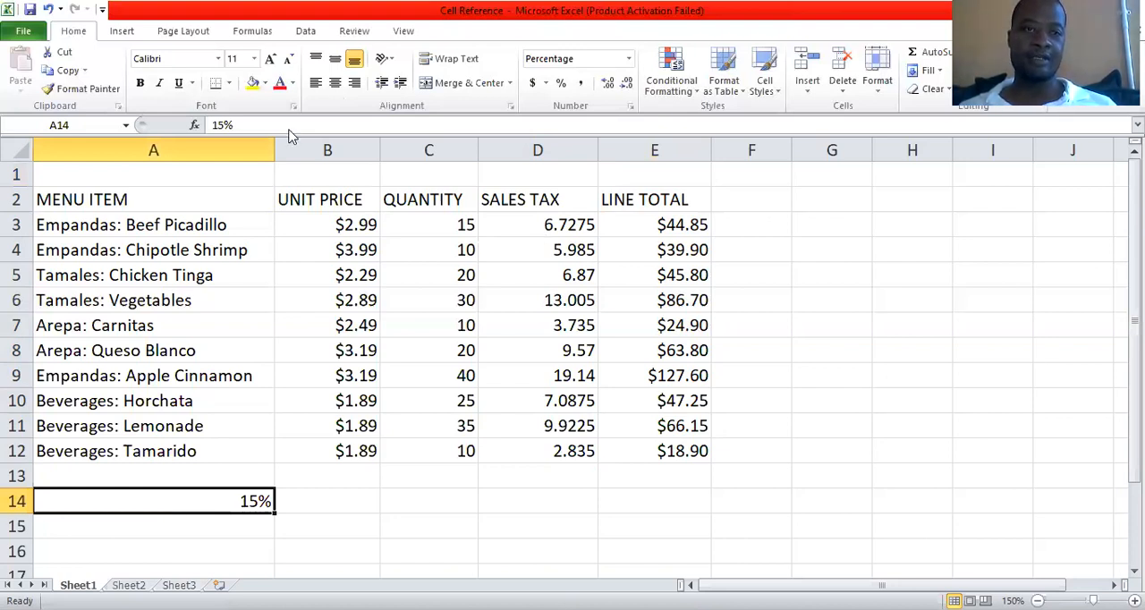
# Check which tax rate cell the sales tax formulas in D4:D12 refer to, going through the column.
pyautogui.click(504, 258)
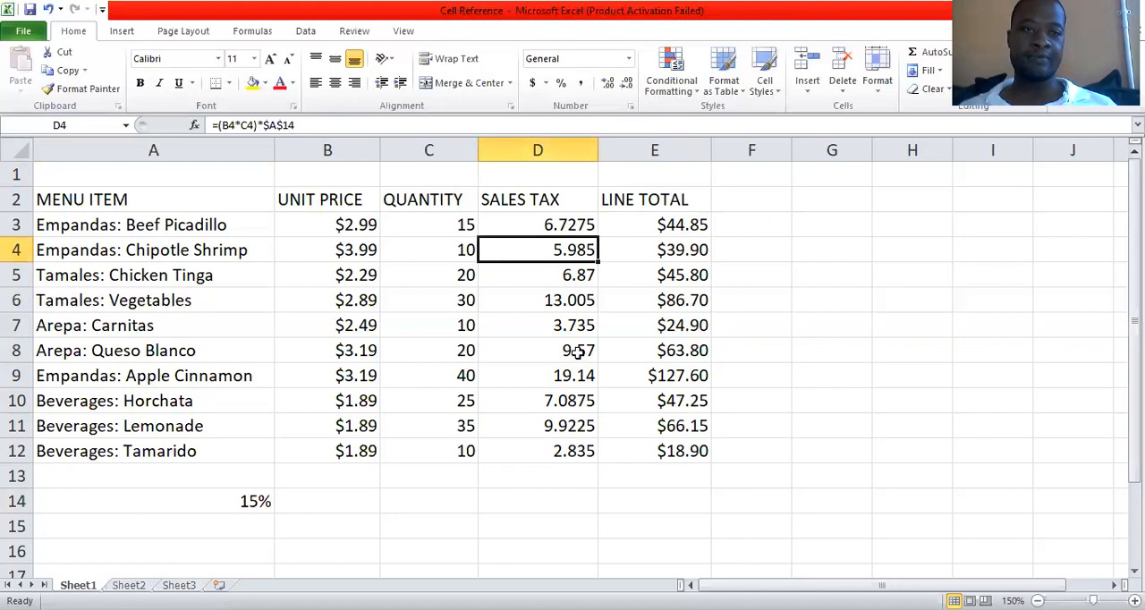
pyautogui.click(643, 302)
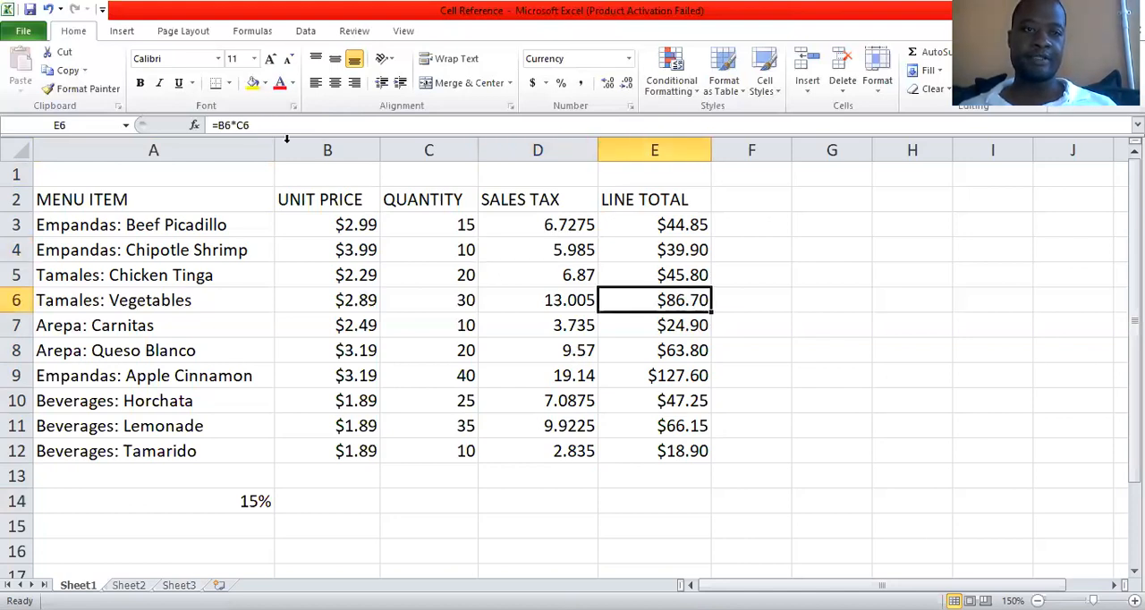
pyautogui.click(548, 345)
pyautogui.press('Up')
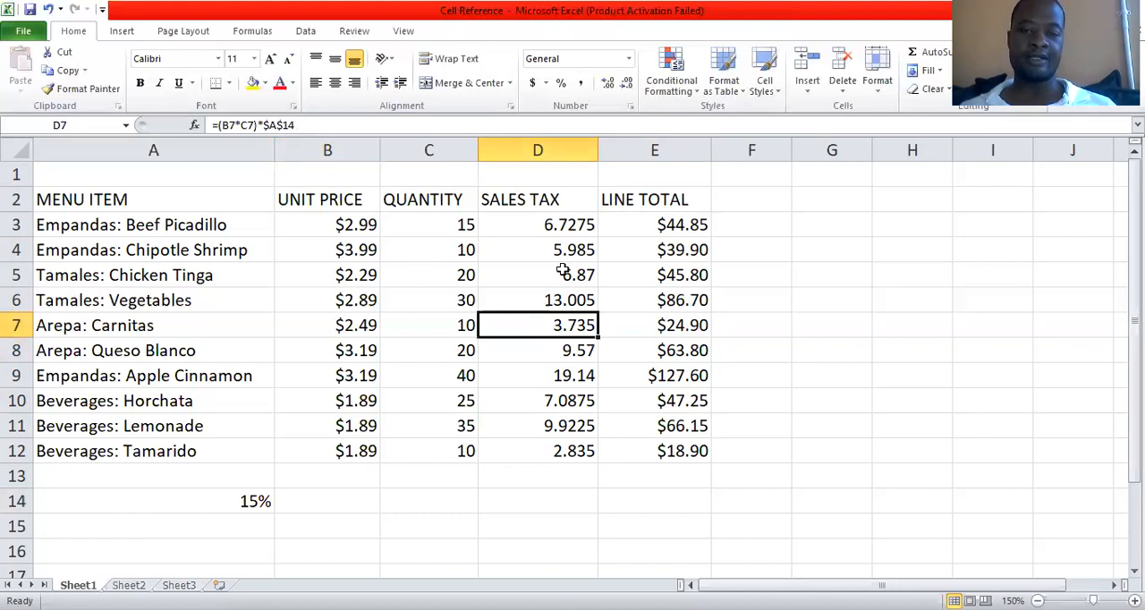
pyautogui.press('Up')
pyautogui.press('Up')
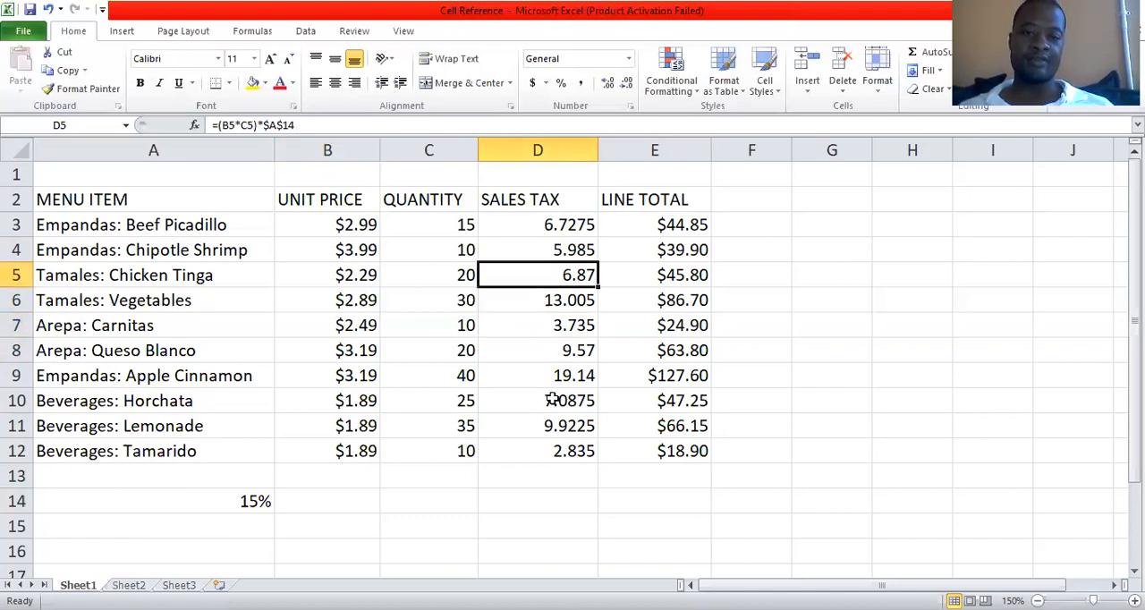
pyautogui.press('Down')
pyautogui.press('Down')
pyautogui.press('Down')
pyautogui.press('Down')
pyautogui.press('Down')
pyautogui.press('Down')
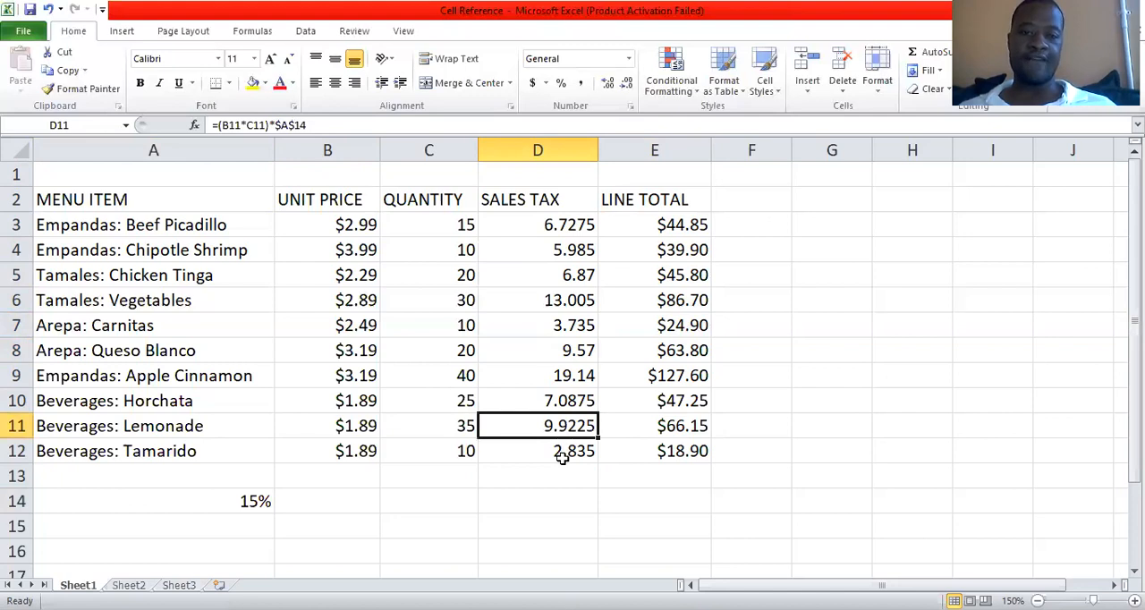
pyautogui.press('Down')
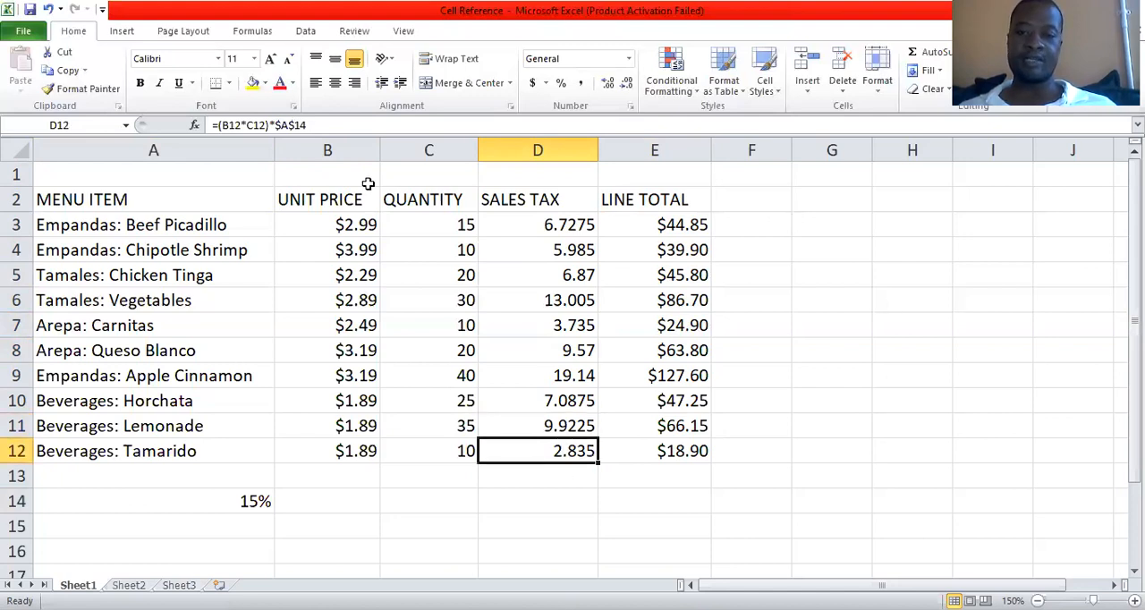
pyautogui.click(992, 426)
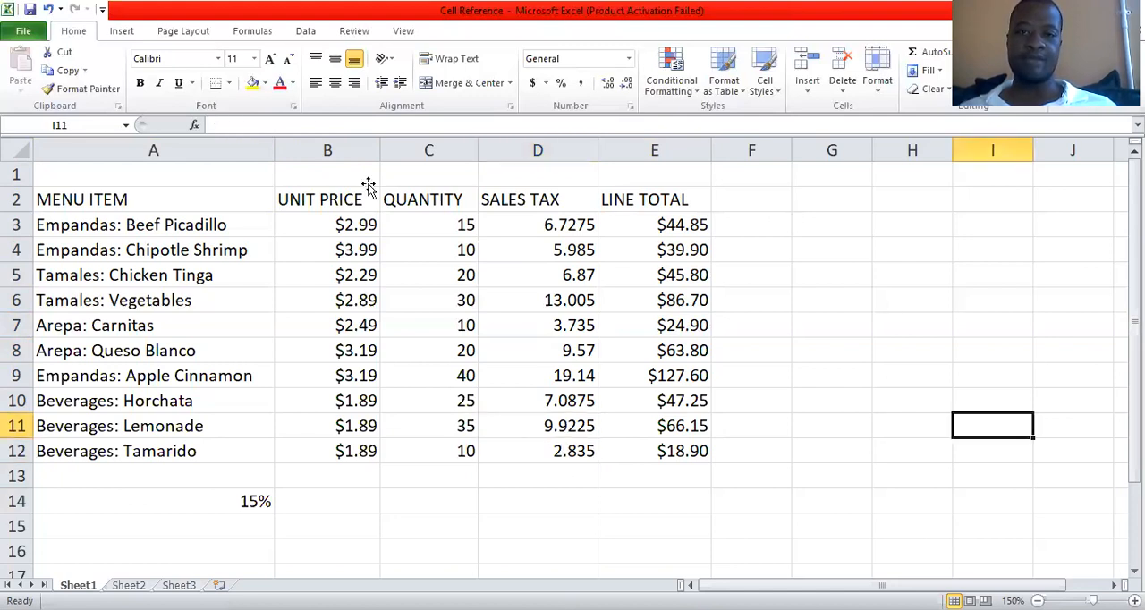
pyautogui.moveTo(832, 224); pyautogui.dragTo(752, 225)
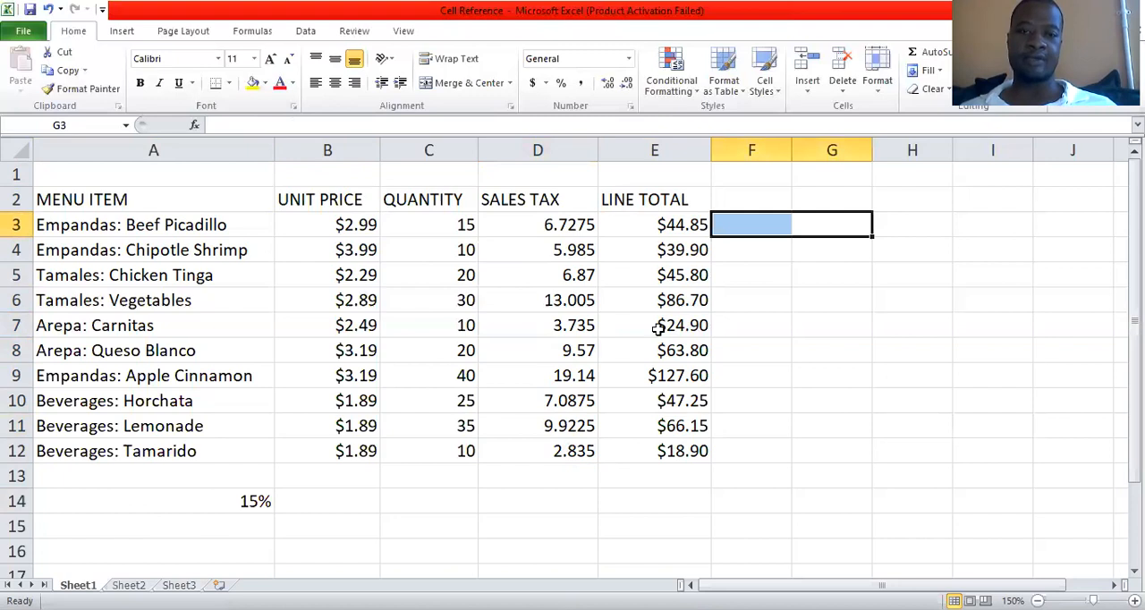
pyautogui.click(328, 174)
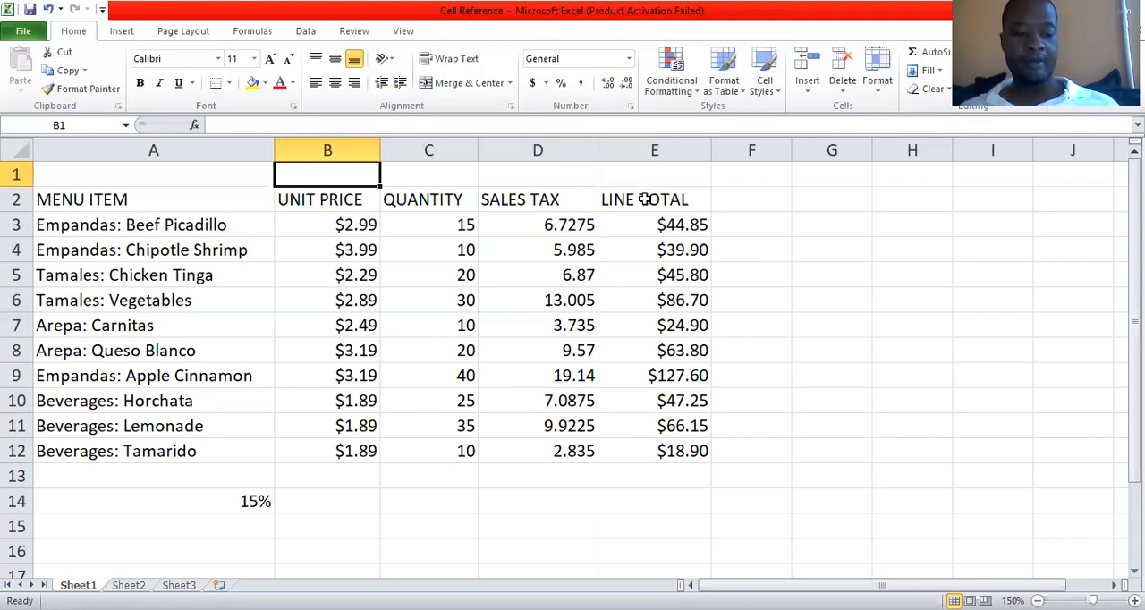
# Undo the move of the 15% tax rate to A14.
pyautogui.click(838, 290)
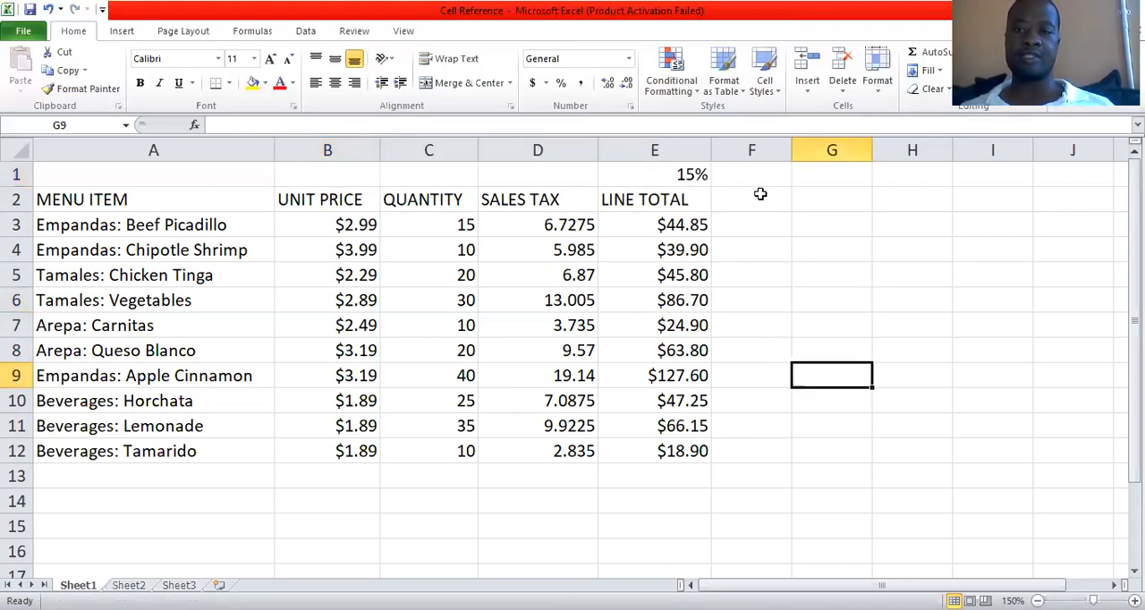
pyautogui.click(759, 212)
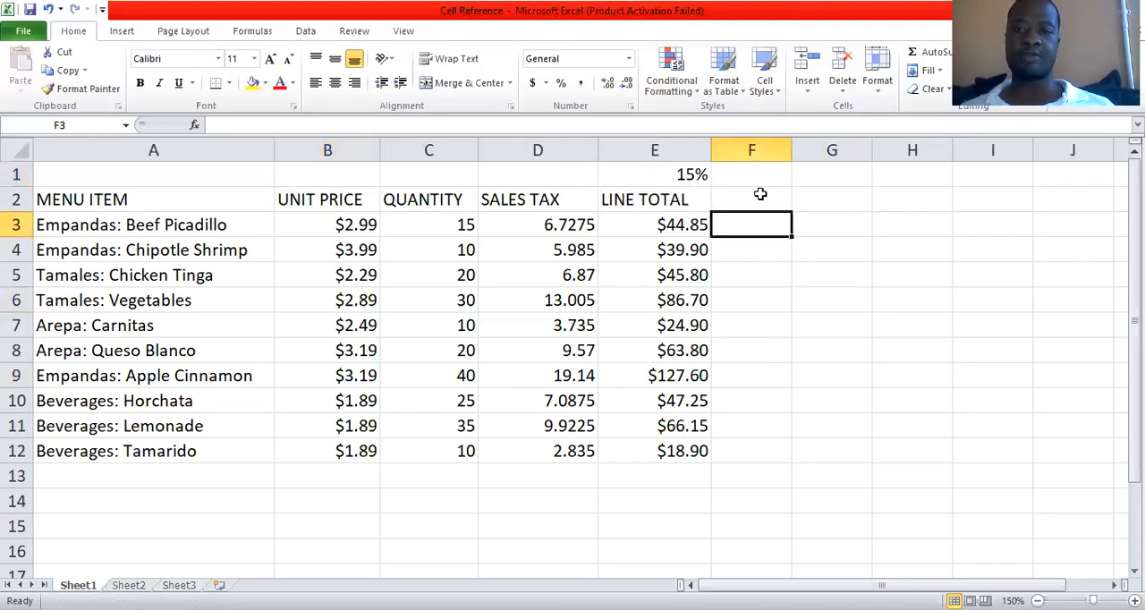
pyautogui.press('Up')
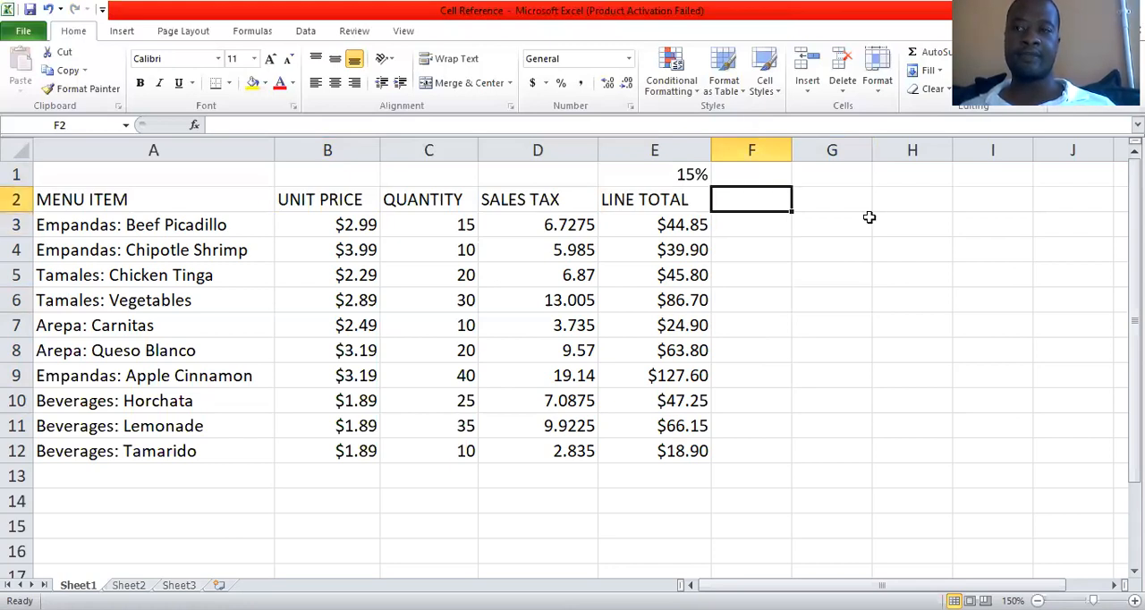
pyautogui.press('Up')
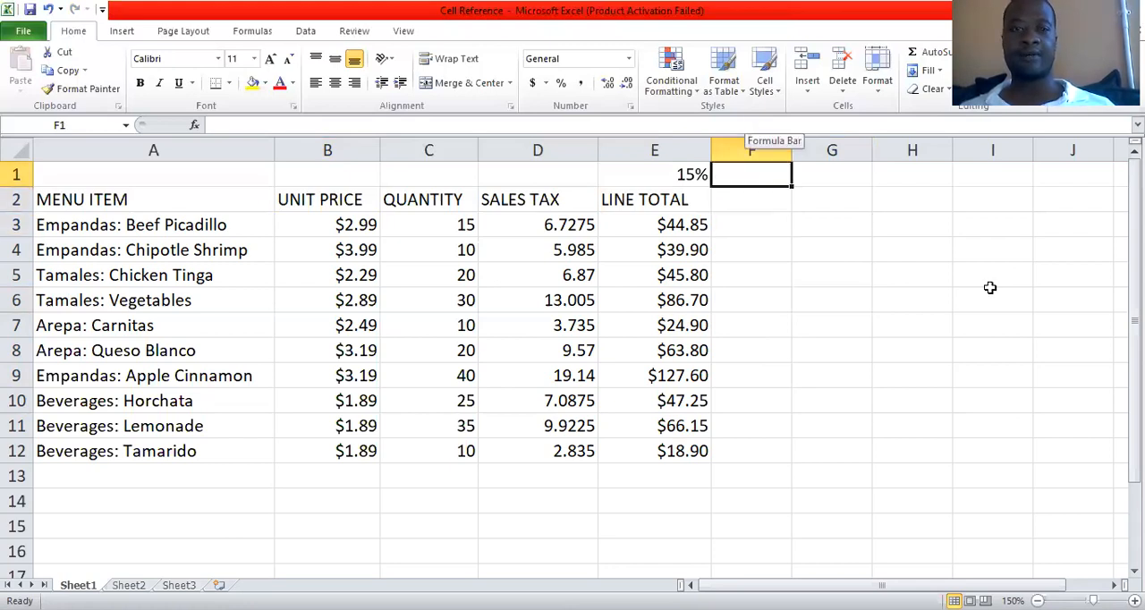